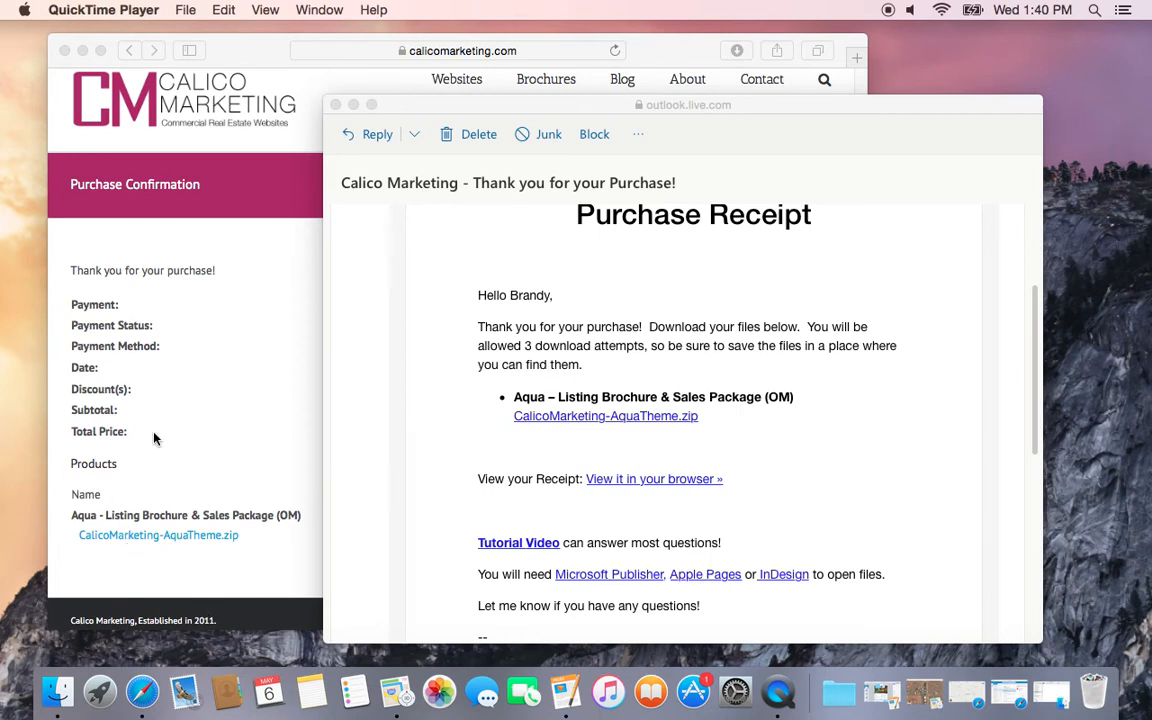
# Download CalicoMarketing-AquaTheme.zip from the purchase receipt e-mail and close the blank browser window
pyautogui.click(95, 192)
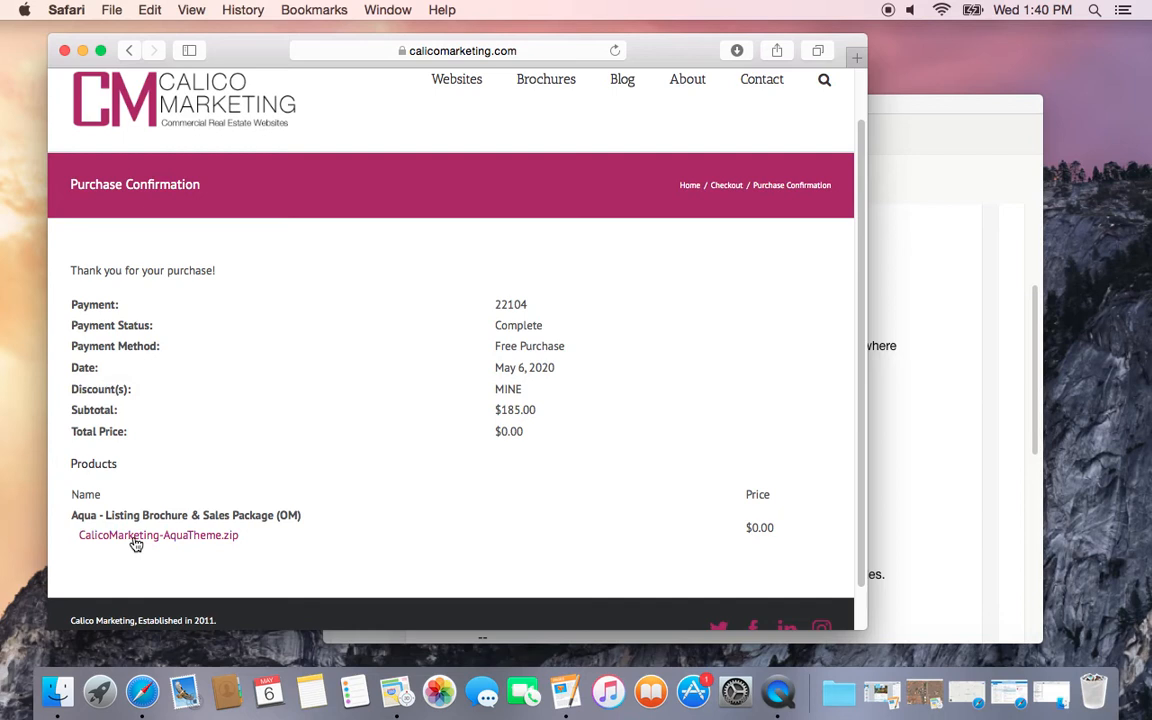
pyautogui.click(980, 470)
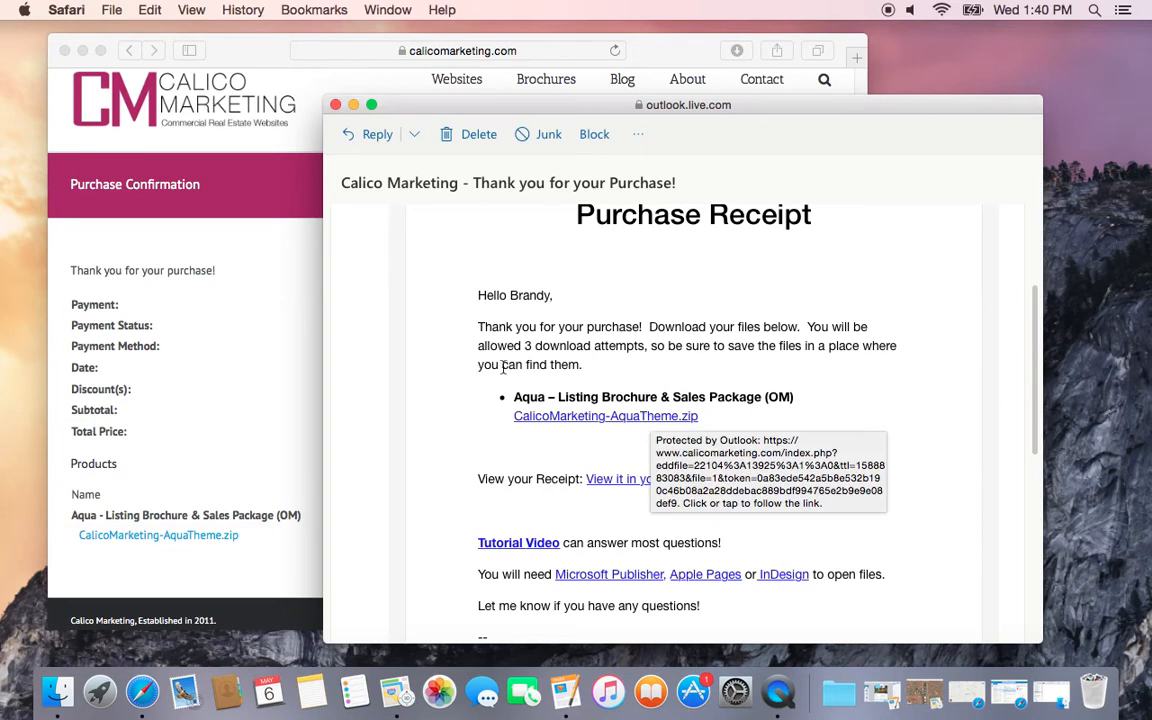
pyautogui.moveTo(808, 326); pyautogui.dragTo(643, 349)
pyautogui.click(598, 395)
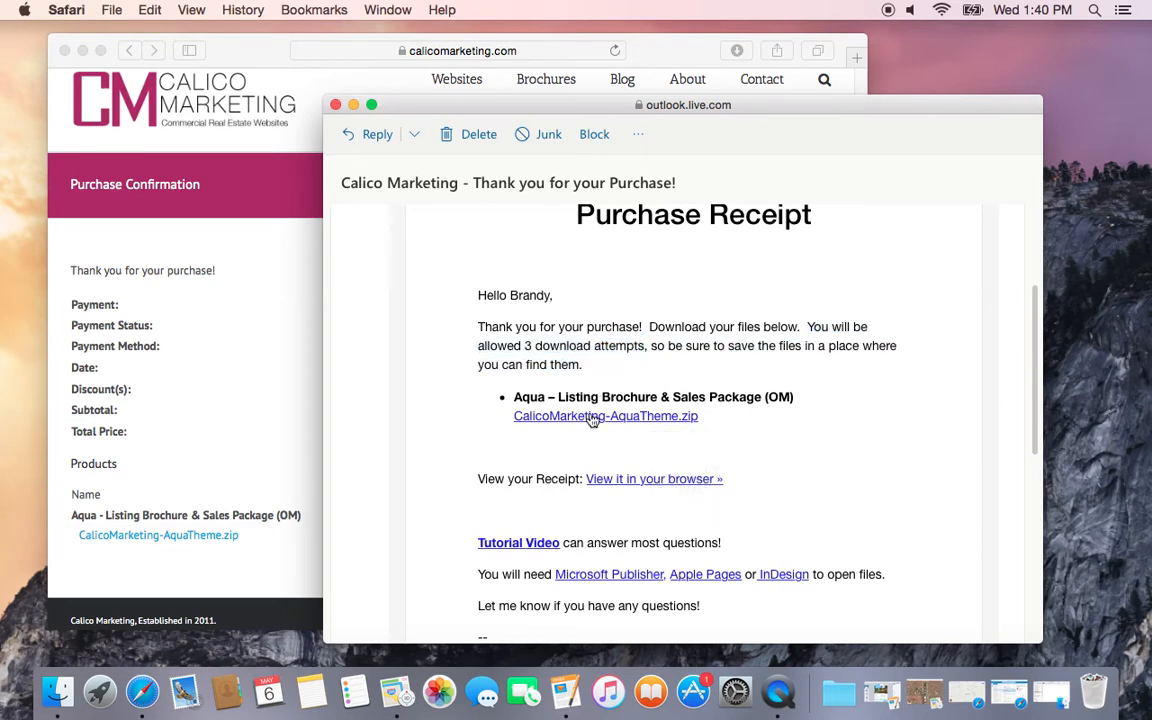
pyautogui.click(592, 417)
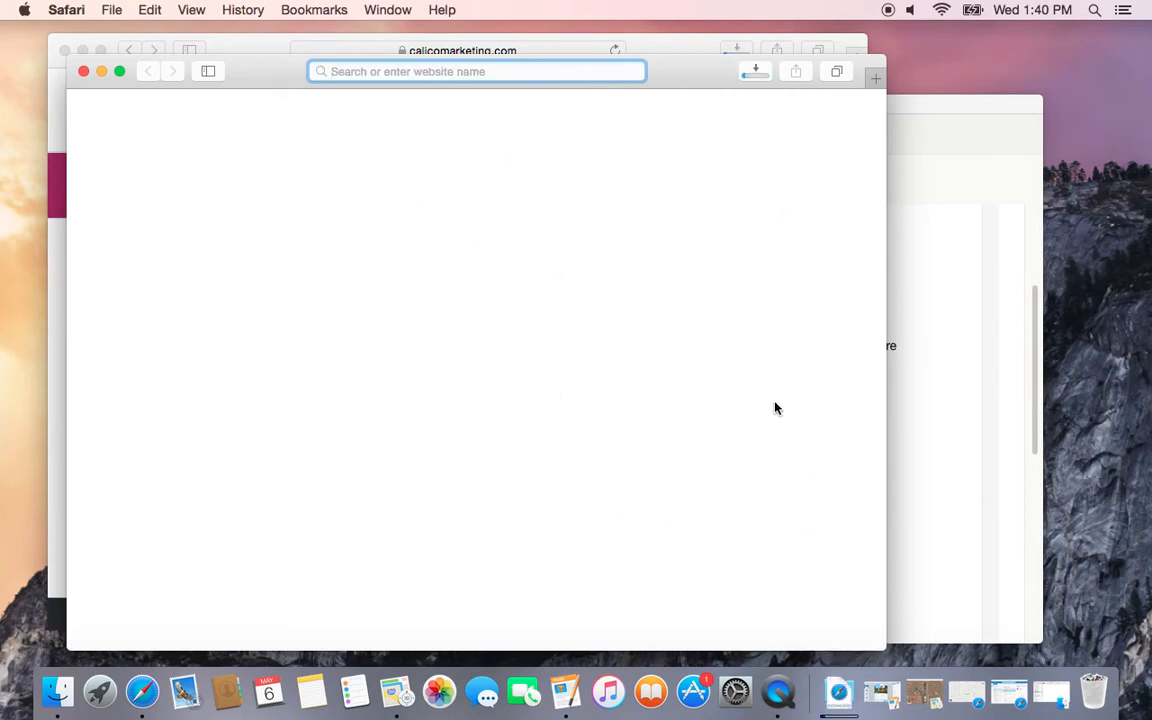
pyautogui.click(84, 72)
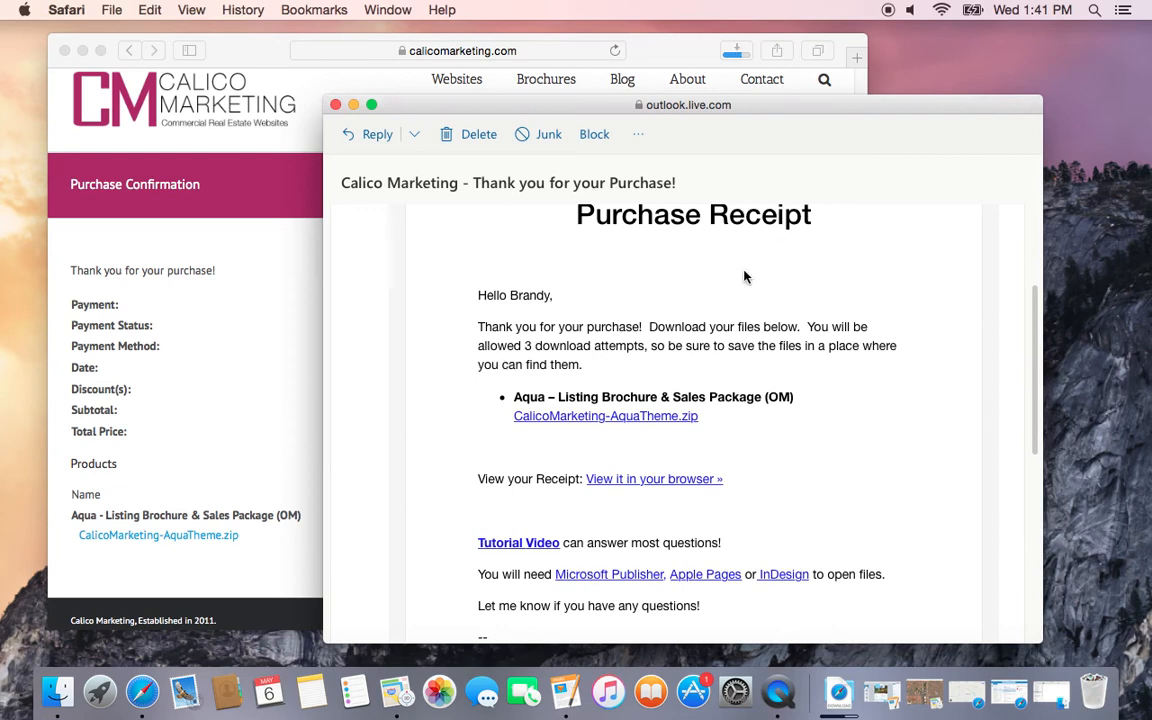
# Minimise the receipt and purchase confirmation windows and move the downloaded CalicoMarketing-AquaTheme folder onto the desktop beside the Graphics folder
pyautogui.click(353, 104)
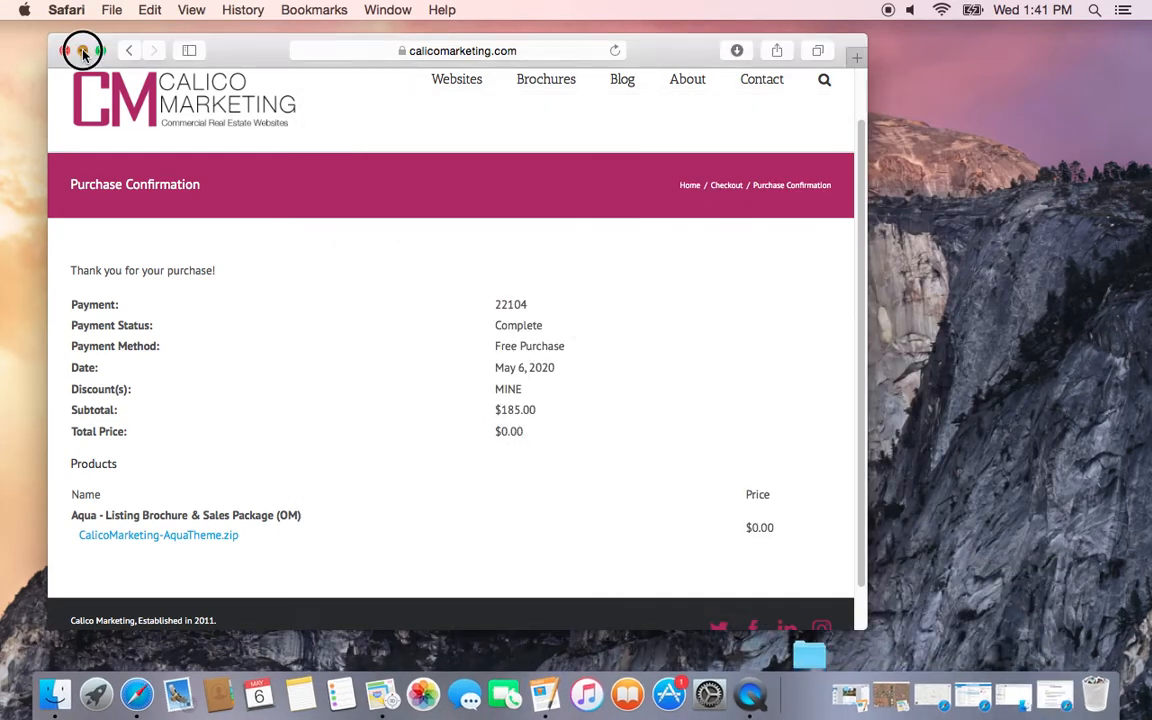
pyautogui.click(83, 52)
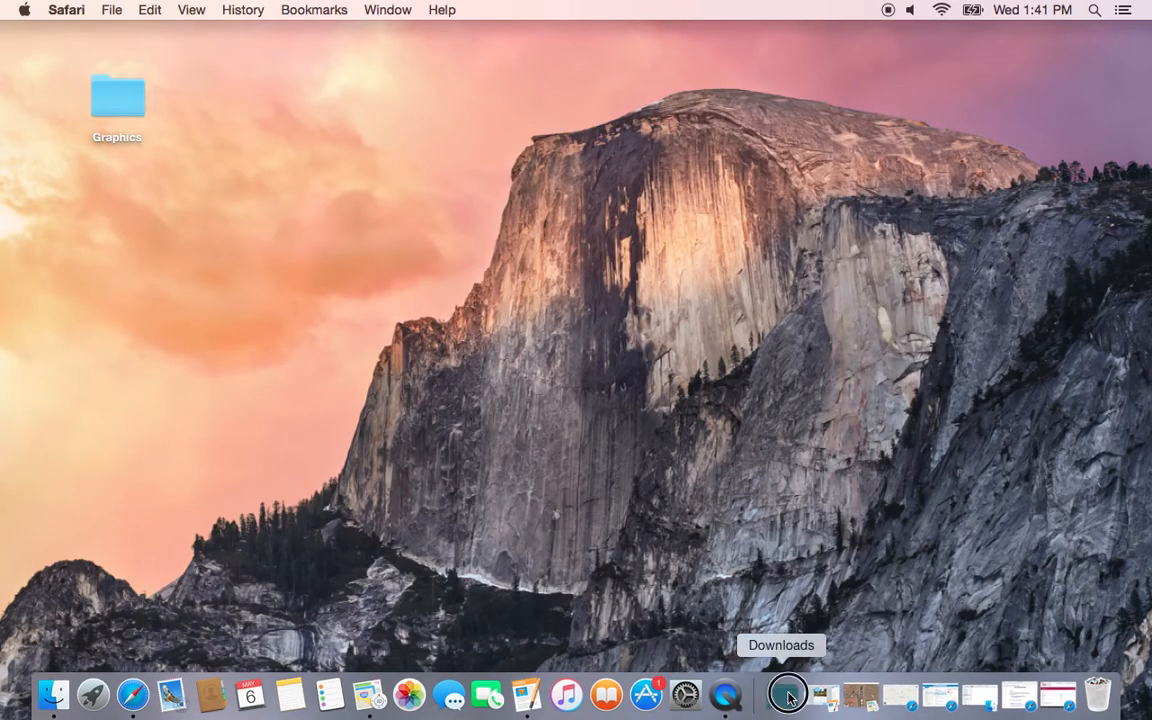
pyautogui.click(789, 697)
pyautogui.moveTo(775, 583); pyautogui.dragTo(231, 113)
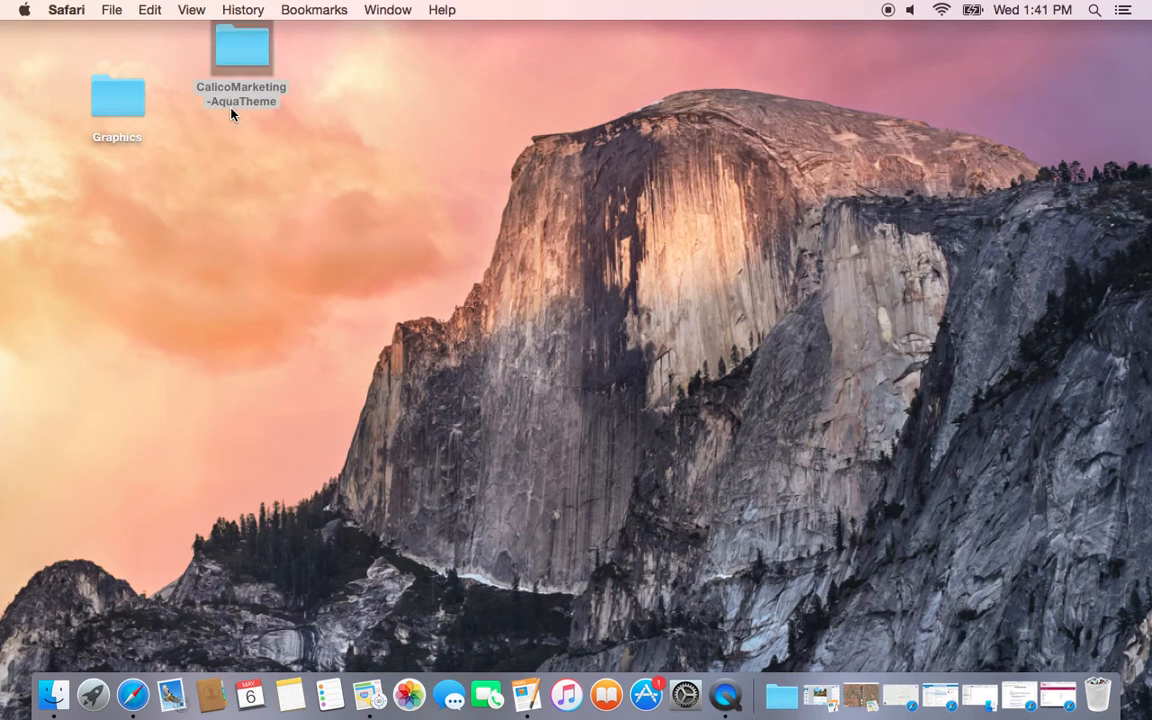
pyautogui.moveTo(236, 48); pyautogui.dragTo(254, 101)
# Move the Pages folder out of CalicoMarketing-AquaTheme onto the desktop below Graphics, and set the theme folder aside
pyautogui.doubleClick(254, 101)
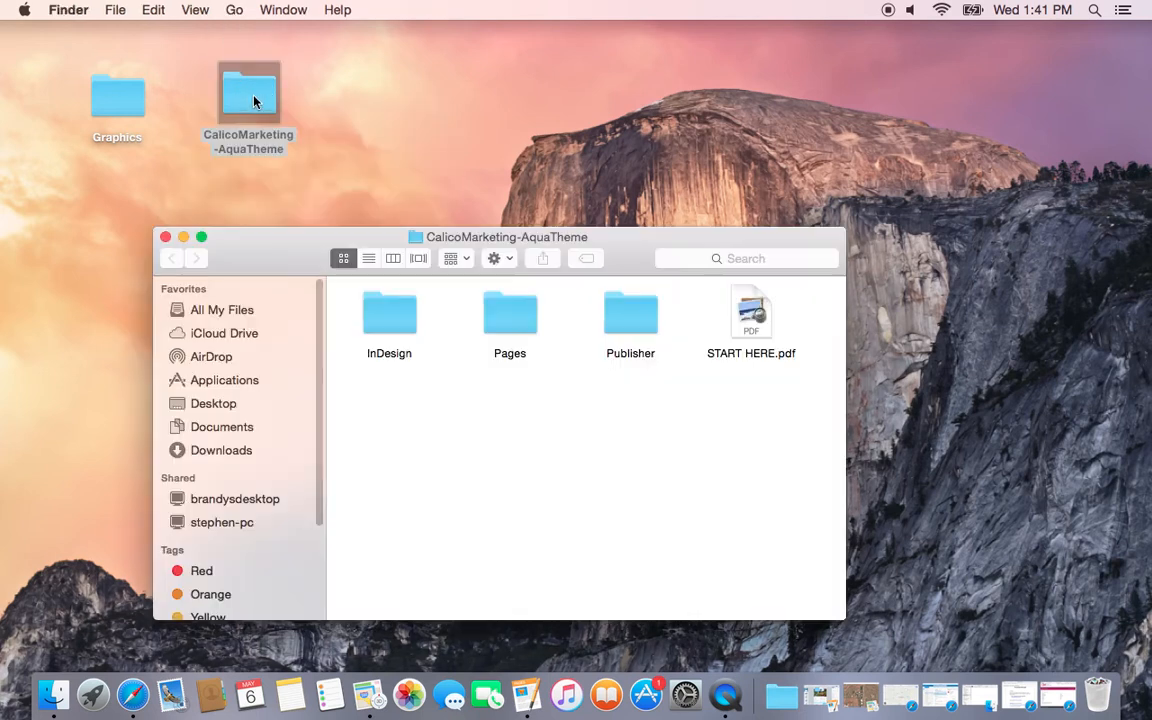
pyautogui.moveTo(622, 245); pyautogui.dragTo(816, 147)
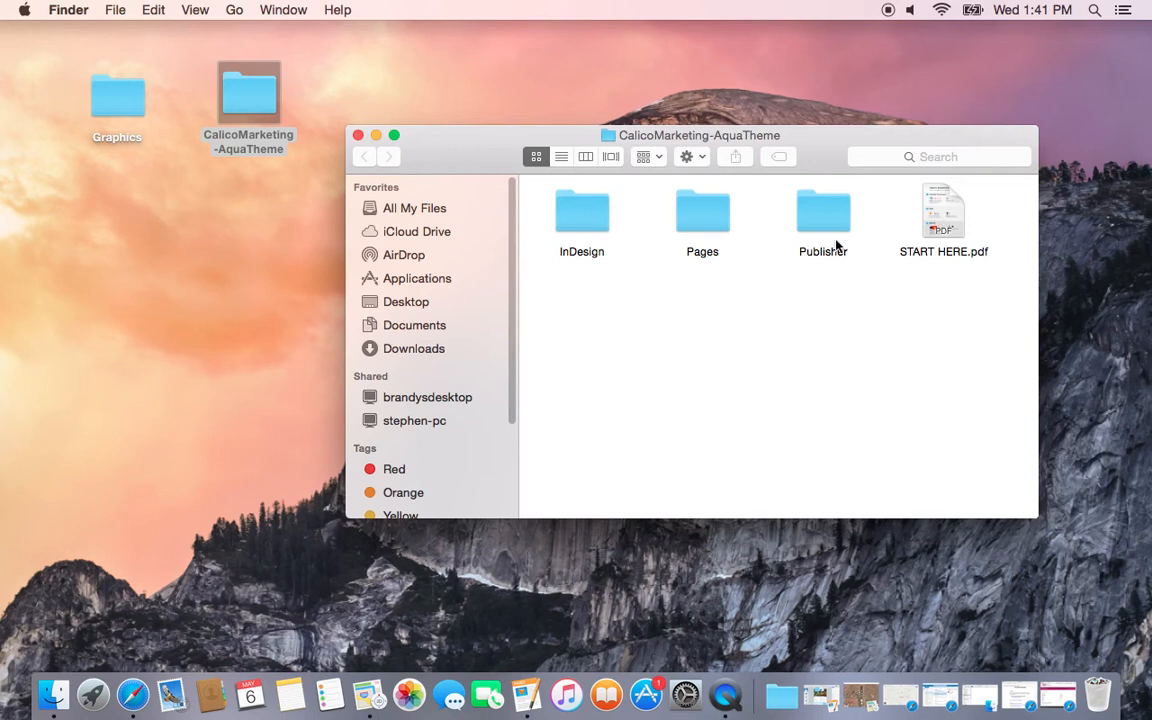
pyautogui.click(705, 228)
pyautogui.moveTo(697, 223); pyautogui.dragTo(110, 263)
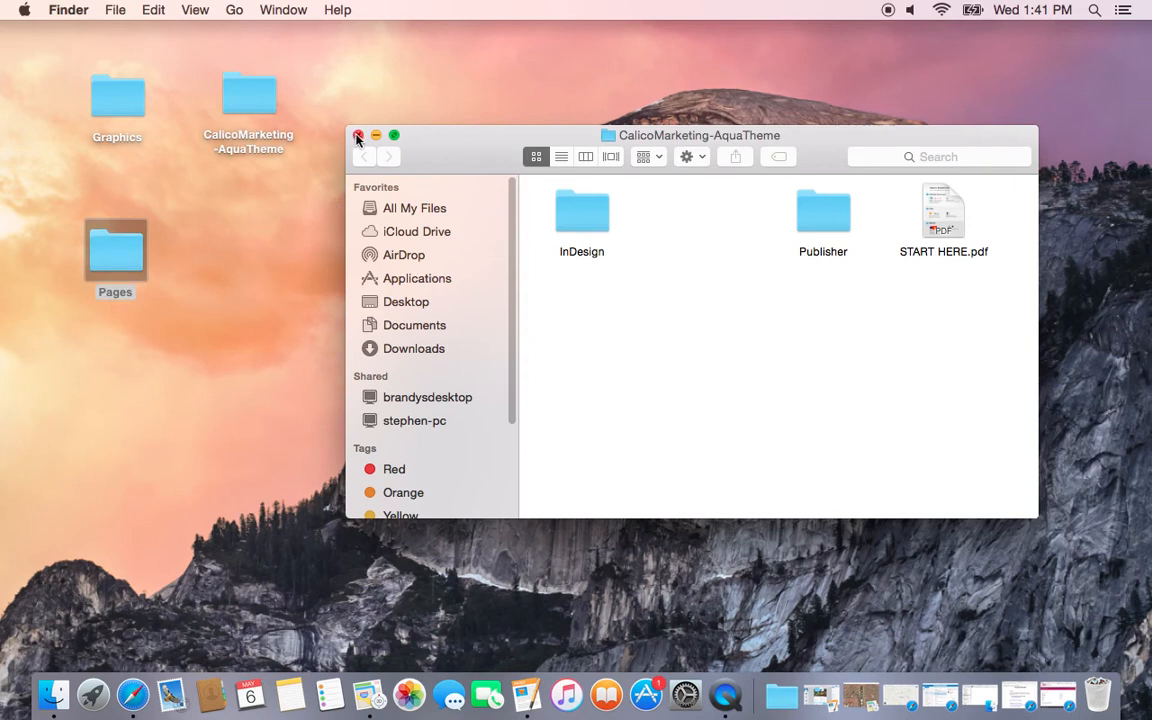
pyautogui.click(357, 138)
pyautogui.moveTo(249, 90); pyautogui.dragTo(1038, 497)
# Install the OpenSans-Bold.ttf font from the Fonts folder inside the Pages folder
pyautogui.doubleClick(98, 258)
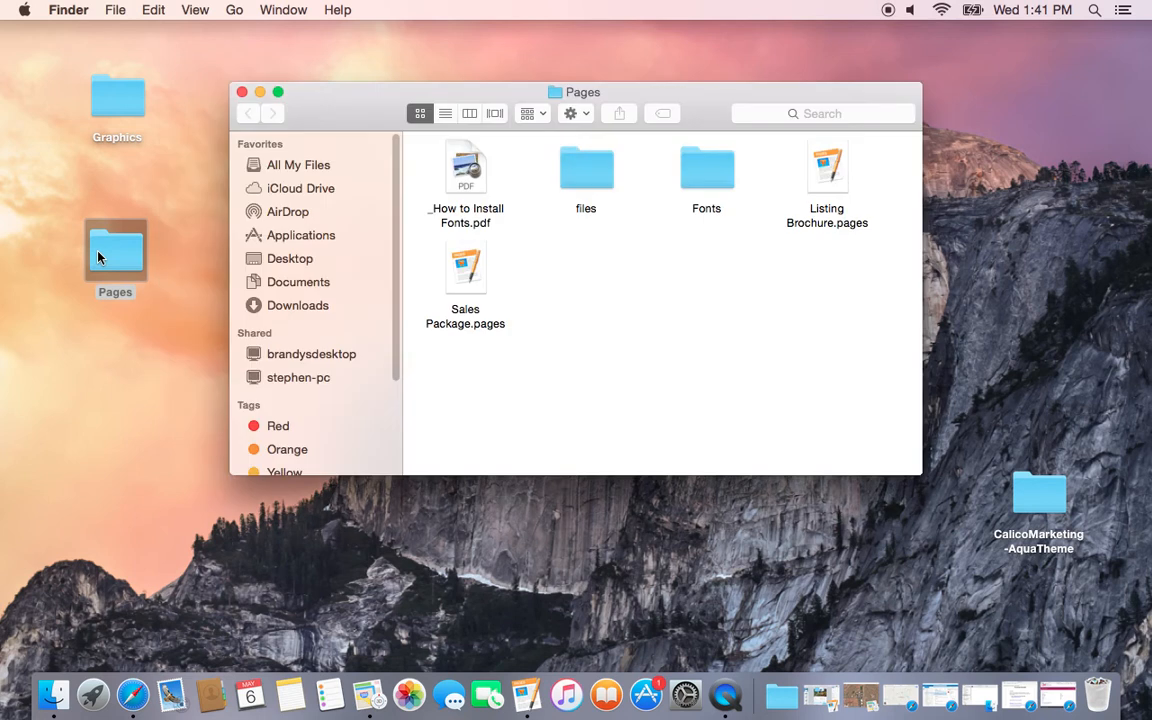
pyautogui.moveTo(466, 96); pyautogui.dragTo(434, 67)
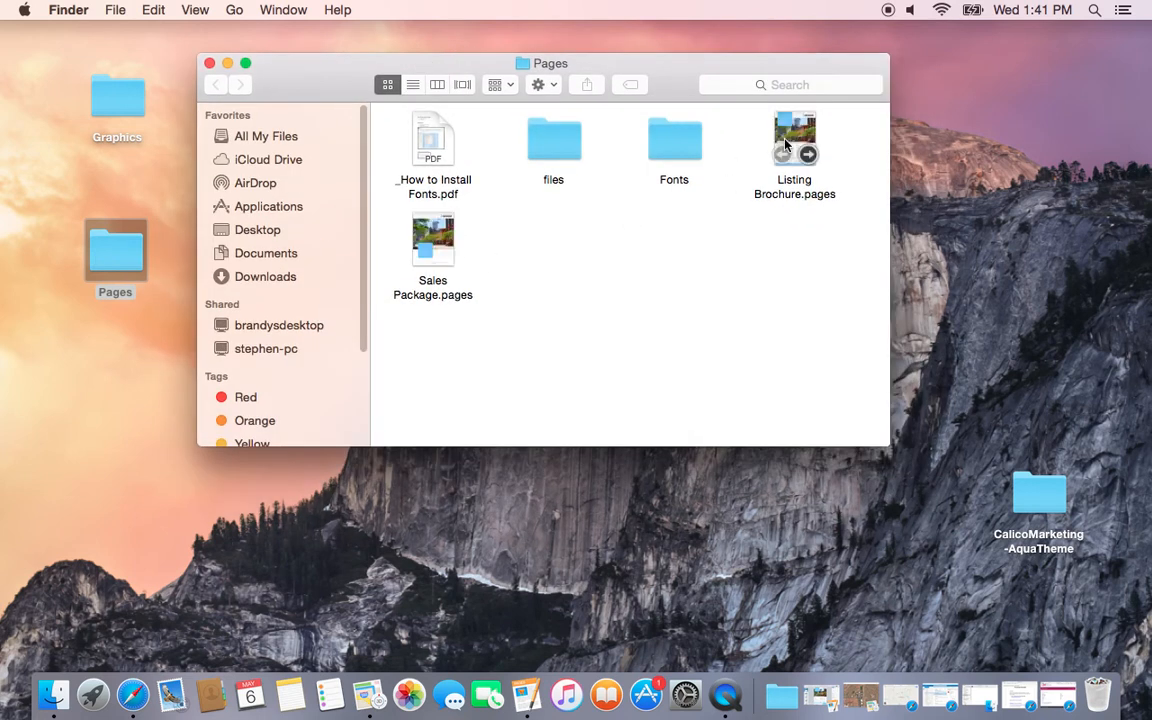
pyautogui.doubleClick(663, 161)
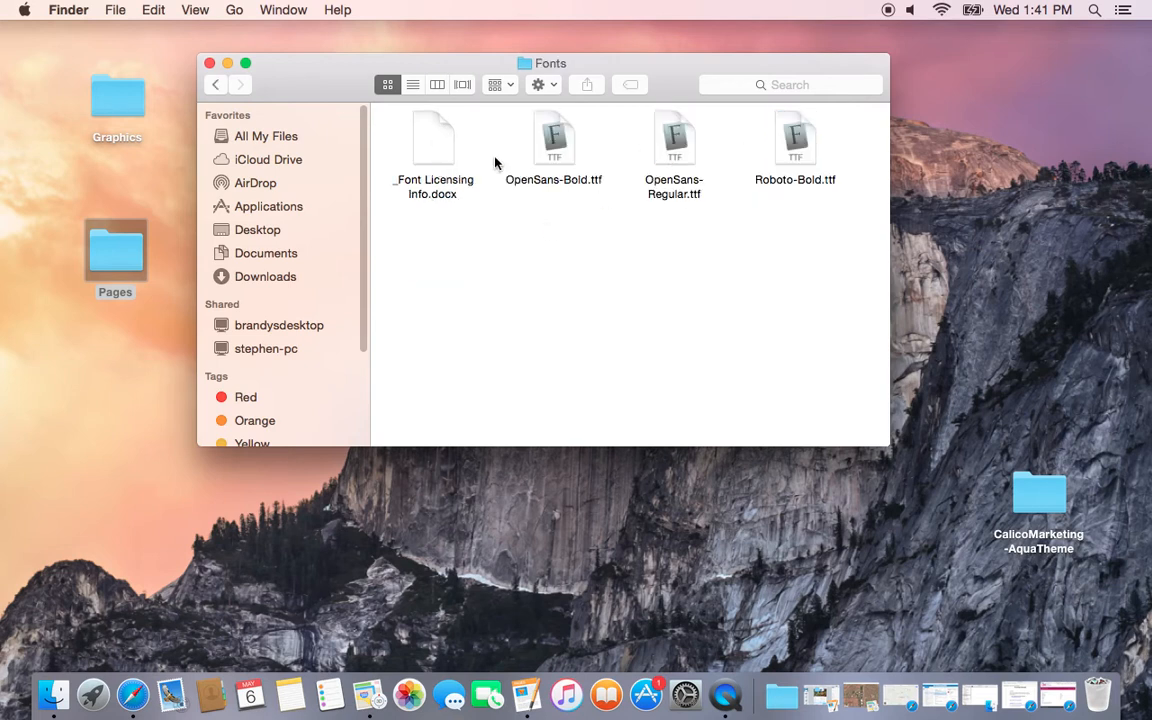
pyautogui.doubleClick(545, 147)
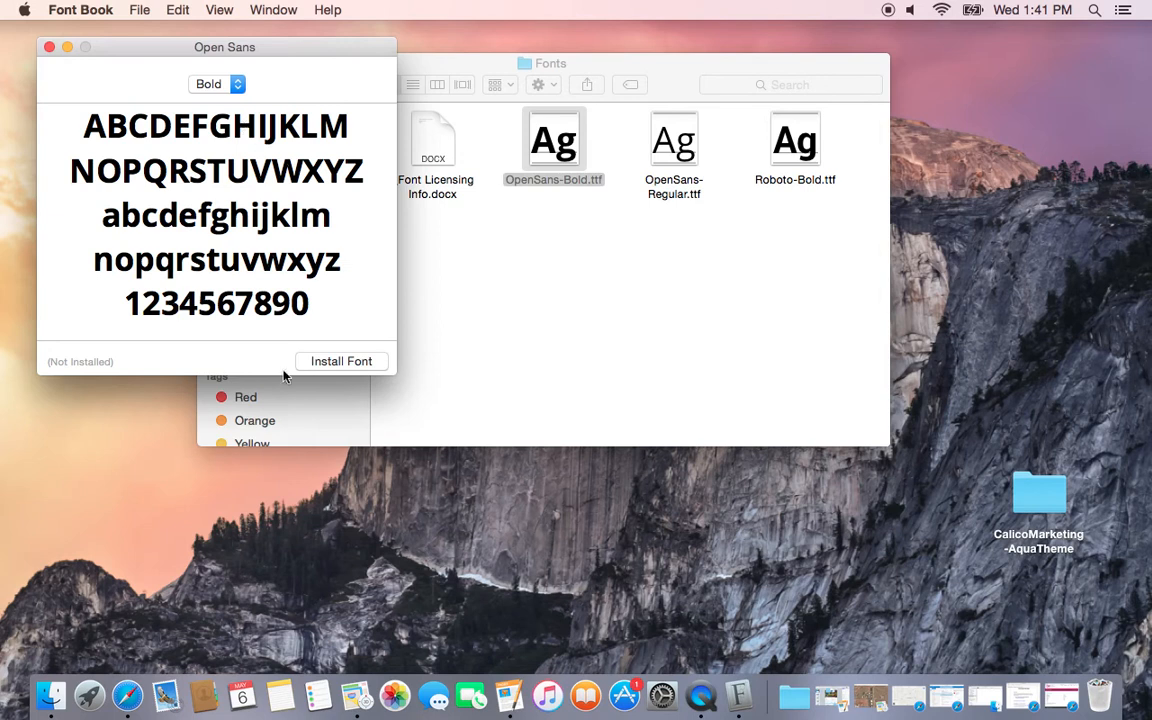
pyautogui.click(341, 362)
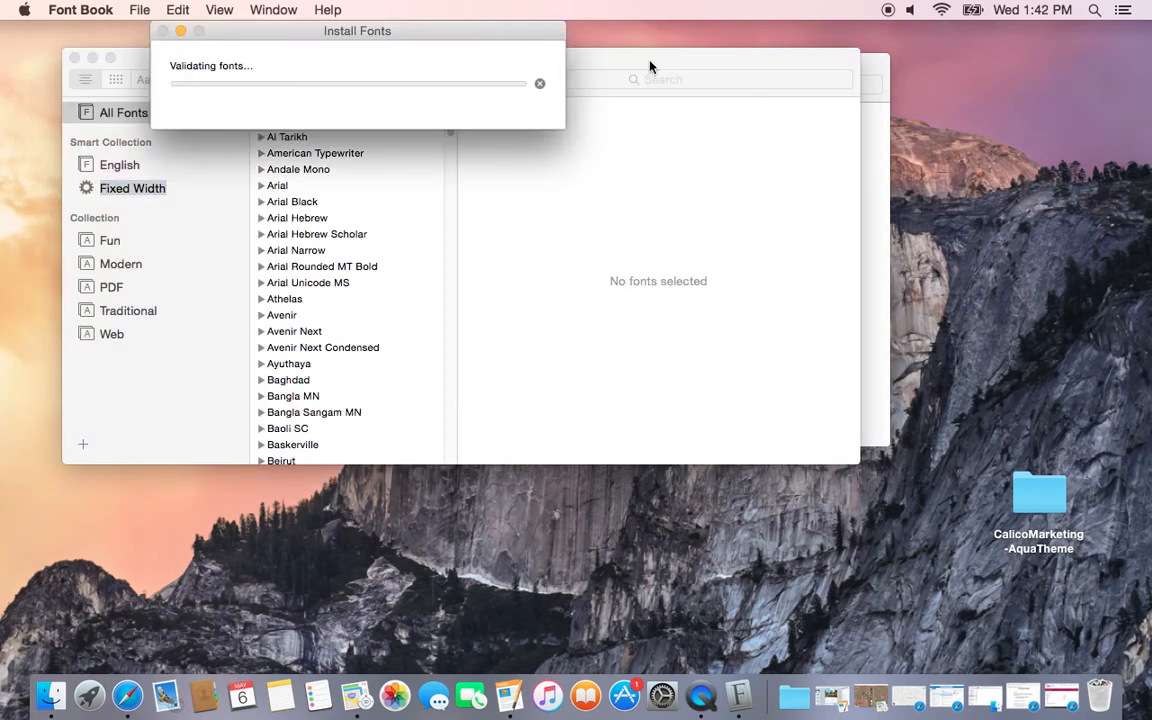
# Install the OpenSans-Regular.ttf font from the same Fonts folder
pyautogui.click(874, 213)
pyautogui.moveTo(674, 85); pyautogui.dragTo(645, 188)
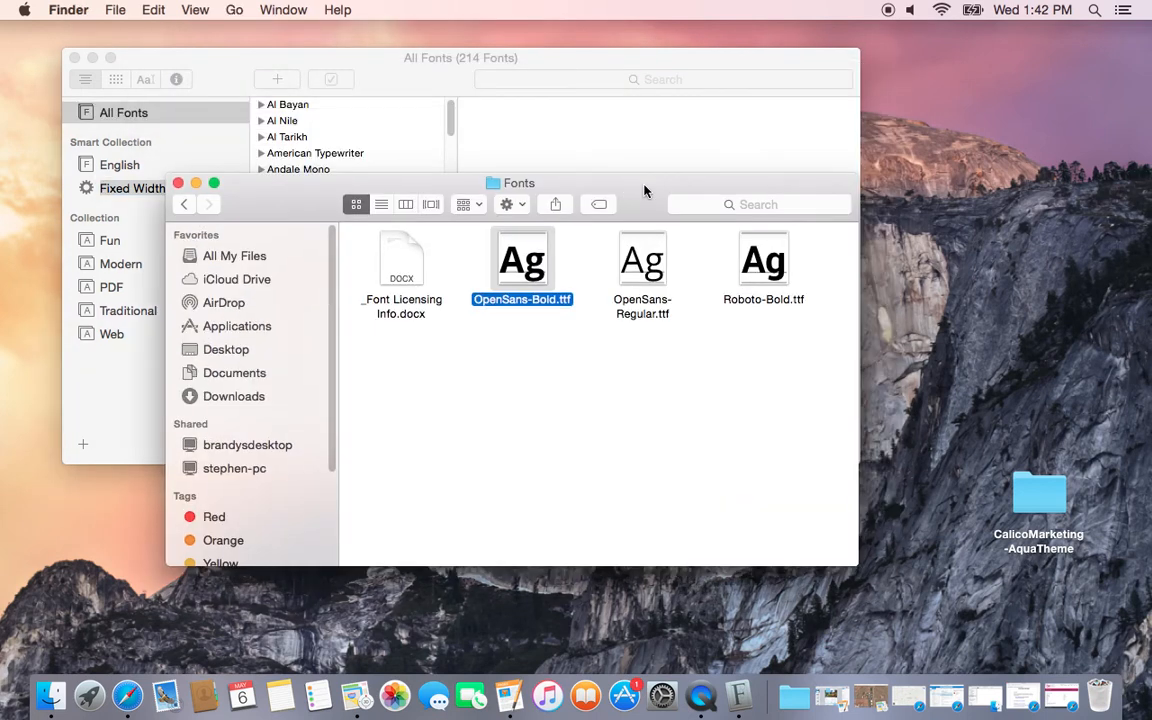
pyautogui.click(645, 265)
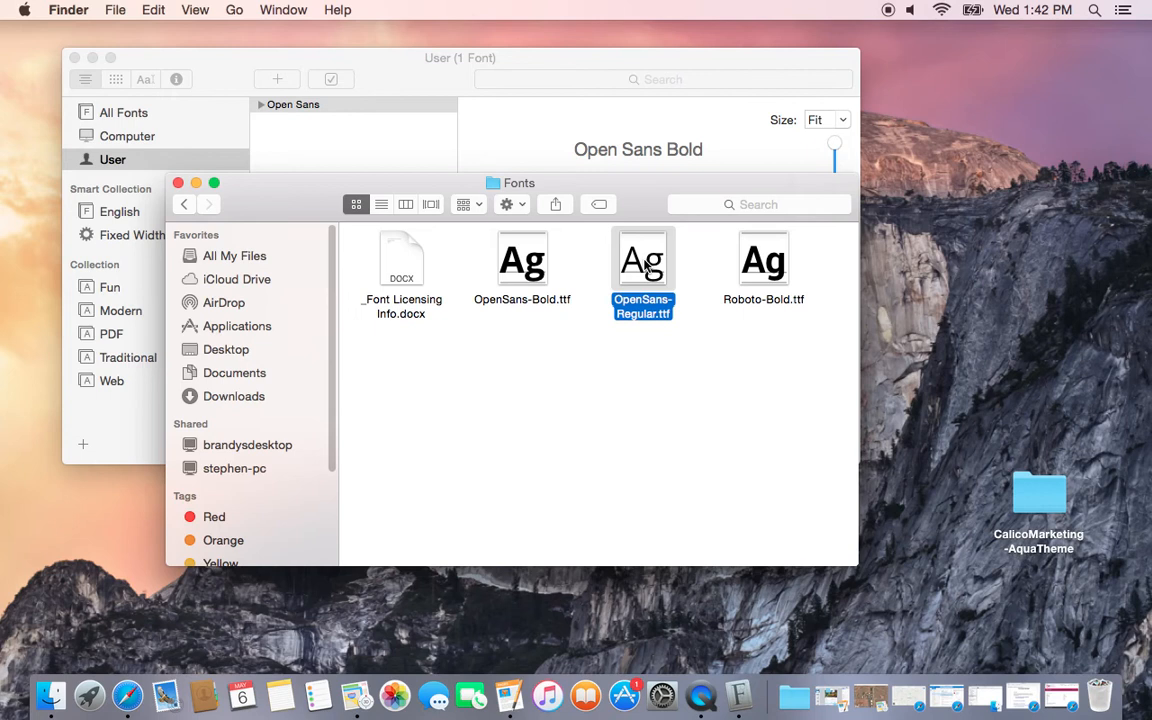
pyautogui.doubleClick(645, 265)
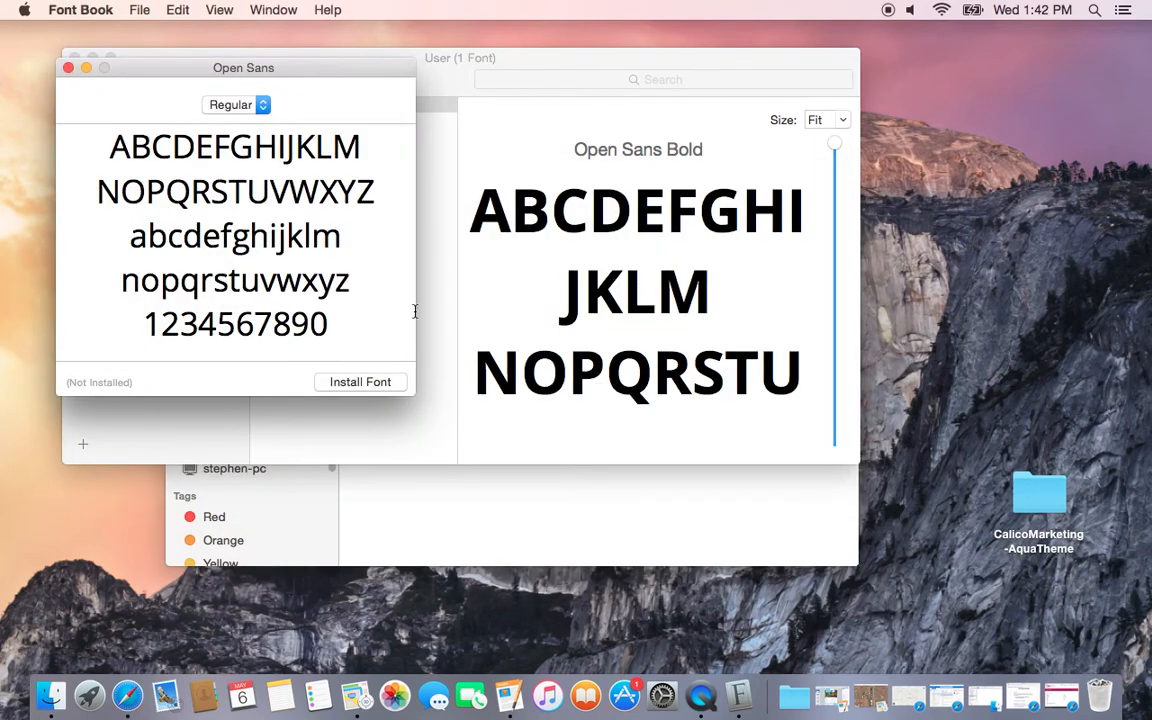
pyautogui.click(358, 381)
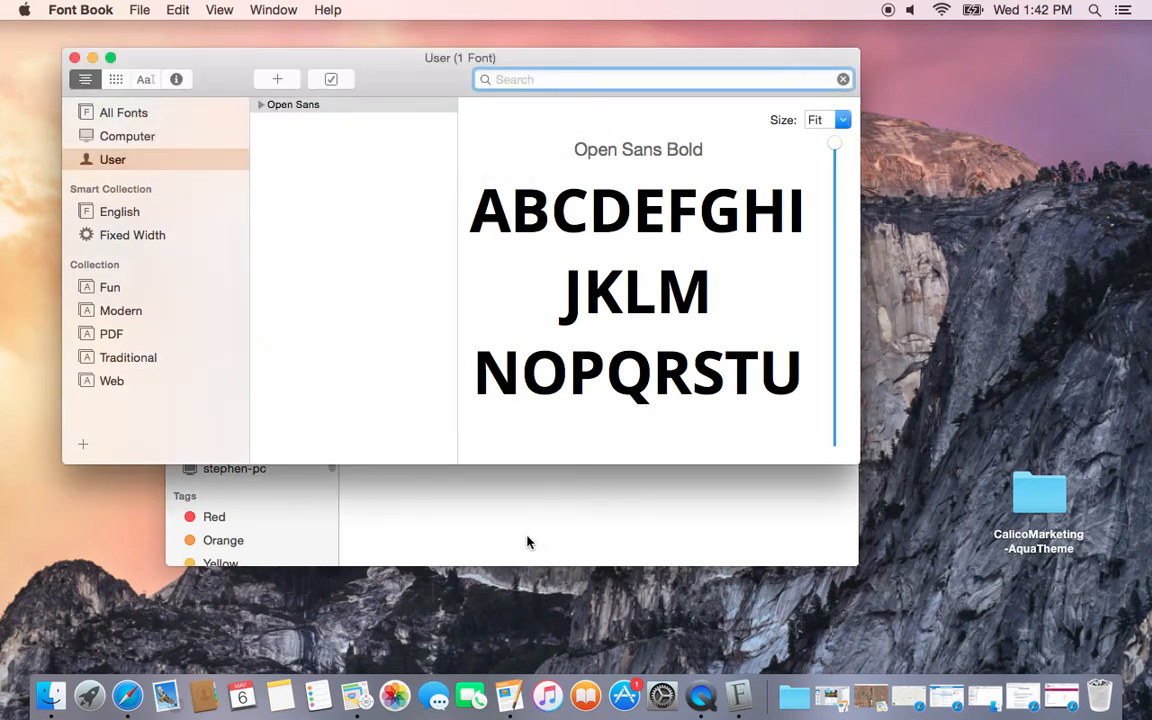
# Install the Roboto-Bold.ttf font and close Font Book
pyautogui.click(528, 542)
pyautogui.doubleClick(762, 262)
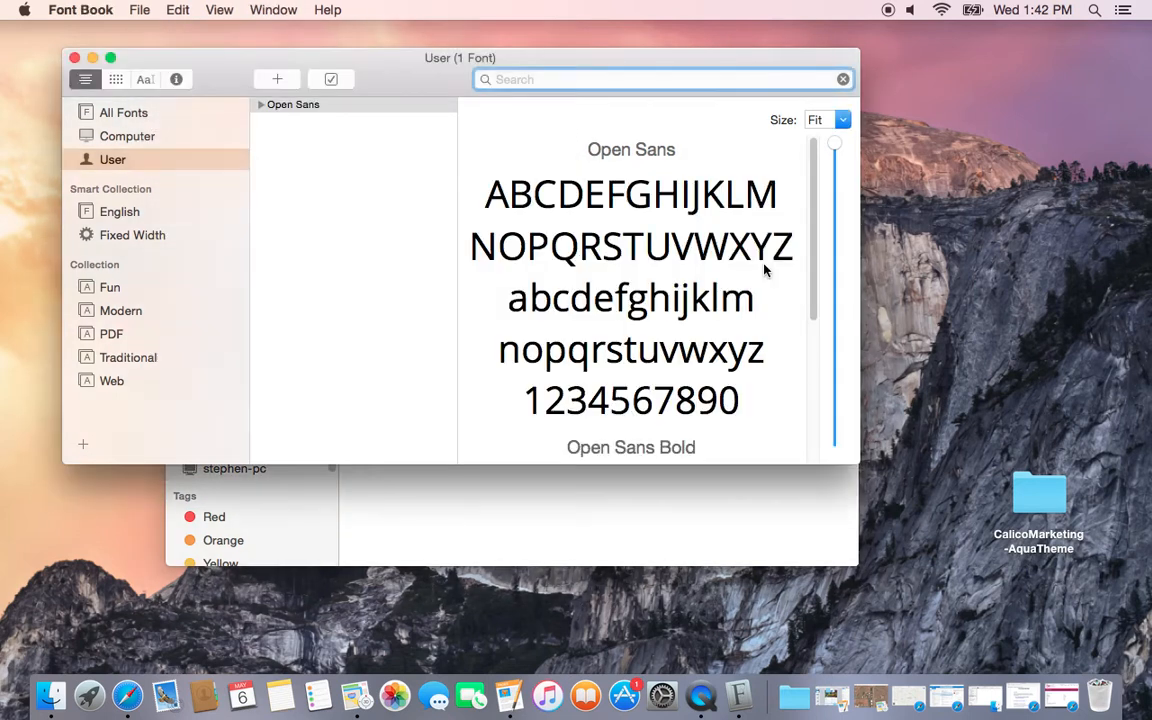
pyautogui.click(381, 404)
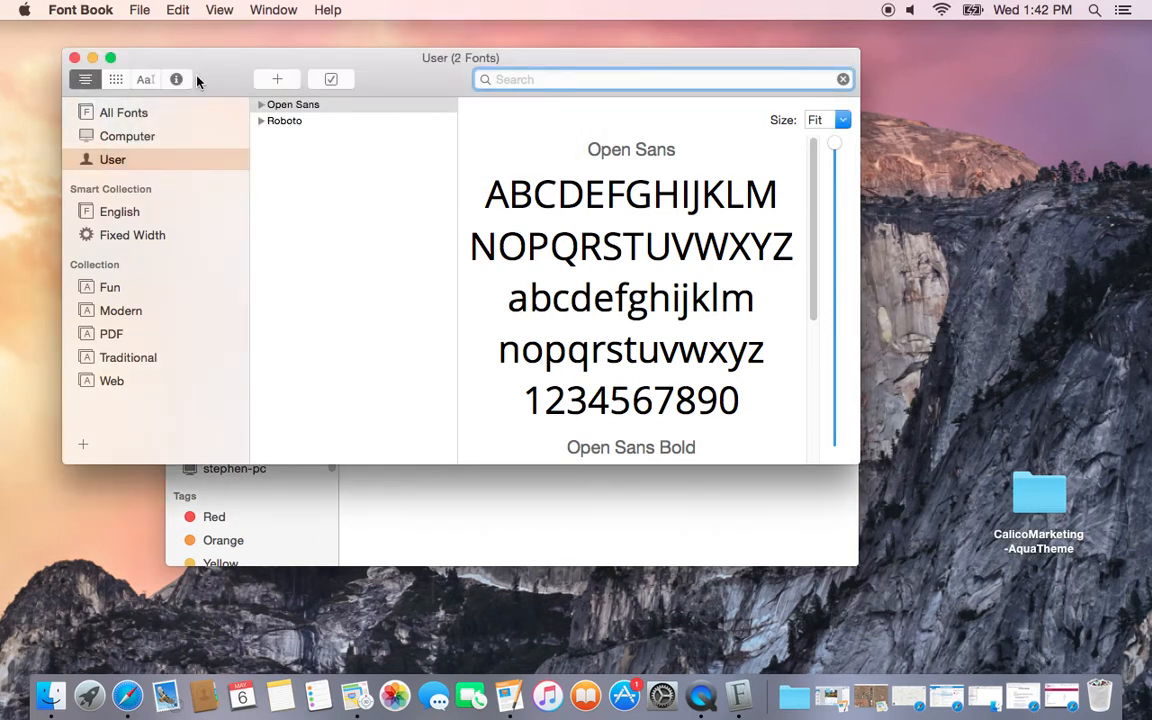
pyautogui.click(74, 57)
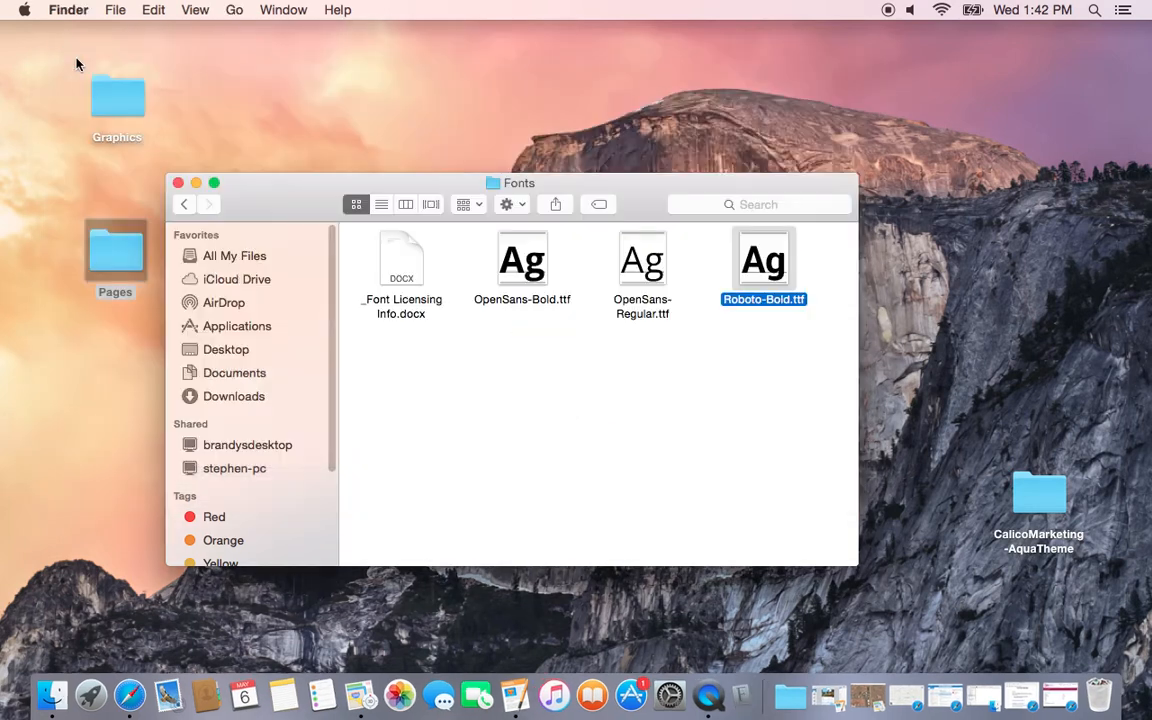
# Return to the Pages folder, open Listing Brochure.pages and dismiss the update notice
pyautogui.click(600, 448)
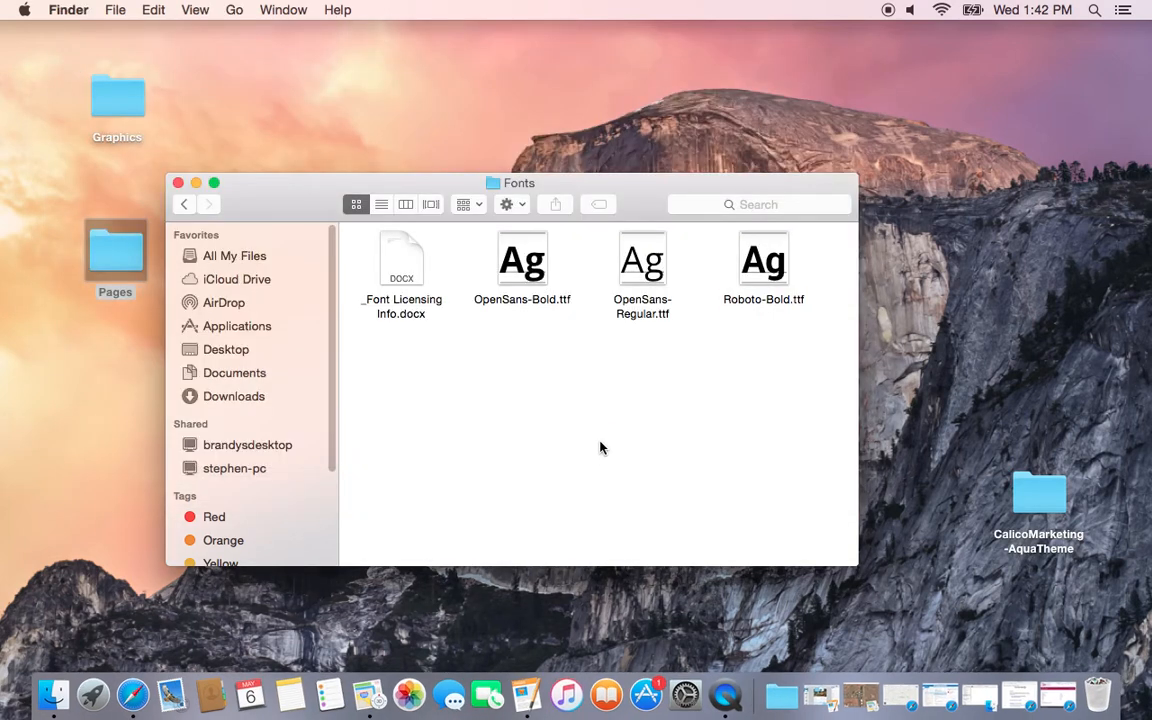
pyautogui.click(184, 204)
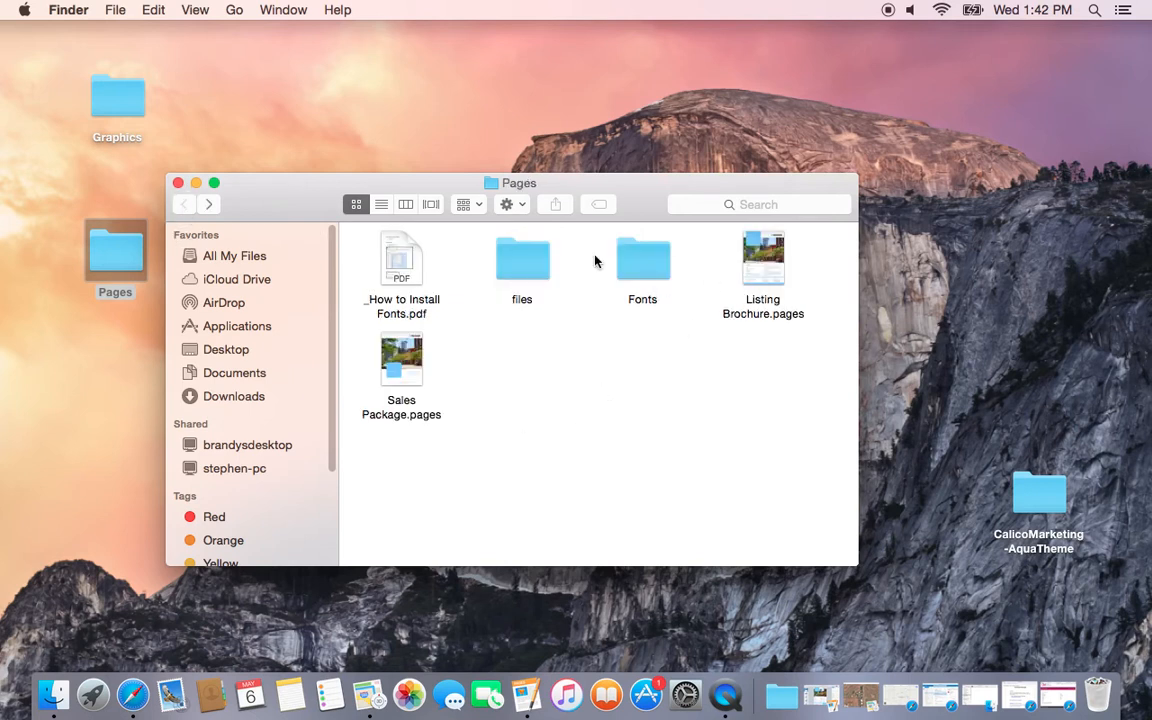
pyautogui.doubleClick(765, 262)
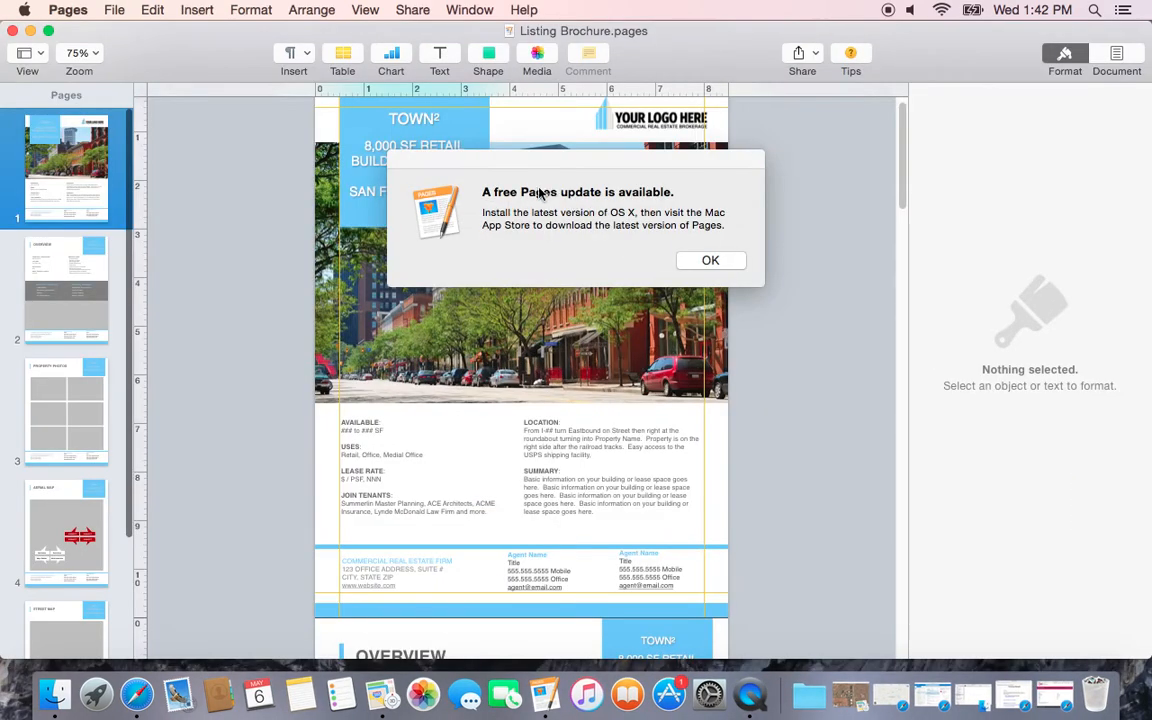
pyautogui.click(692, 259)
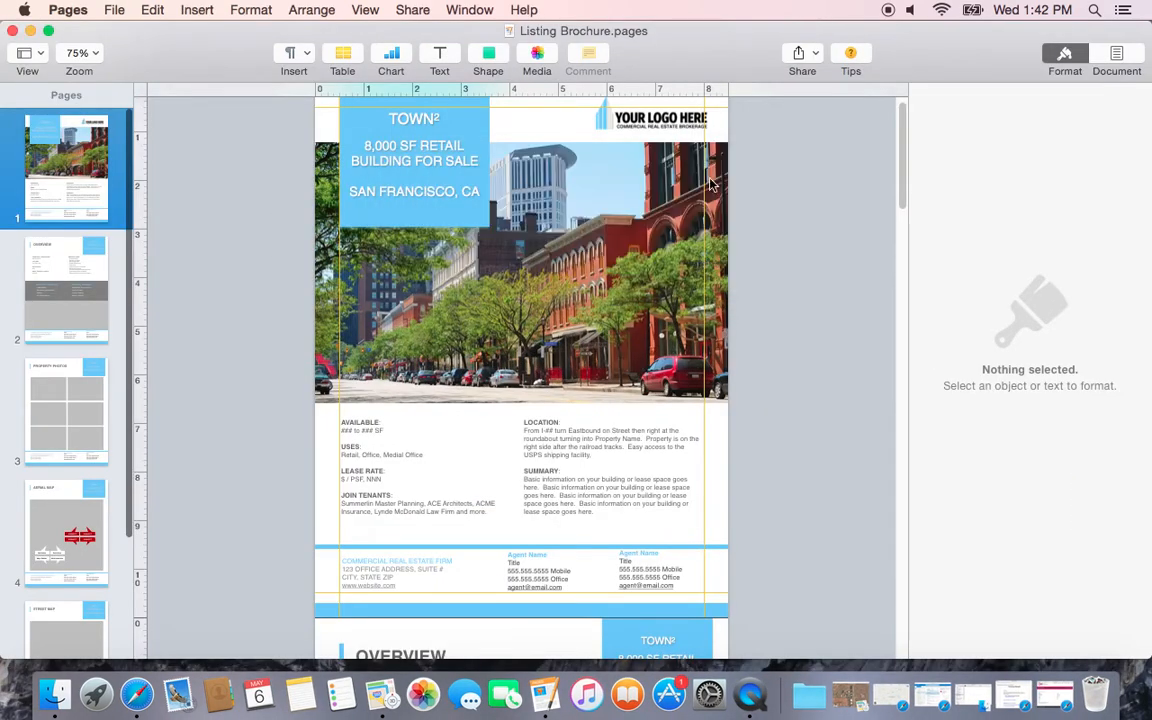
# Look through the layouts of the brochure's first five pages and return to the cover page
pyautogui.moveTo(906, 189); pyautogui.dragTo(903, 173)
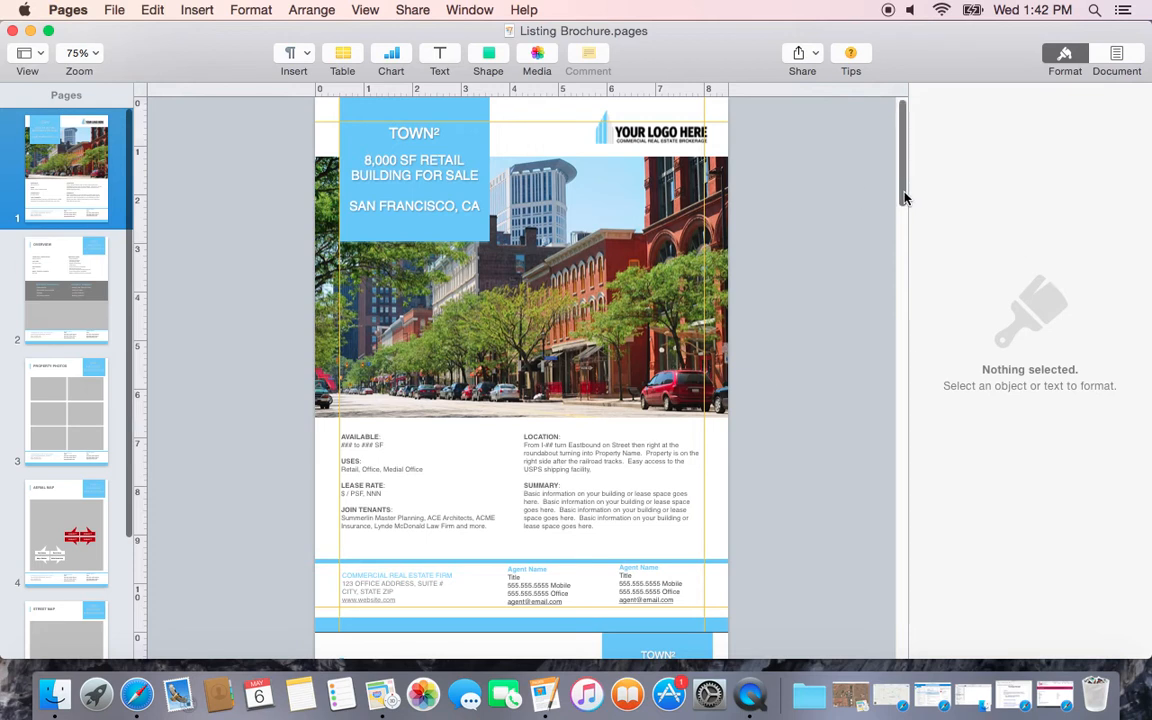
pyautogui.click(62, 290)
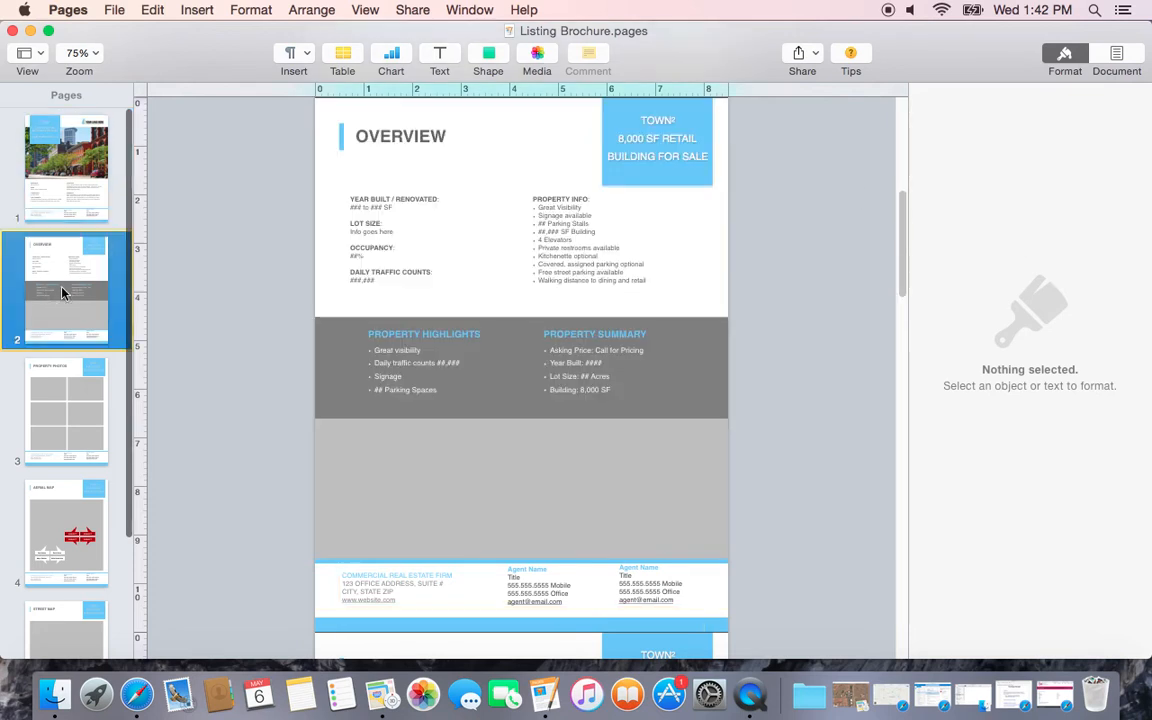
pyautogui.click(70, 405)
pyautogui.click(83, 543)
pyautogui.click(64, 619)
pyautogui.click(65, 155)
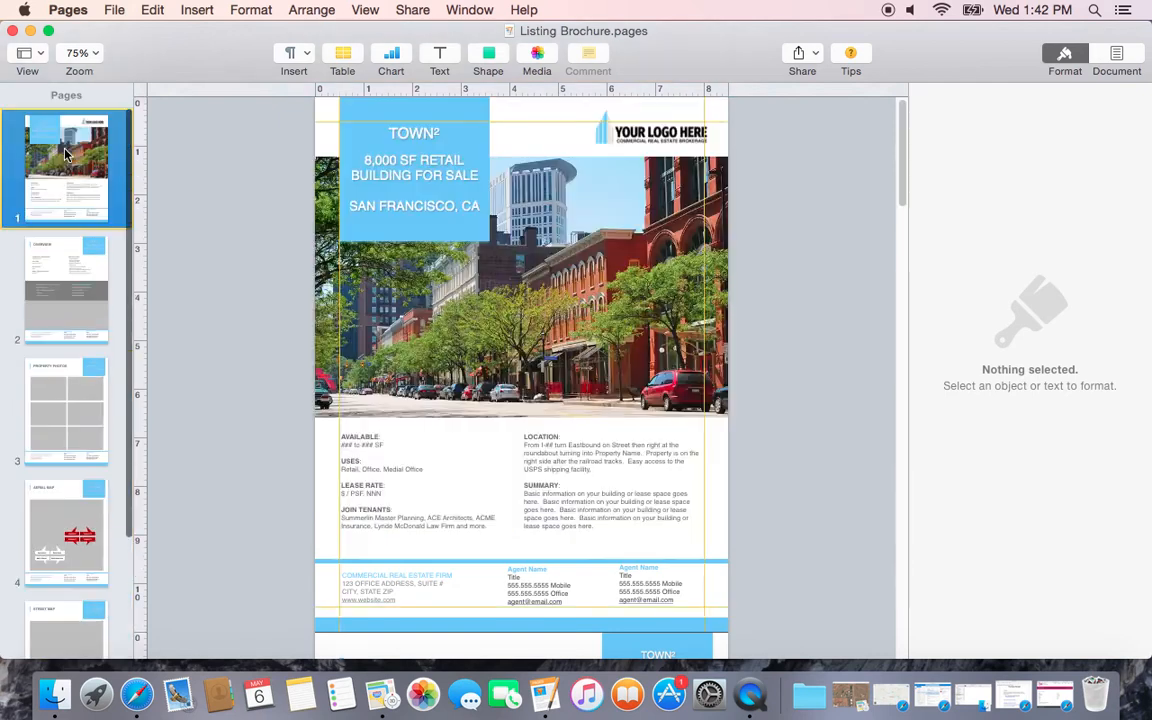
pyautogui.click(798, 300)
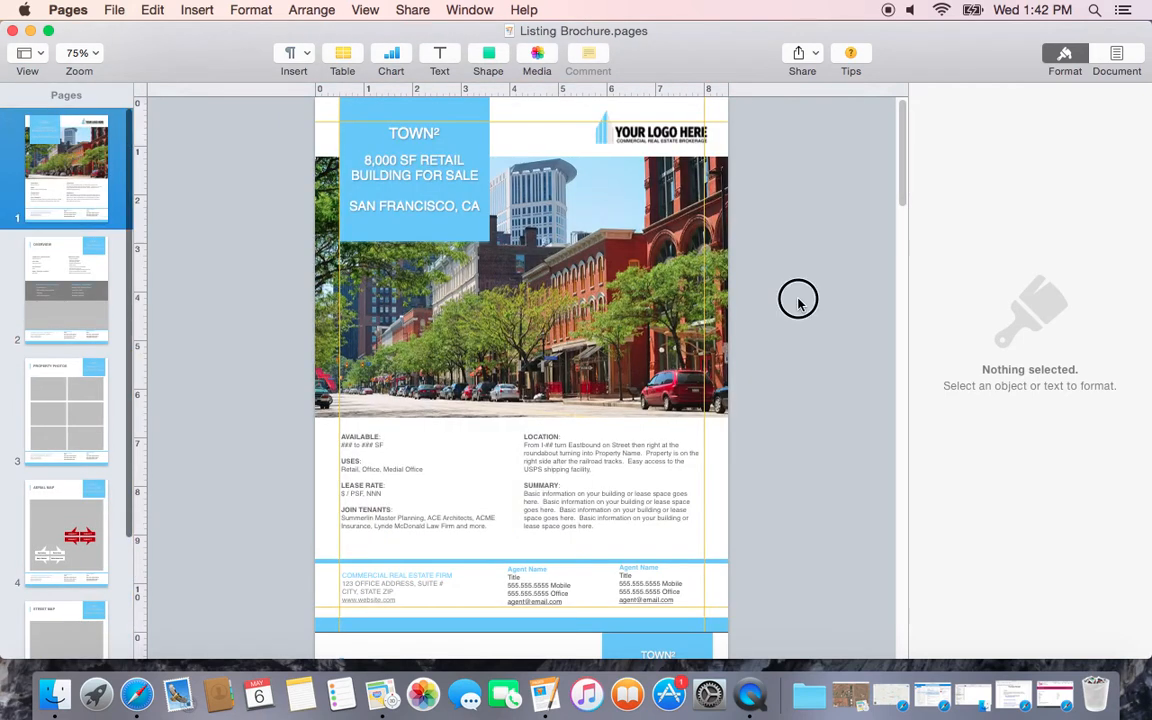
# Delete the placeholder logo from the brochure's cover page
pyautogui.click(645, 142)
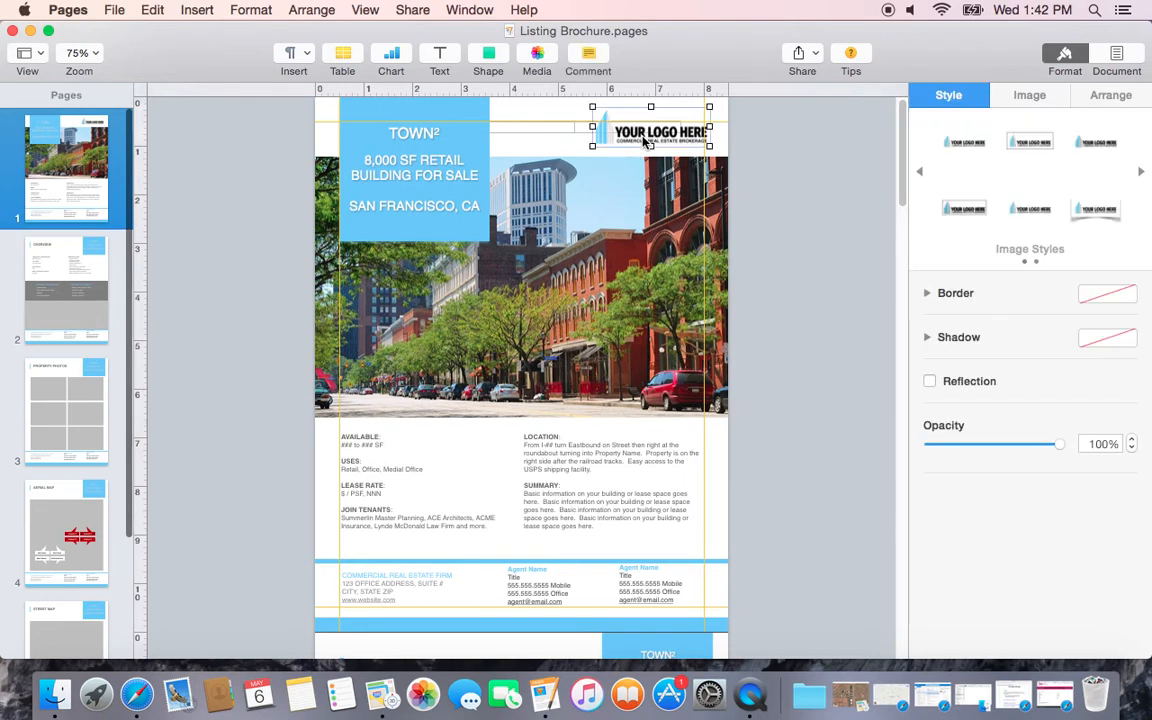
pyautogui.press('BackSpace')
pyautogui.click(192, 10)
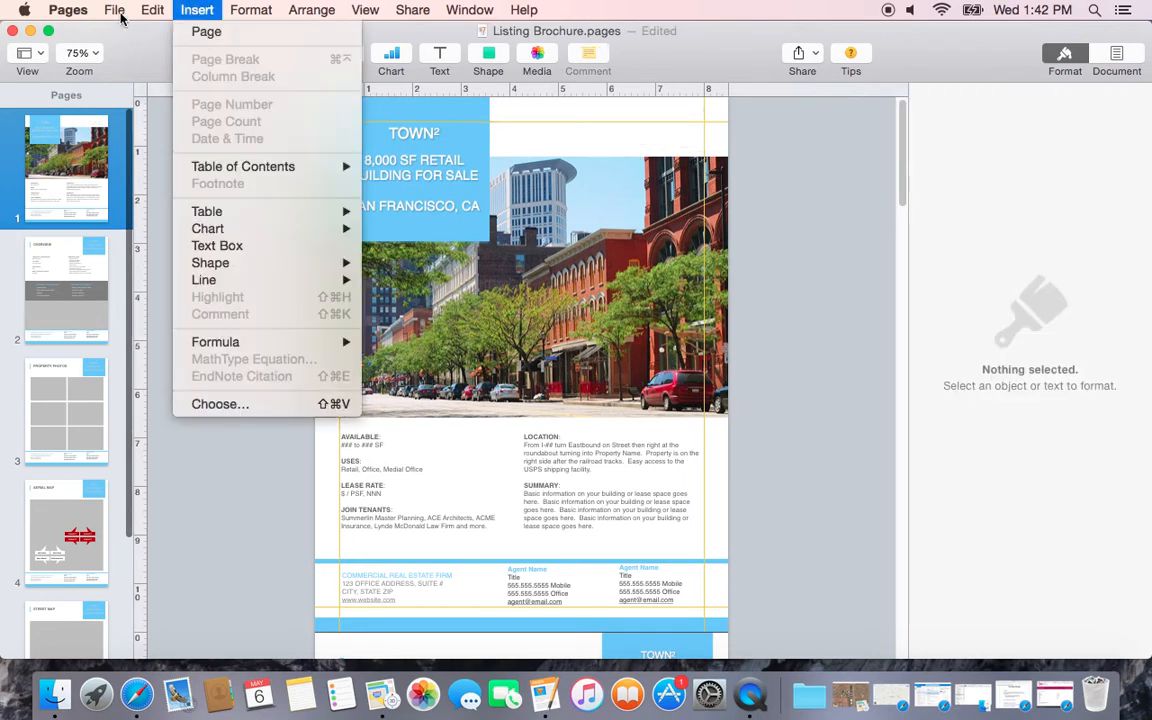
pyautogui.click(68, 10)
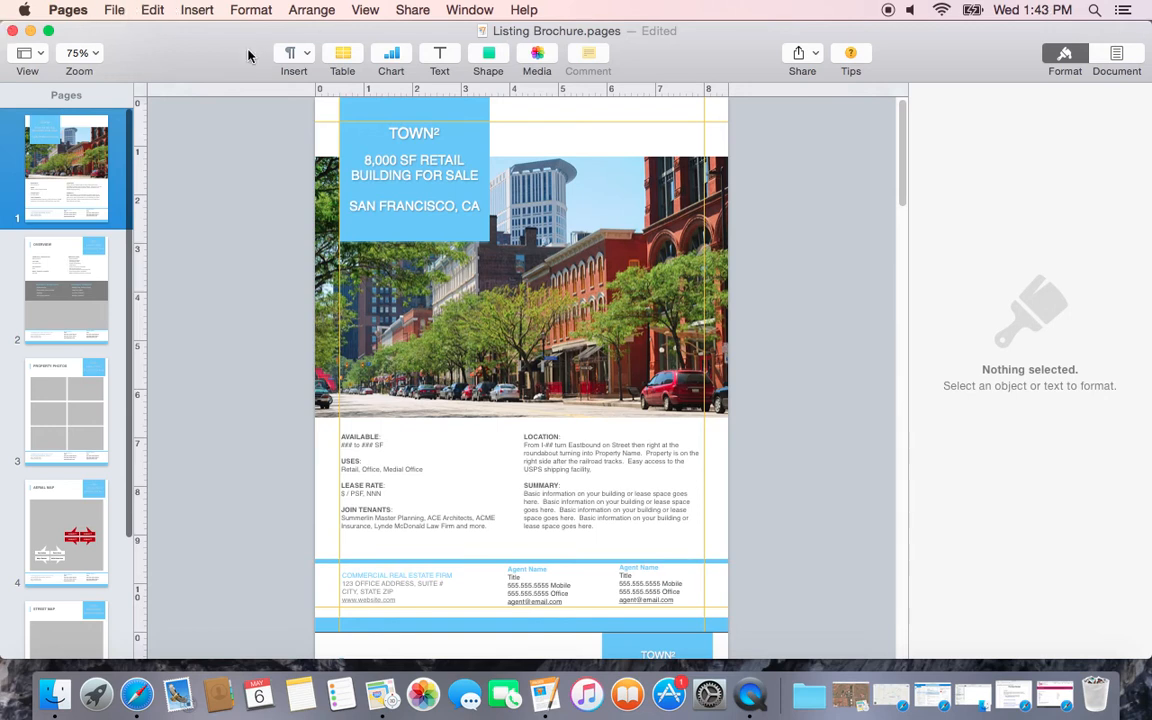
# Place MyLogo.jpg from the desktop's Graphics folder in the header area of the brochure's cover page
pyautogui.doubleClick(95, 33)
pyautogui.moveTo(95, 33); pyautogui.dragTo(463, 57)
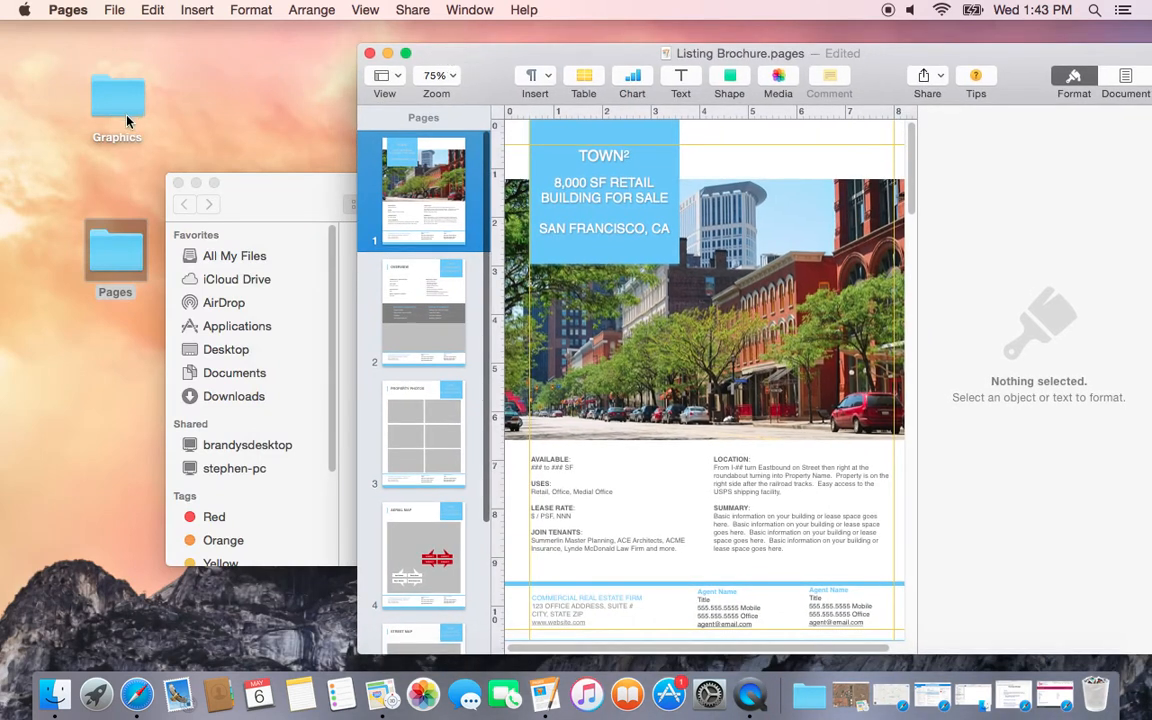
pyautogui.click(117, 100)
pyautogui.doubleClick(112, 95)
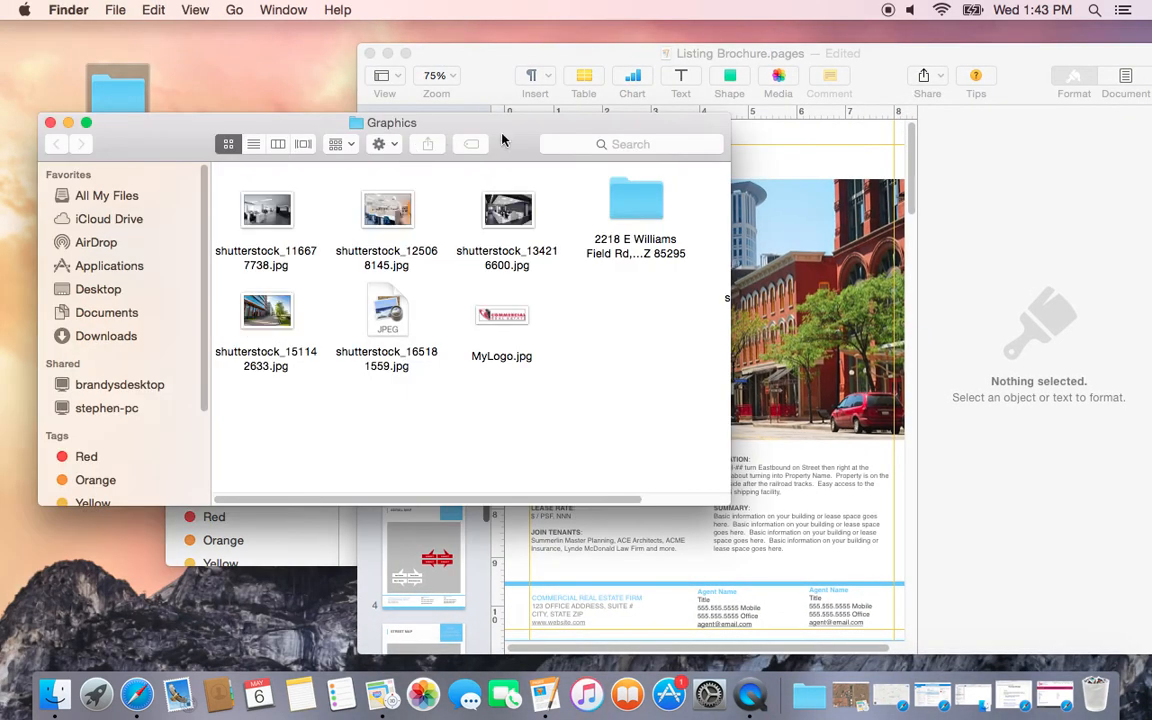
pyautogui.moveTo(496, 123); pyautogui.dragTo(376, 79)
pyautogui.moveTo(360, 252); pyautogui.dragTo(805, 162)
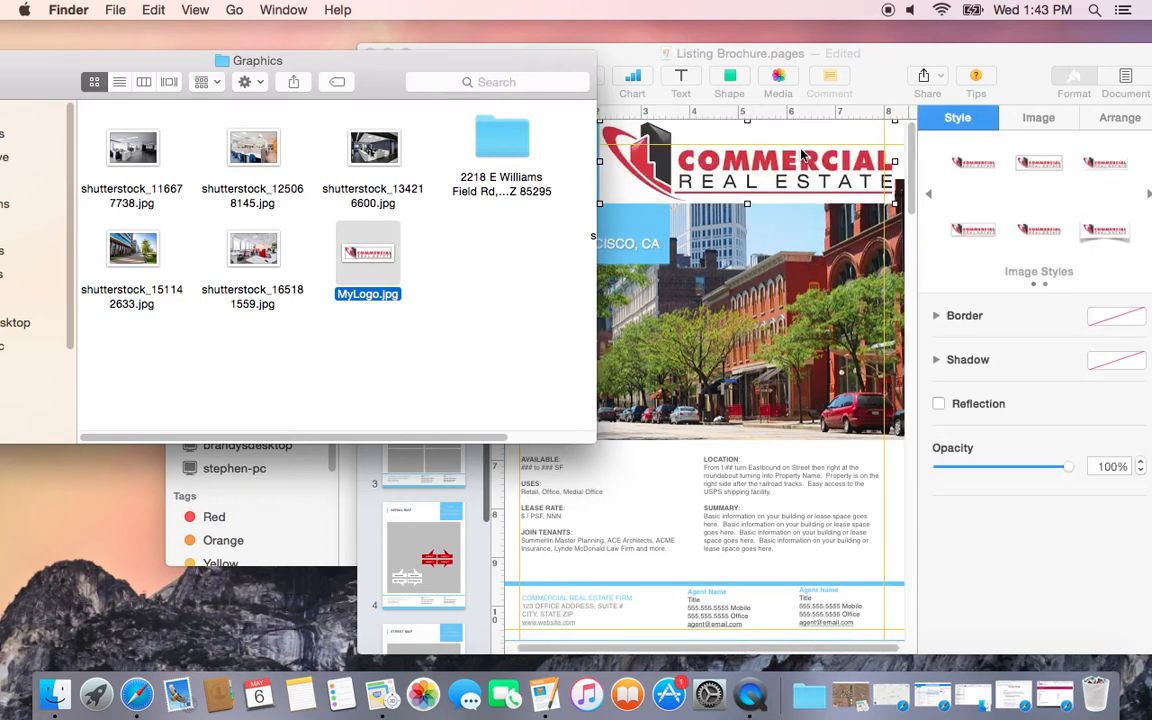
# Scale the logo down so it fits in the white space above the cover photo, beside the title box
pyautogui.click(668, 177)
pyautogui.moveTo(599, 203); pyautogui.dragTo(717, 173)
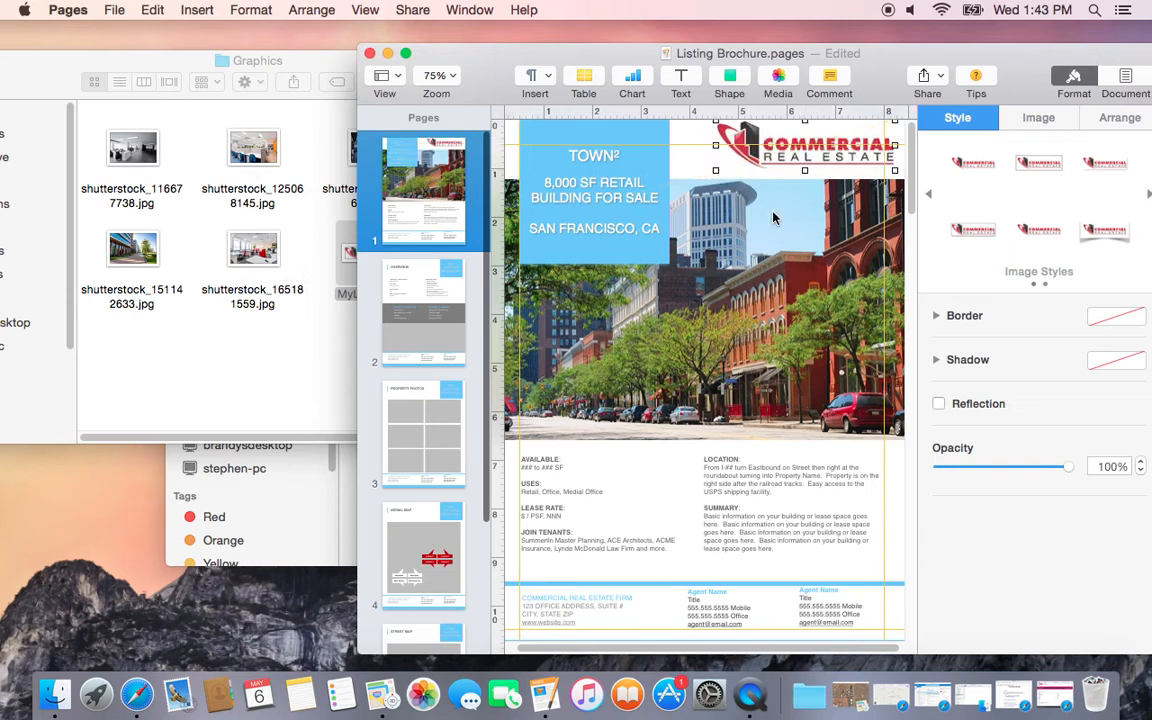
pyautogui.moveTo(961, 44); pyautogui.dragTo(840, 48)
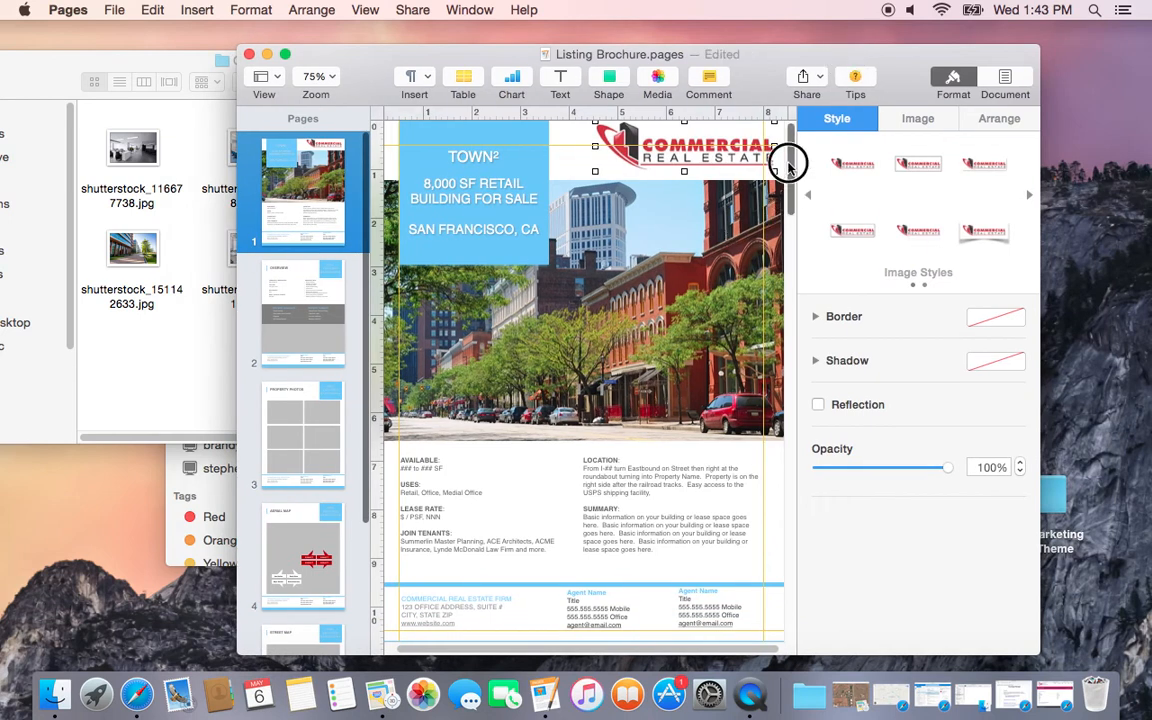
pyautogui.moveTo(595, 119); pyautogui.dragTo(624, 143)
# Nudge the logo left to line up with the page's right margin guide, and slightly down toward the cover photo
pyautogui.press('Left')
pyautogui.press('Left')
pyautogui.press('Left')
pyautogui.press('Left')
pyautogui.press('Left')
pyautogui.press('Left')
pyautogui.press('Left')
pyautogui.press('Left')
pyautogui.press('Left')
pyautogui.press('Left')
pyautogui.press('Left')
pyautogui.press('Left')
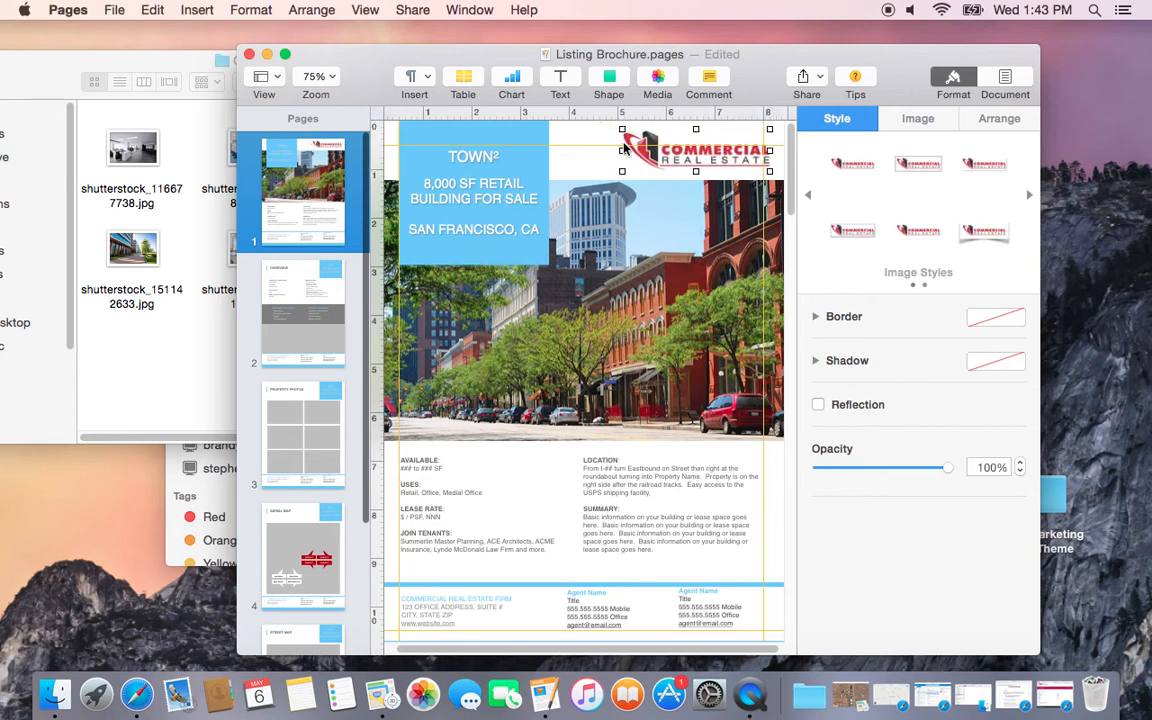
pyautogui.press('Left')
pyautogui.press('Left')
pyautogui.press('Left')
pyautogui.press('Left')
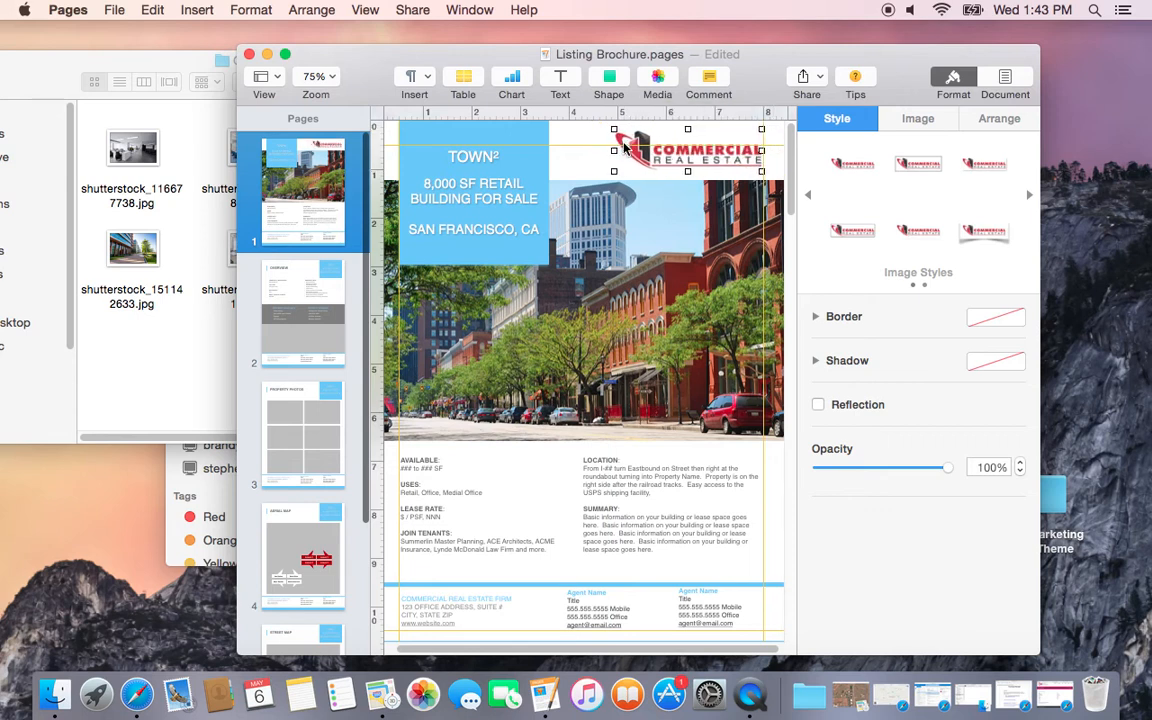
pyautogui.press('Down')
pyautogui.press('Down')
pyautogui.press('Down')
pyautogui.press('Down')
pyautogui.press('Down')
pyautogui.press('Down')
pyautogui.press('Down')
pyautogui.press('Down')
pyautogui.press('Down')
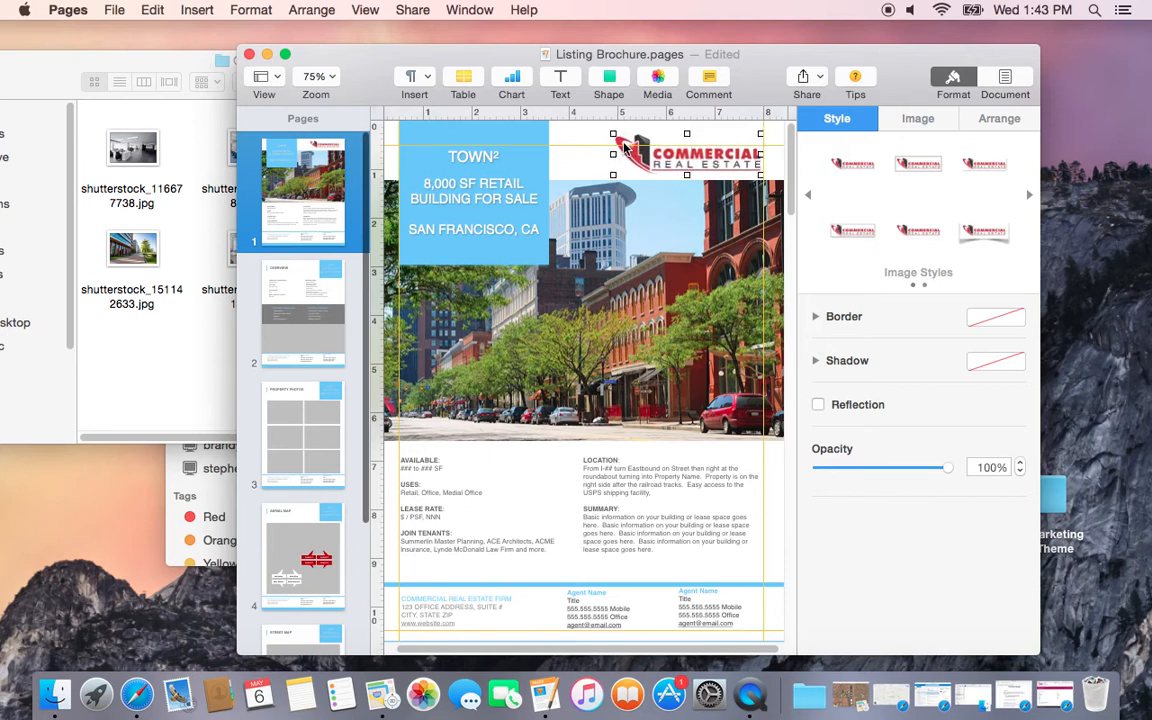
pyautogui.click(586, 165)
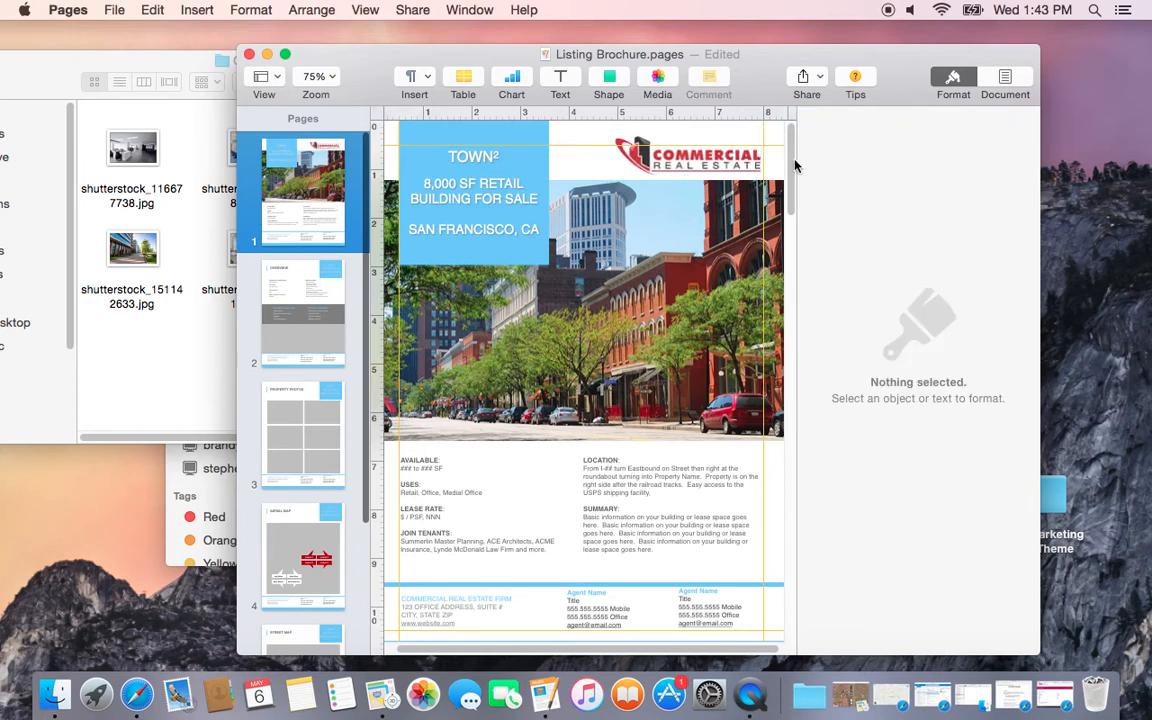
# Replace the property name TOWN² in the cover's title box with San Tan
pyautogui.click(440, 165)
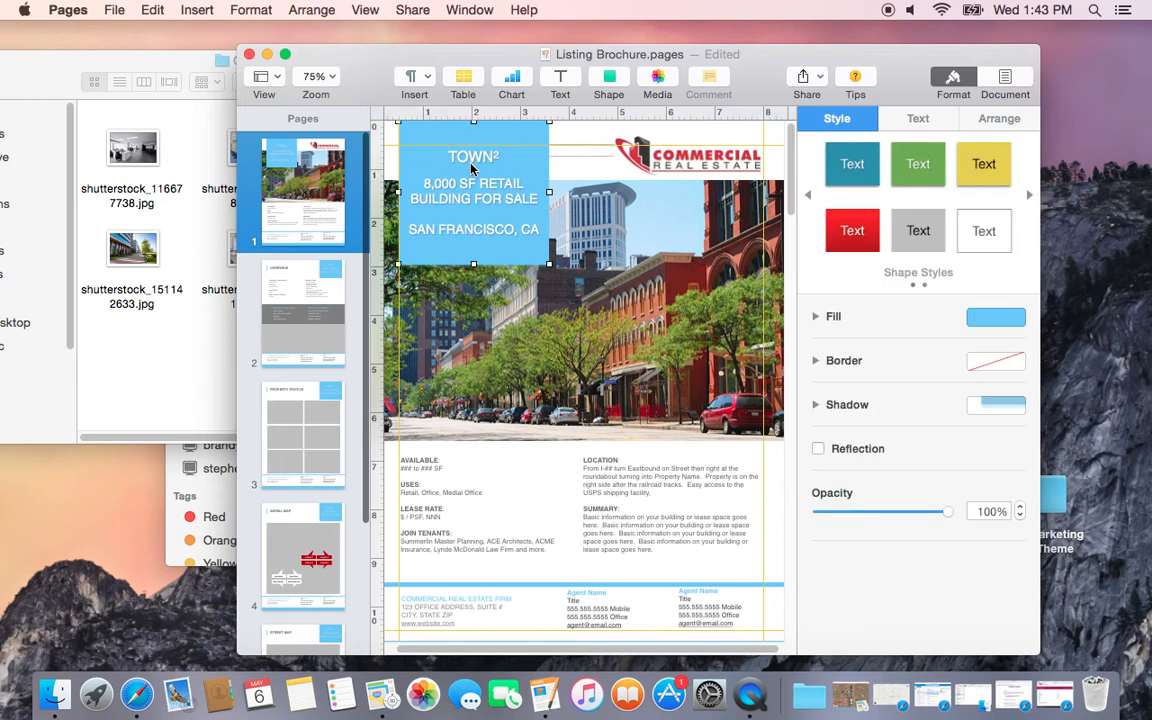
pyautogui.doubleClick(477, 160)
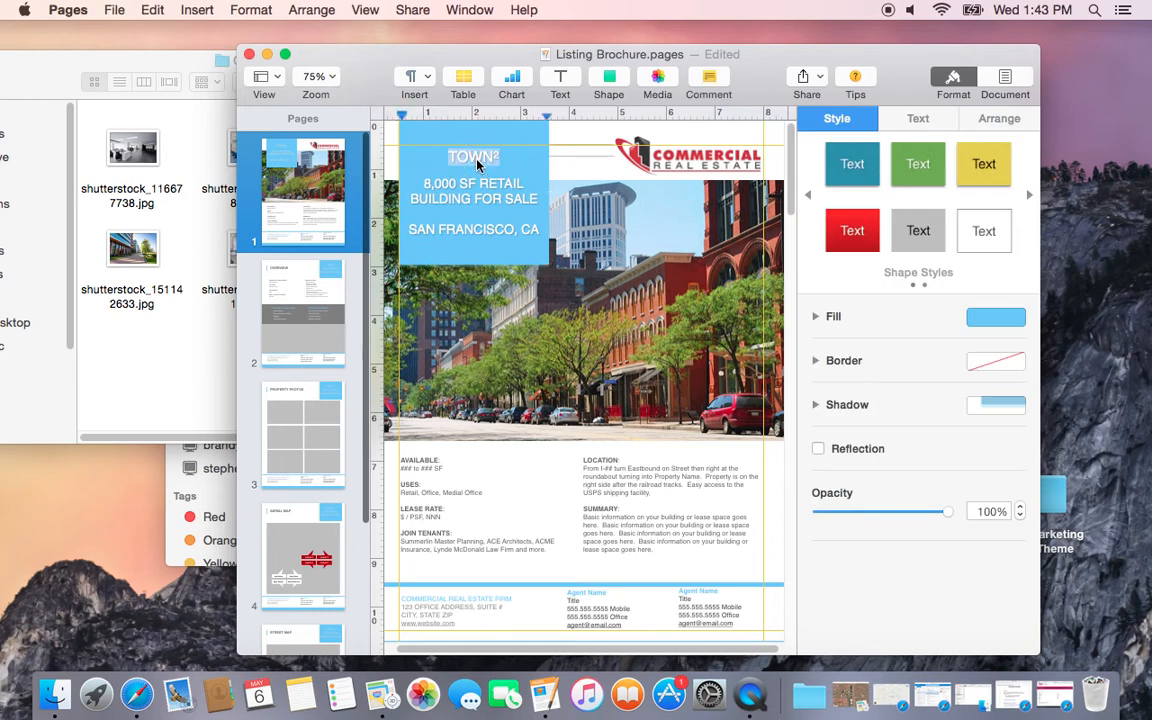
pyautogui.write('San')
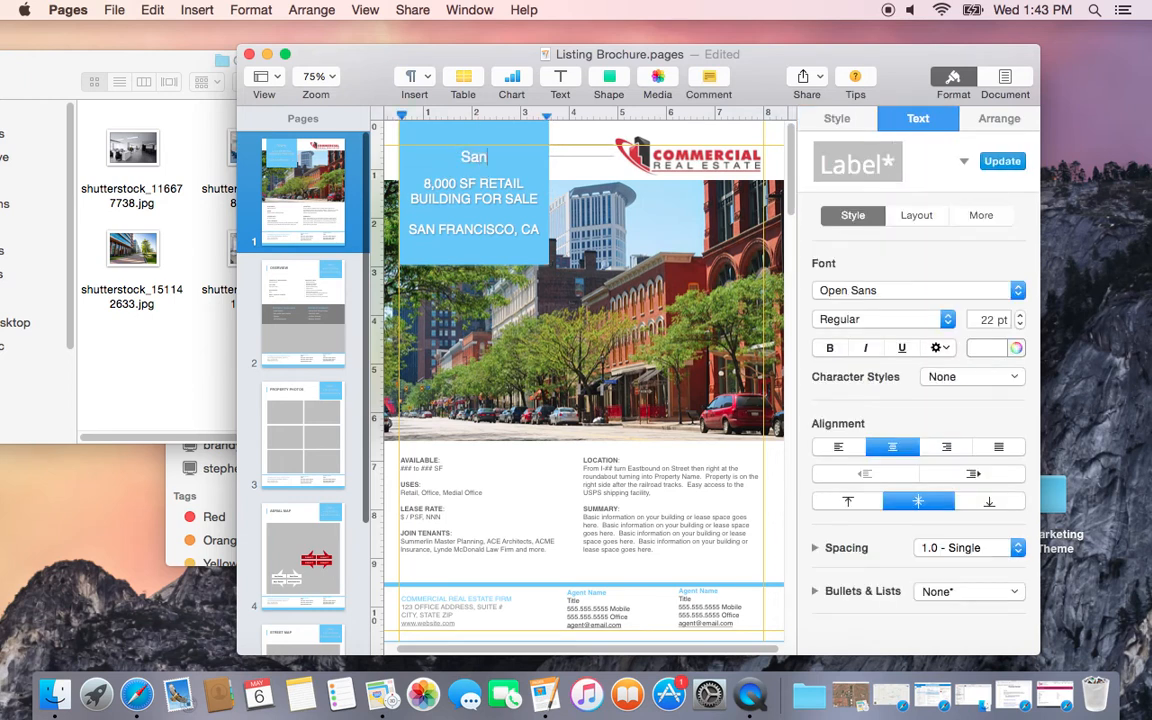
pyautogui.press('BackSpace')
pyautogui.write('n Tan')
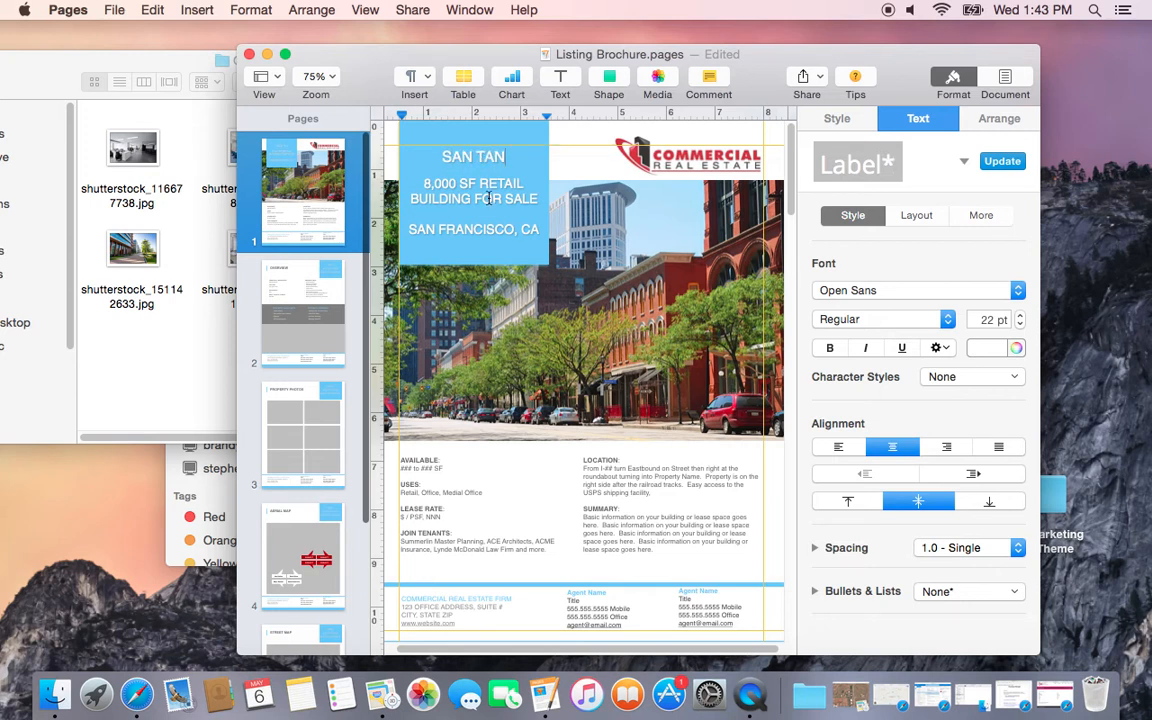
# Change RETAIL to OFFICE in the title box's building description and set the location line to GILBERT, AZ
pyautogui.click(478, 197)
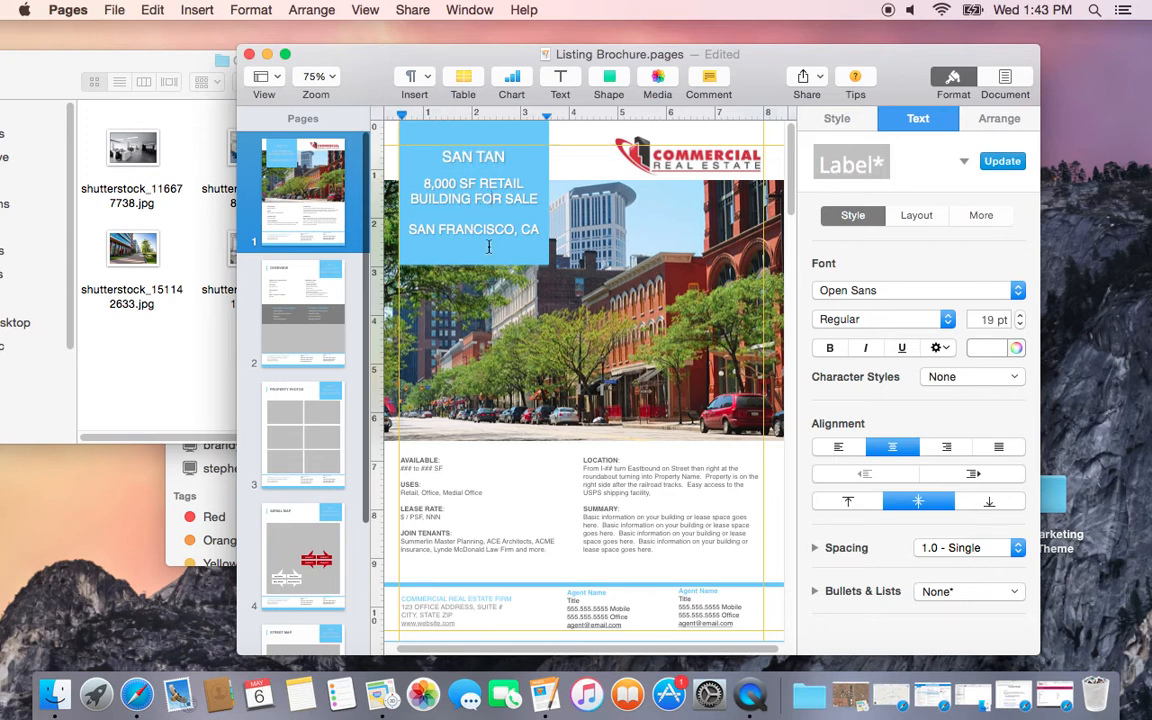
pyautogui.doubleClick(505, 183)
pyautogui.write('OFFICE')
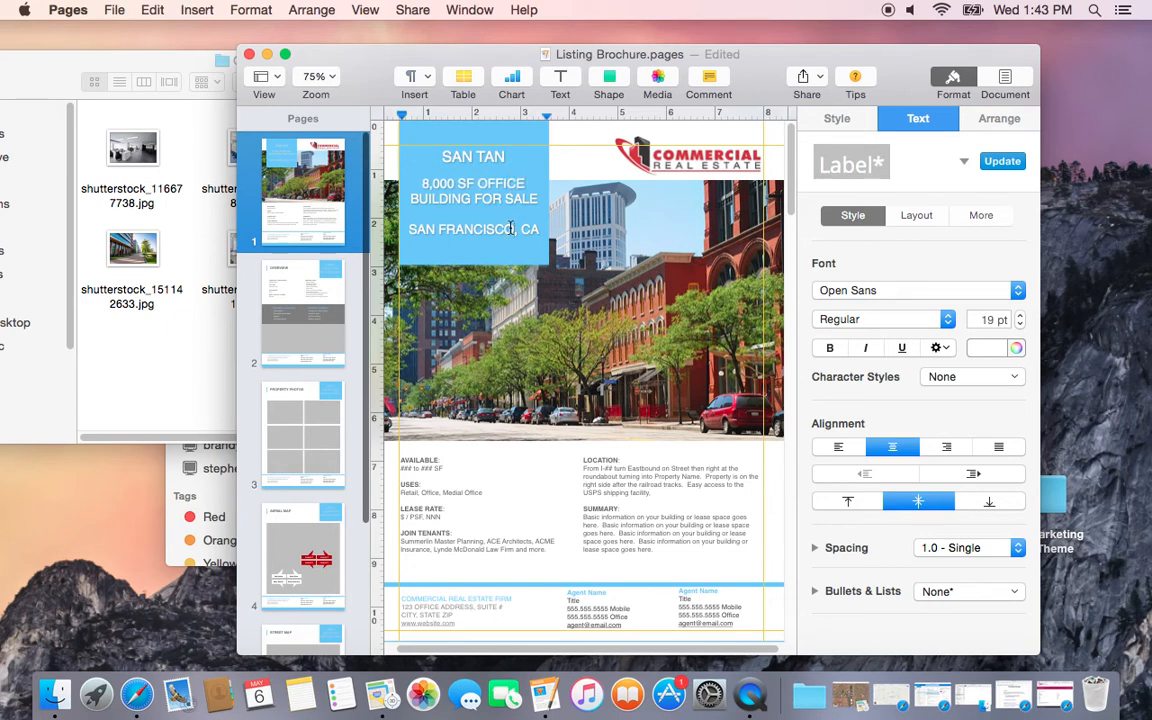
pyautogui.moveTo(541, 230); pyautogui.dragTo(412, 230)
pyautogui.press('BackSpace')
pyautogui.write('GILBERT, AZ')
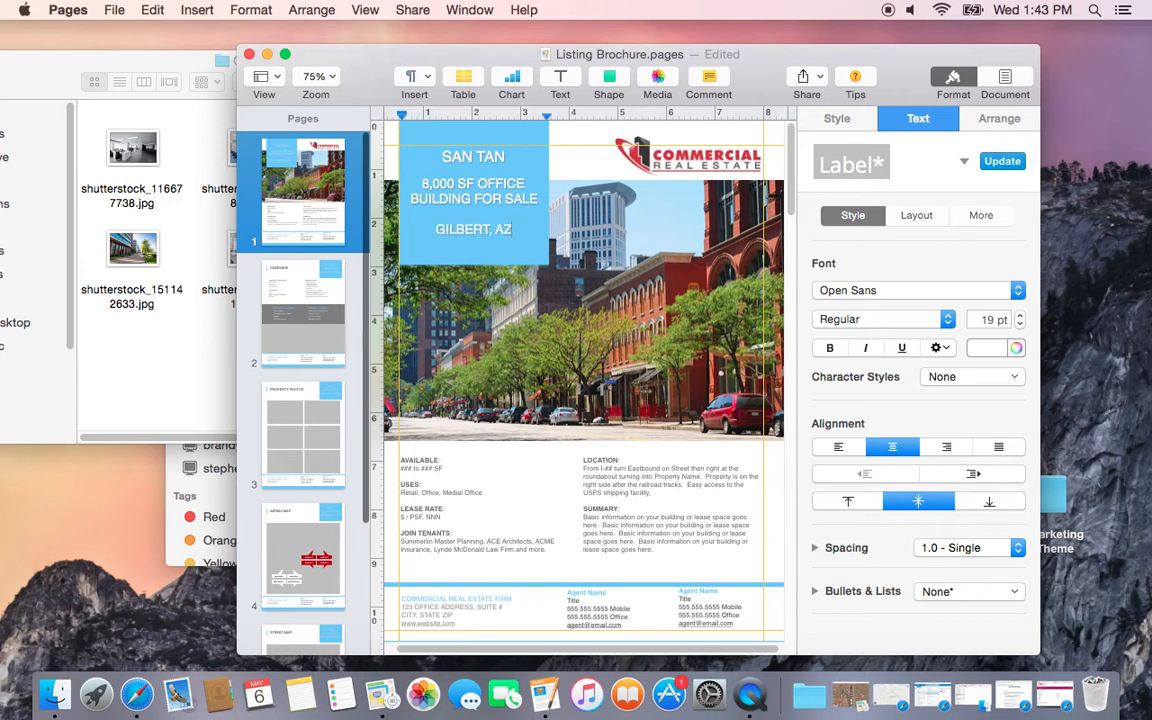
# Fill the cover's title box with the darkest red of the preset colour fills
pyautogui.click(552, 224)
pyautogui.click(504, 136)
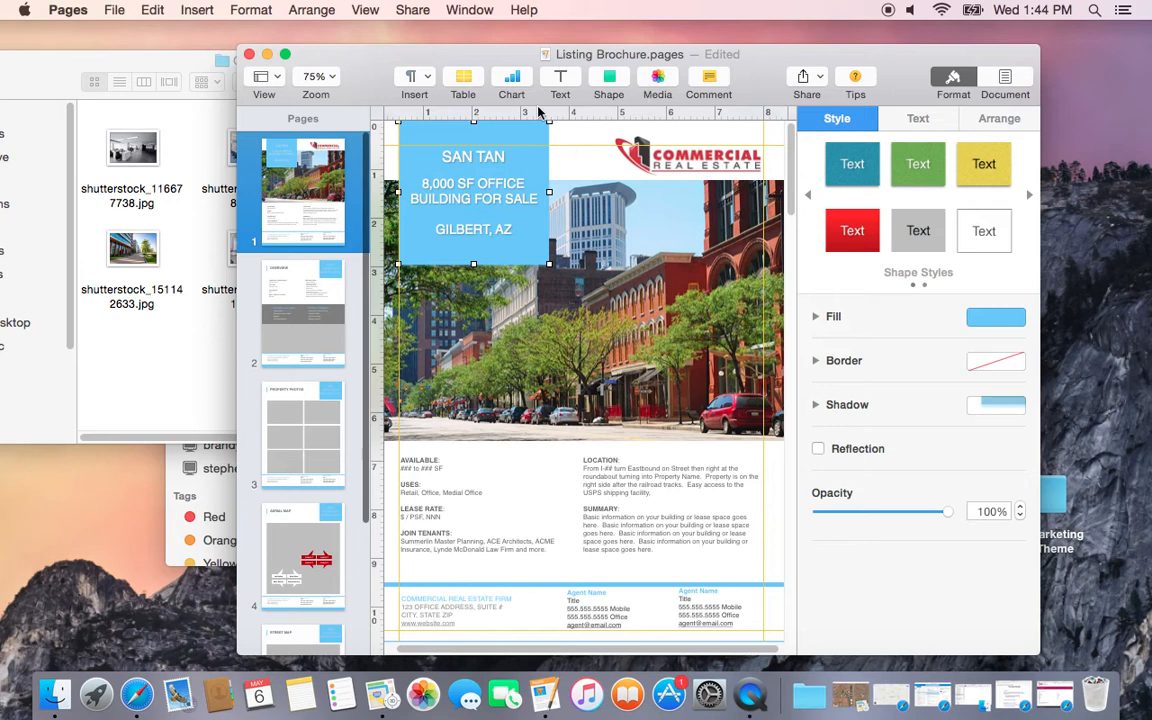
pyautogui.moveTo(243, 50); pyautogui.dragTo(167, 35)
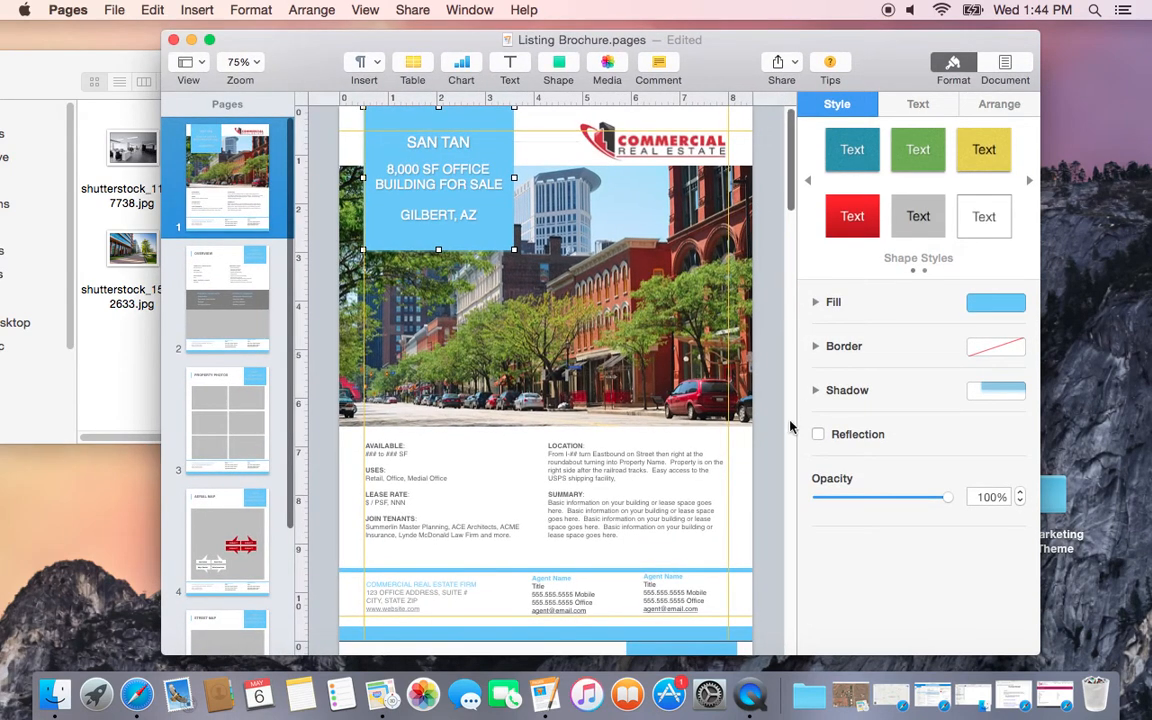
pyautogui.click(1003, 305)
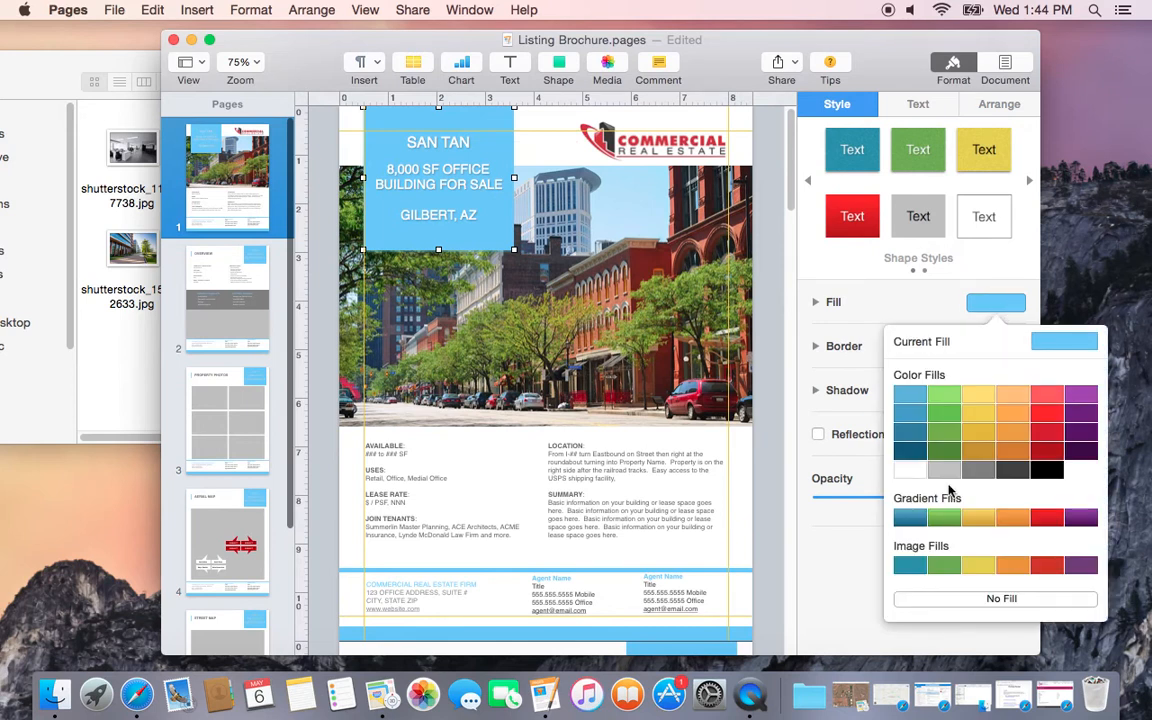
pyautogui.click(1045, 457)
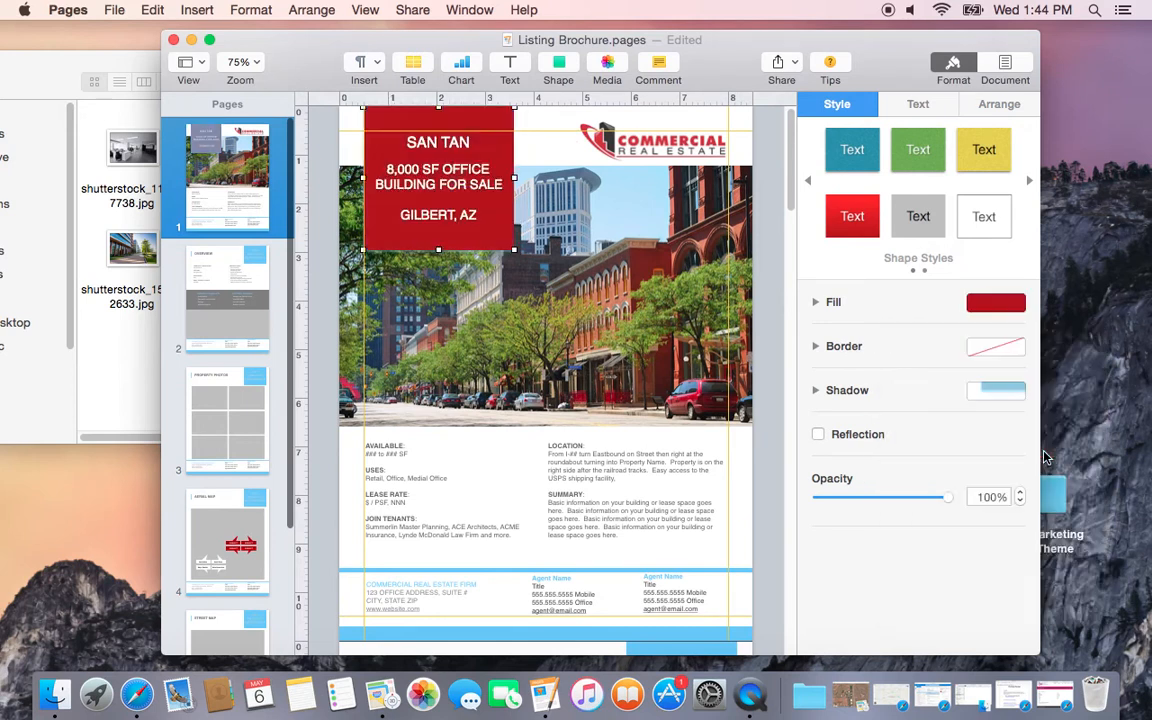
pyautogui.click(980, 308)
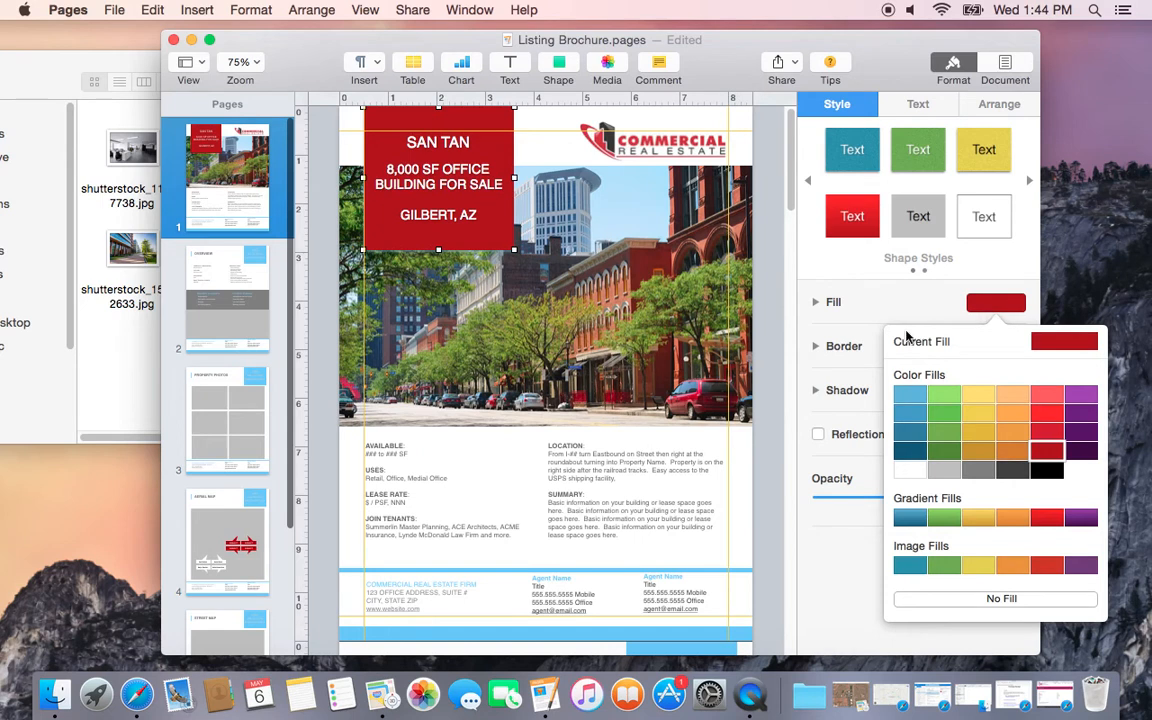
pyautogui.click(841, 585)
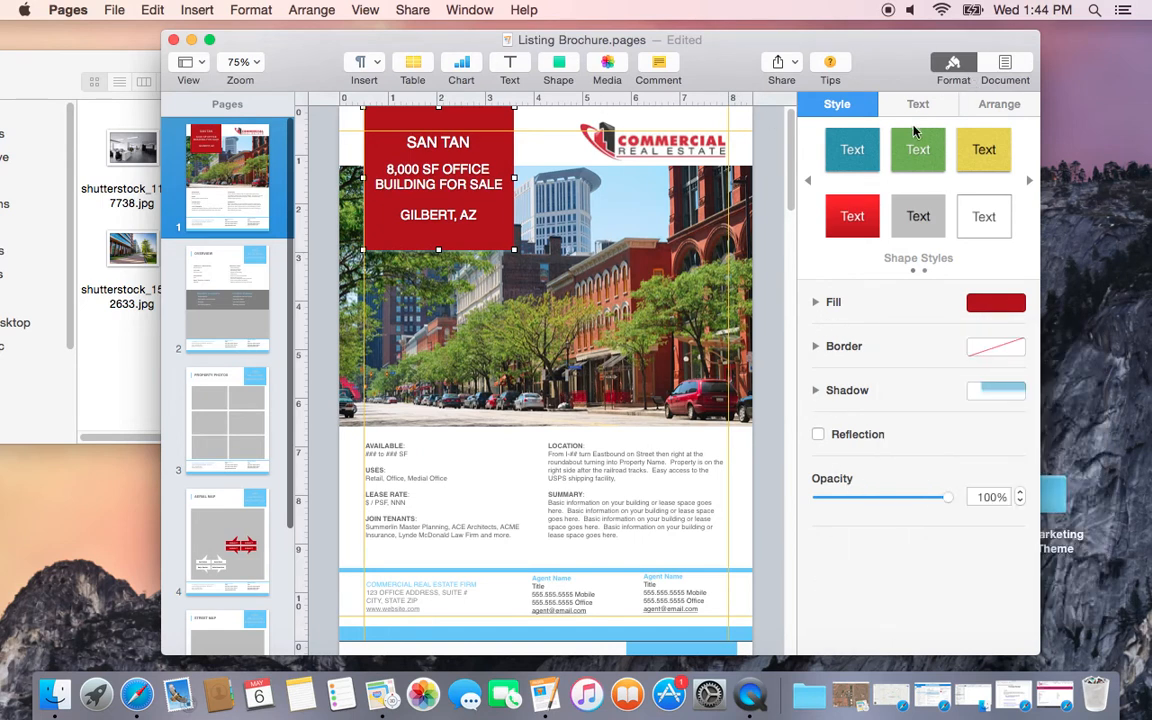
# Fill the thin line above the cover's contact details and the bar below them with the same dark red
pyautogui.click(483, 574)
pyautogui.click(980, 303)
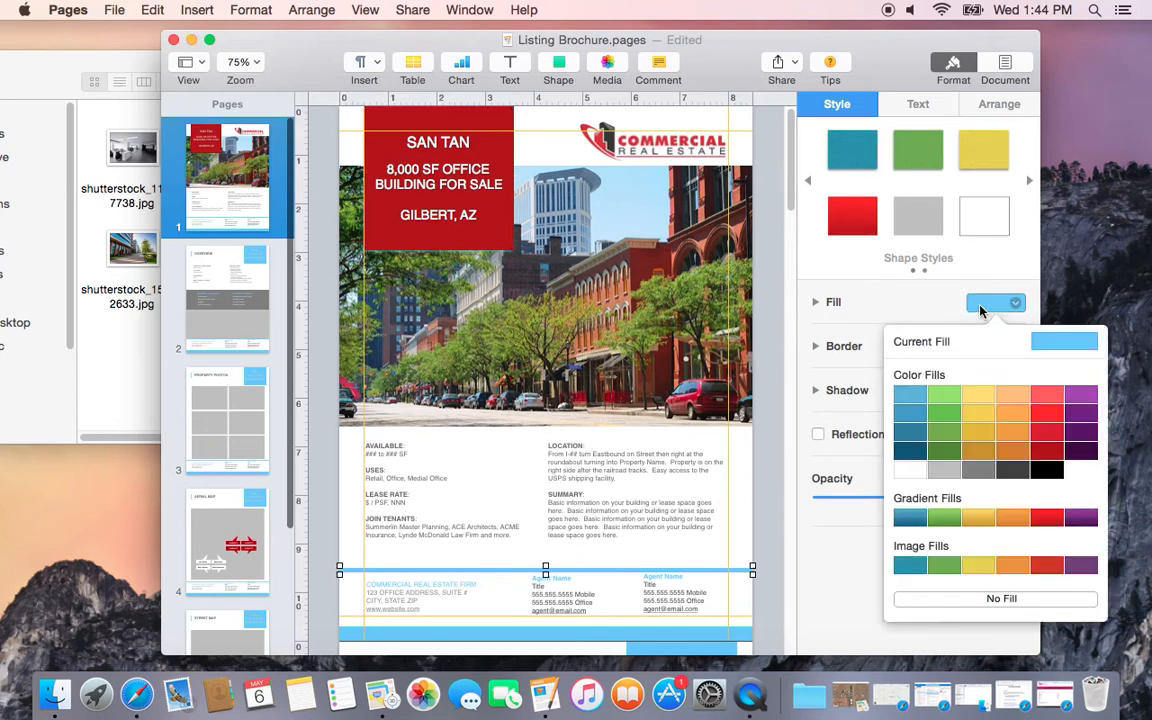
pyautogui.click(1044, 458)
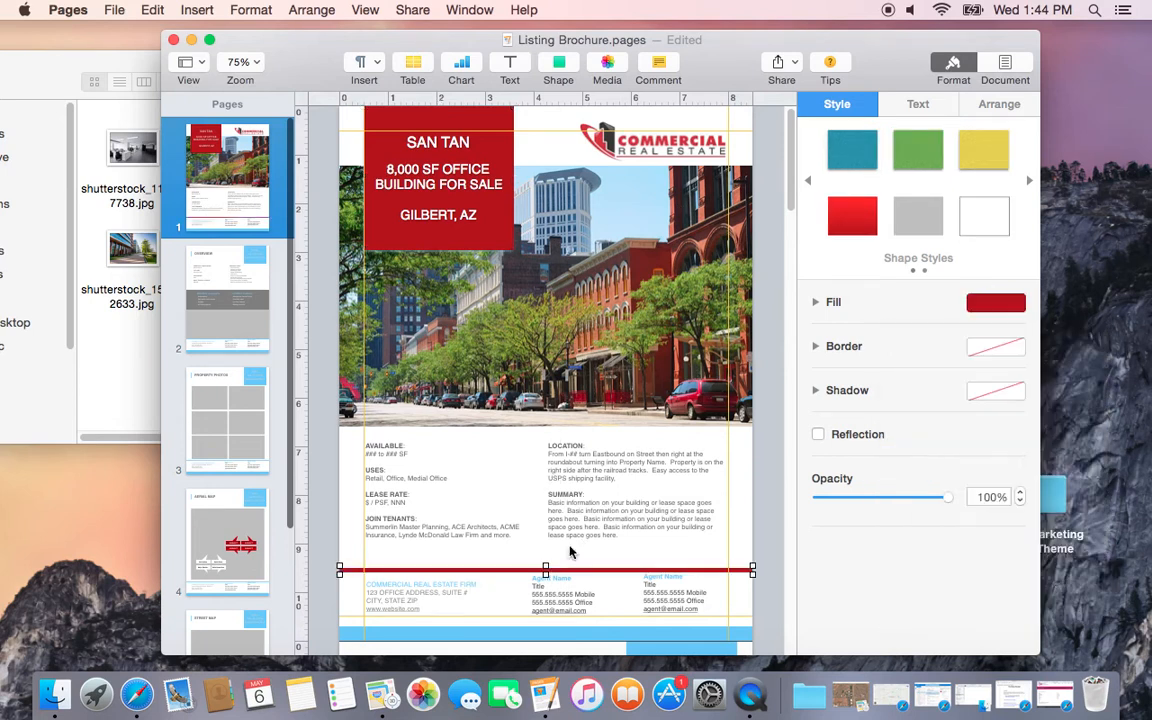
pyautogui.click(578, 634)
pyautogui.click(993, 304)
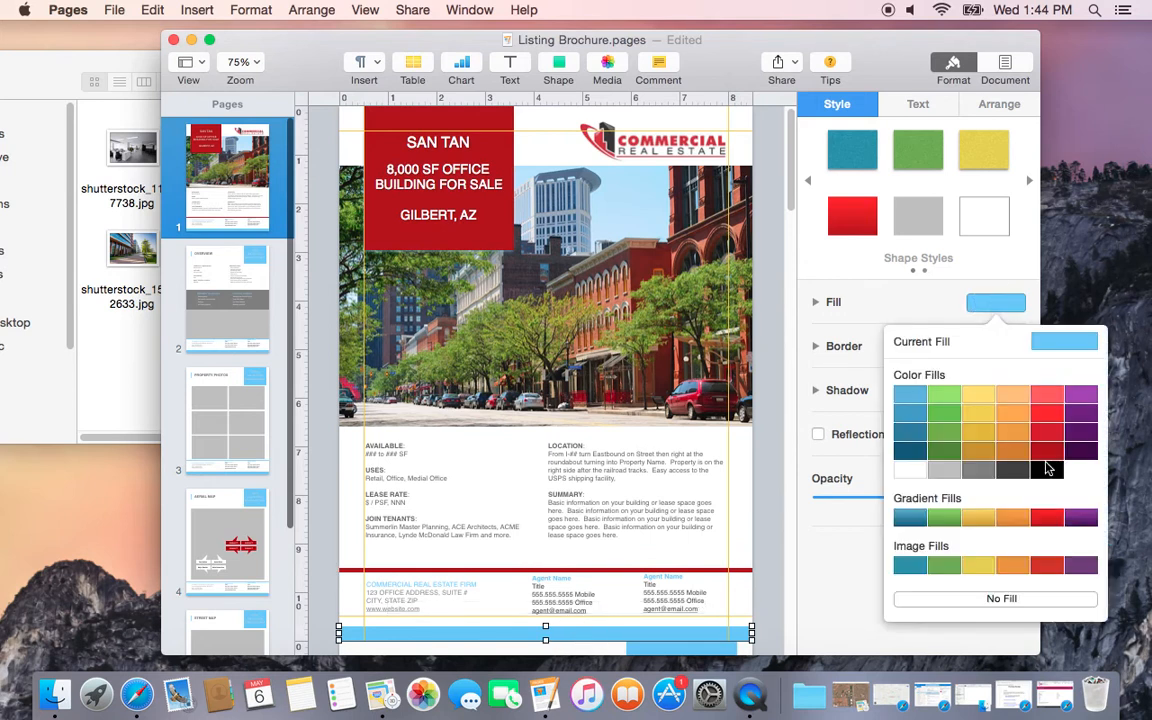
pyautogui.click(1046, 451)
pyautogui.click(758, 497)
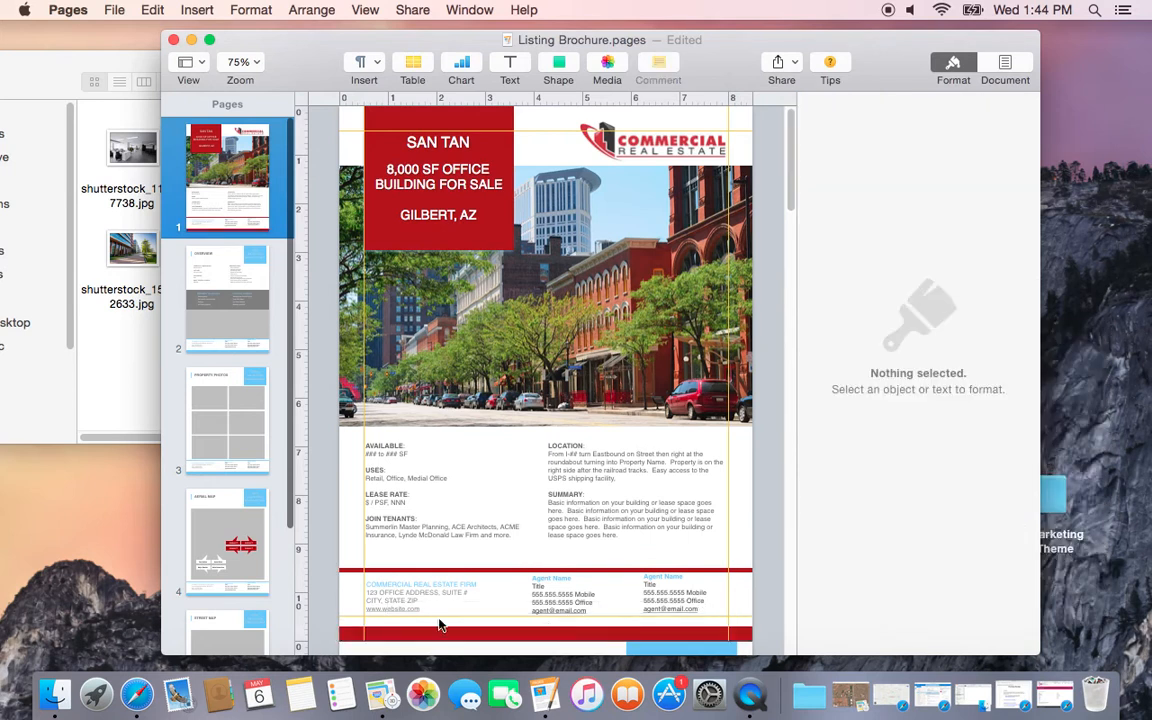
# Recolour the COMMERCIAL REAL ESTATE FIRM line in the cover's footer with the red sampled from the logo
pyautogui.click(380, 608)
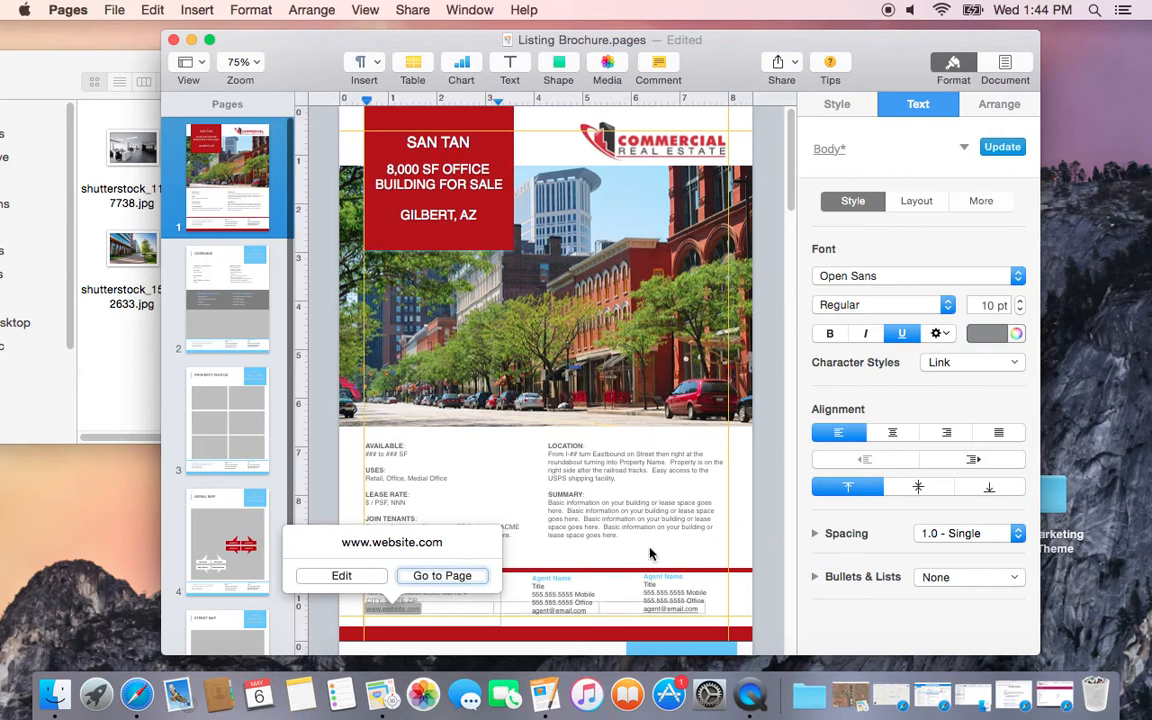
pyautogui.click(771, 471)
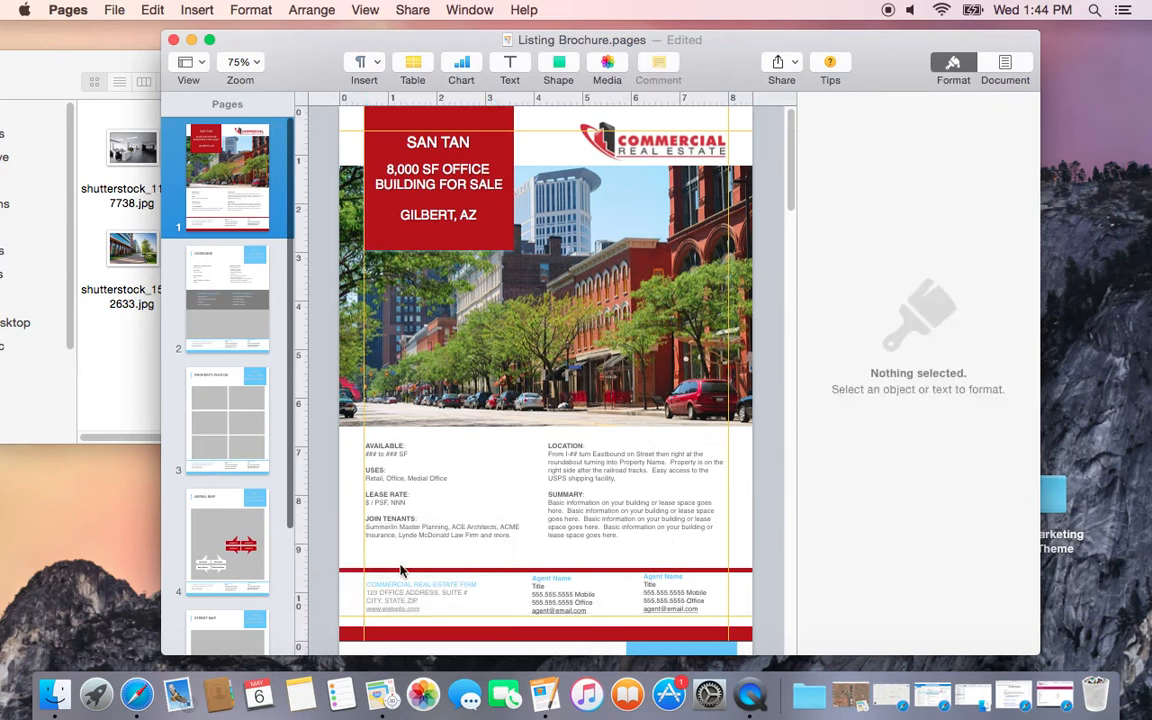
pyautogui.click(395, 598)
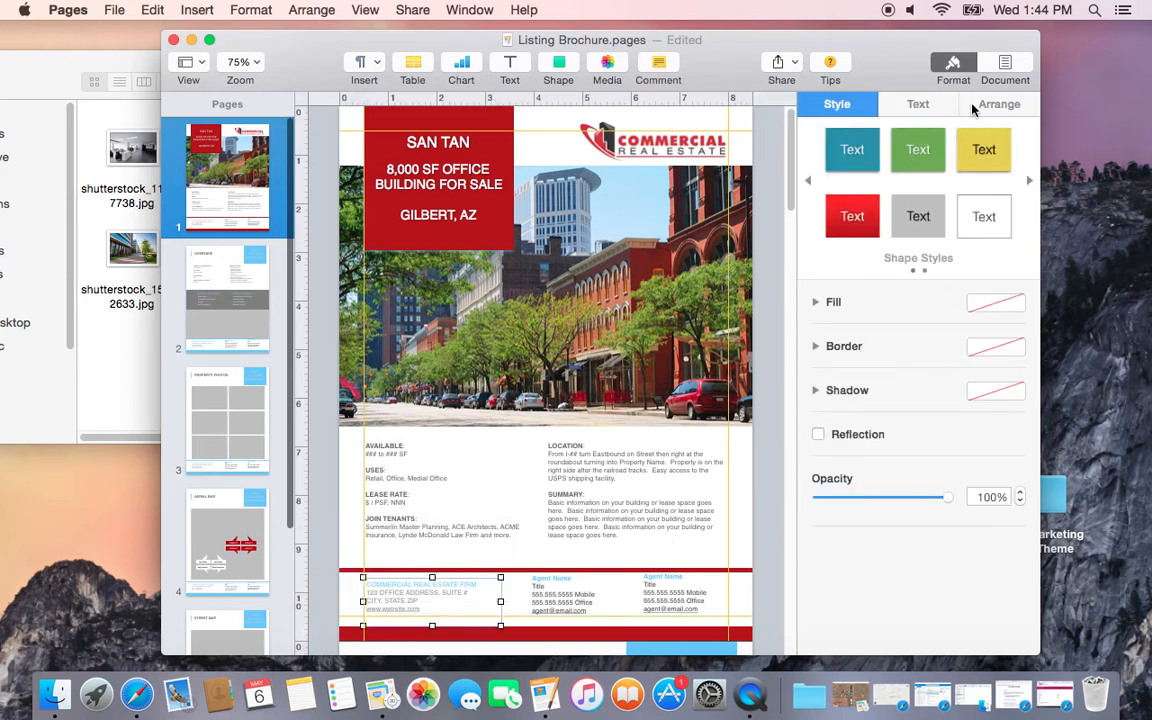
pyautogui.click(918, 104)
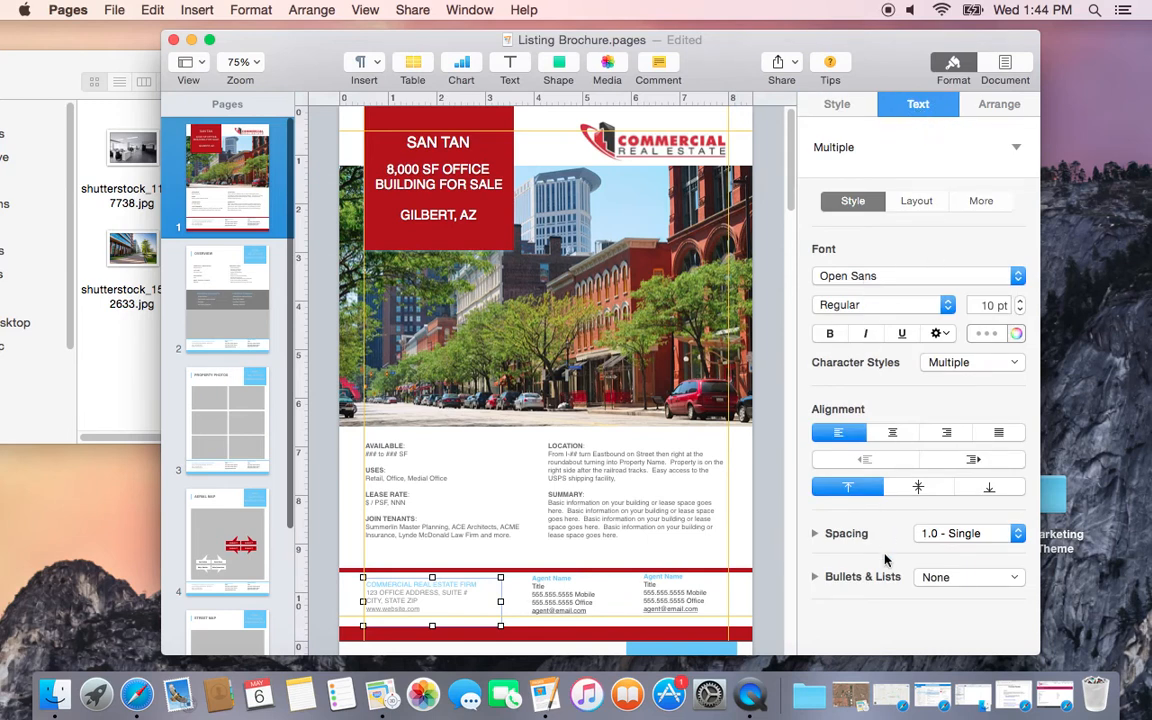
pyautogui.click(440, 588)
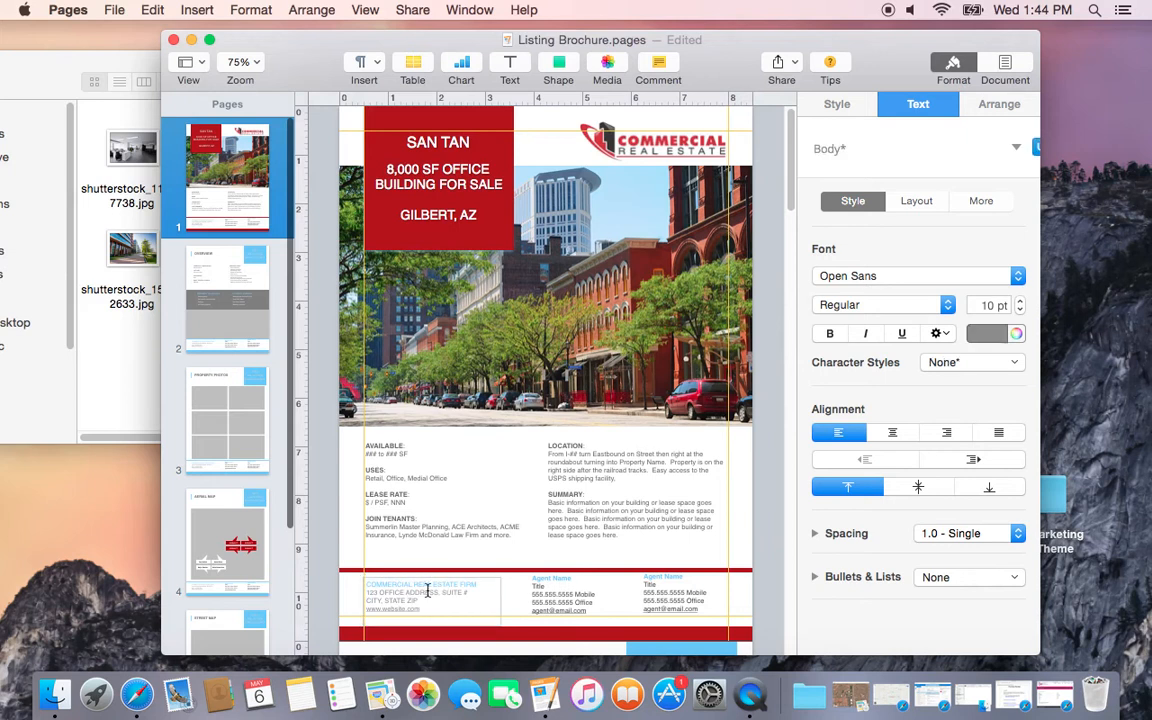
pyautogui.tripleClick(440, 588)
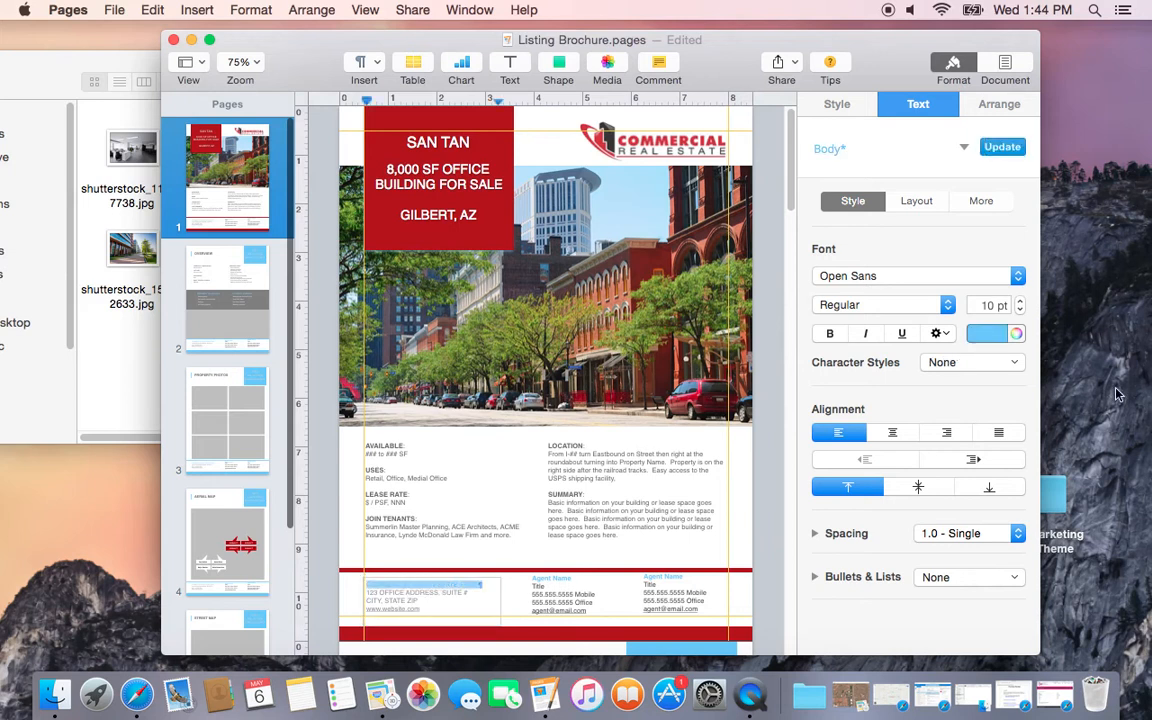
pyautogui.click(996, 334)
pyautogui.click(1005, 334)
pyautogui.click(1018, 338)
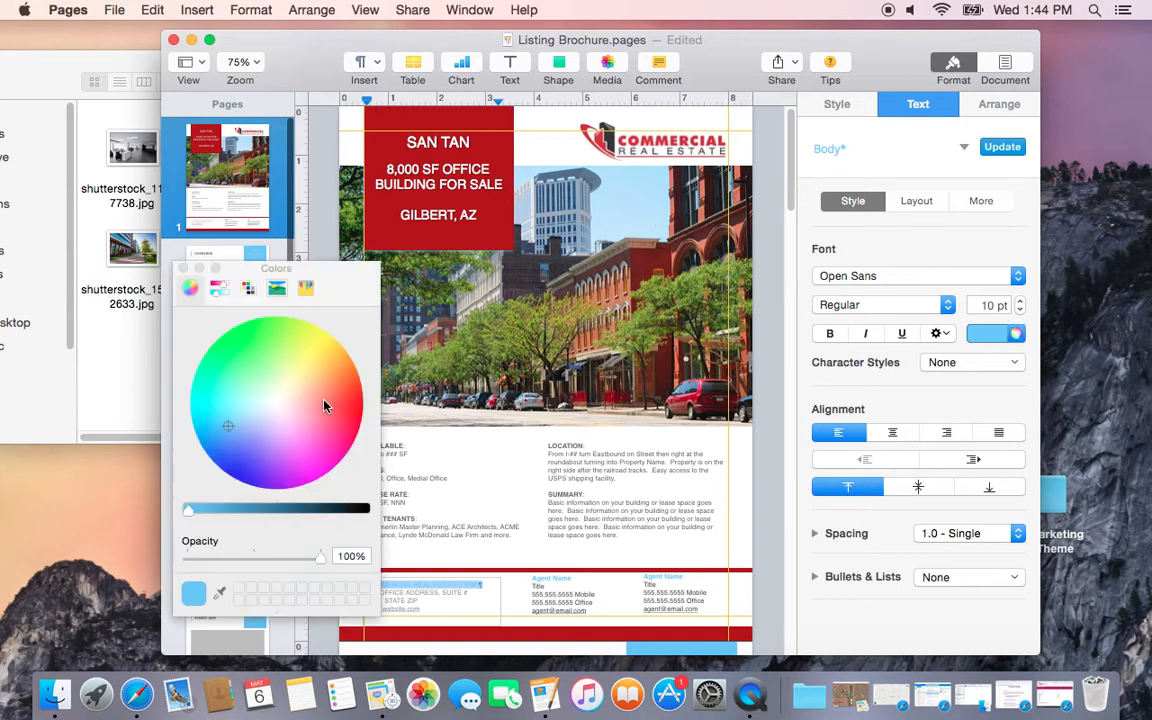
pyautogui.click(220, 594)
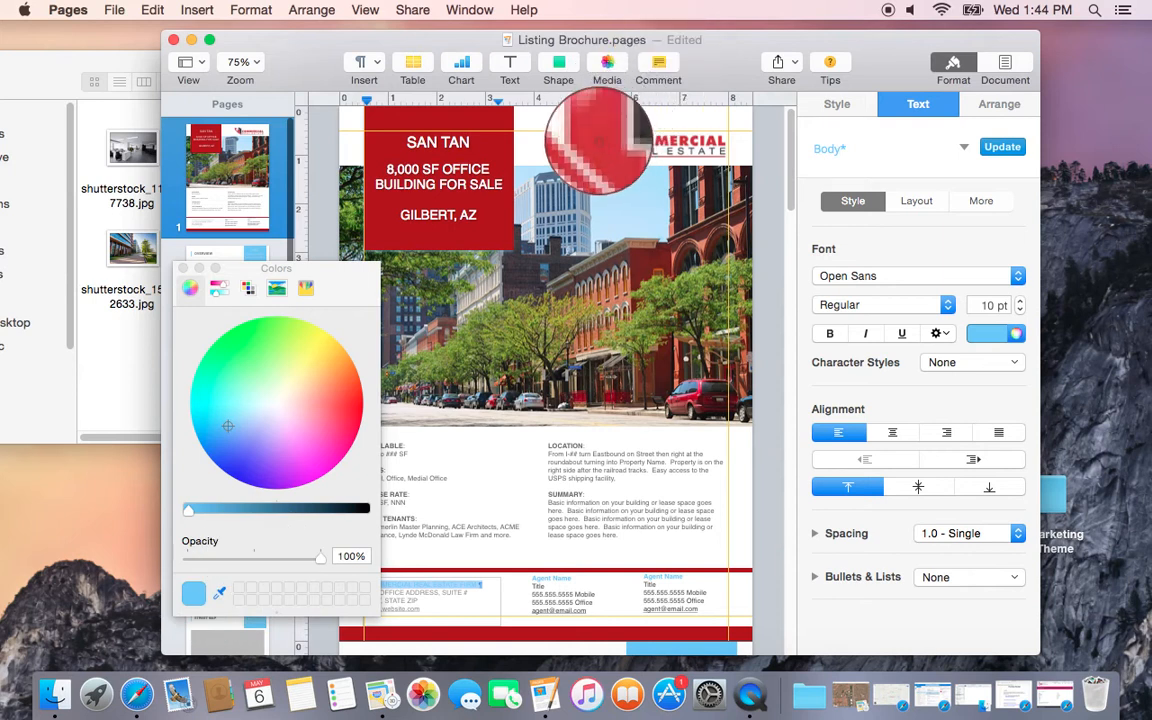
pyautogui.click(598, 140)
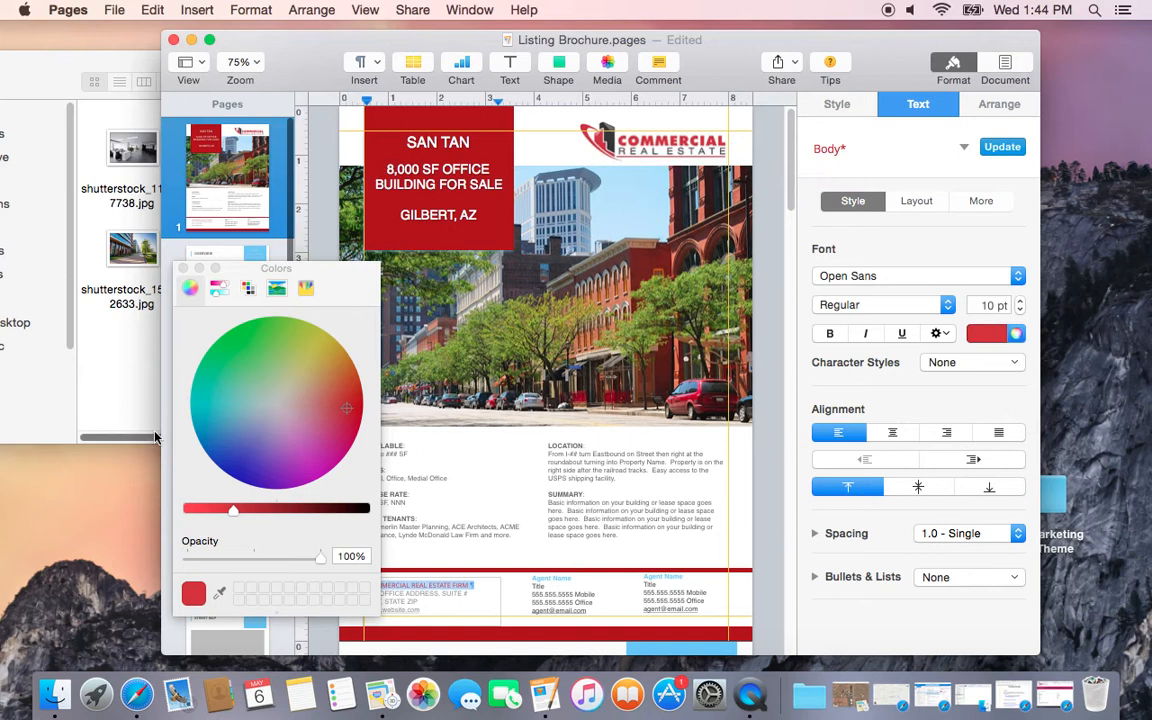
# Recolour the first Agent Name line in the cover's footer with a red sampled from the company logo
pyautogui.click(199, 268)
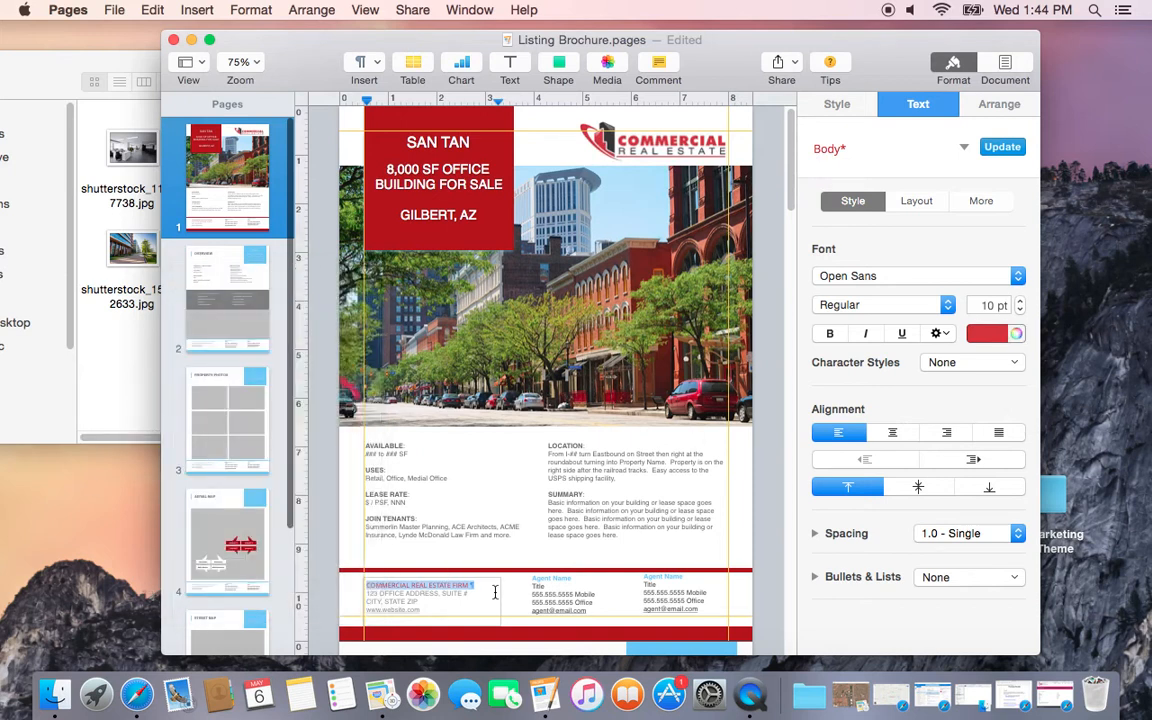
pyautogui.click(542, 578)
pyautogui.doubleClick(565, 578)
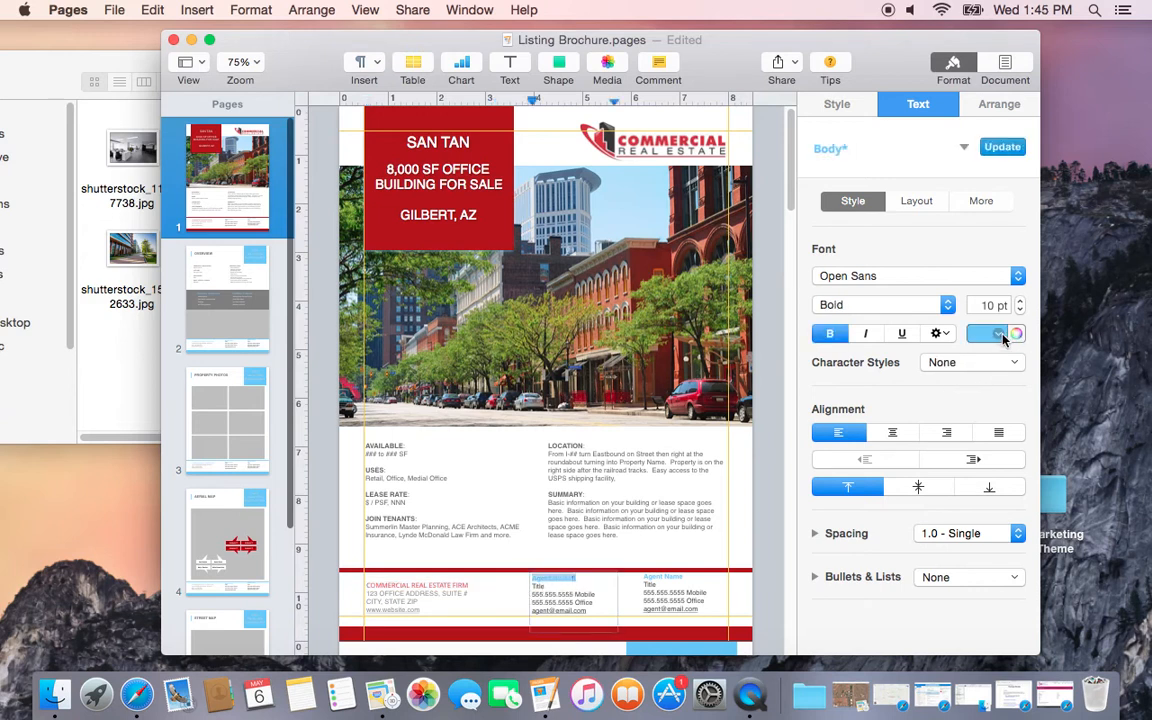
pyautogui.click(1003, 338)
pyautogui.click(1019, 336)
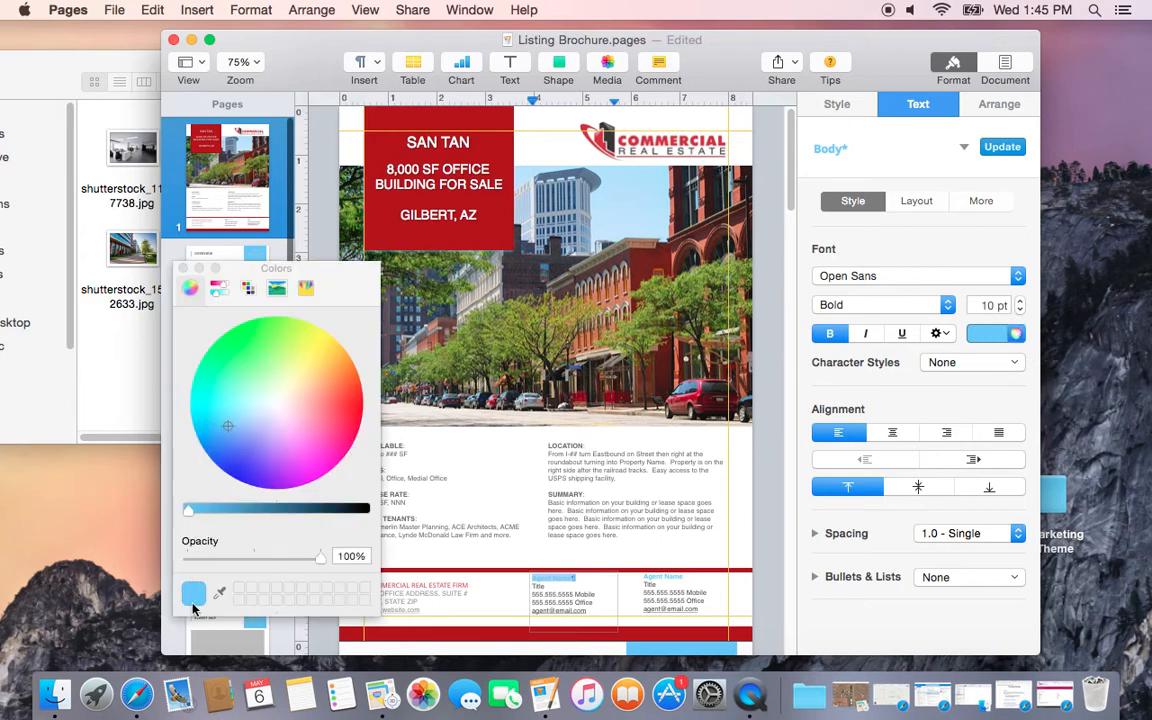
pyautogui.click(245, 290)
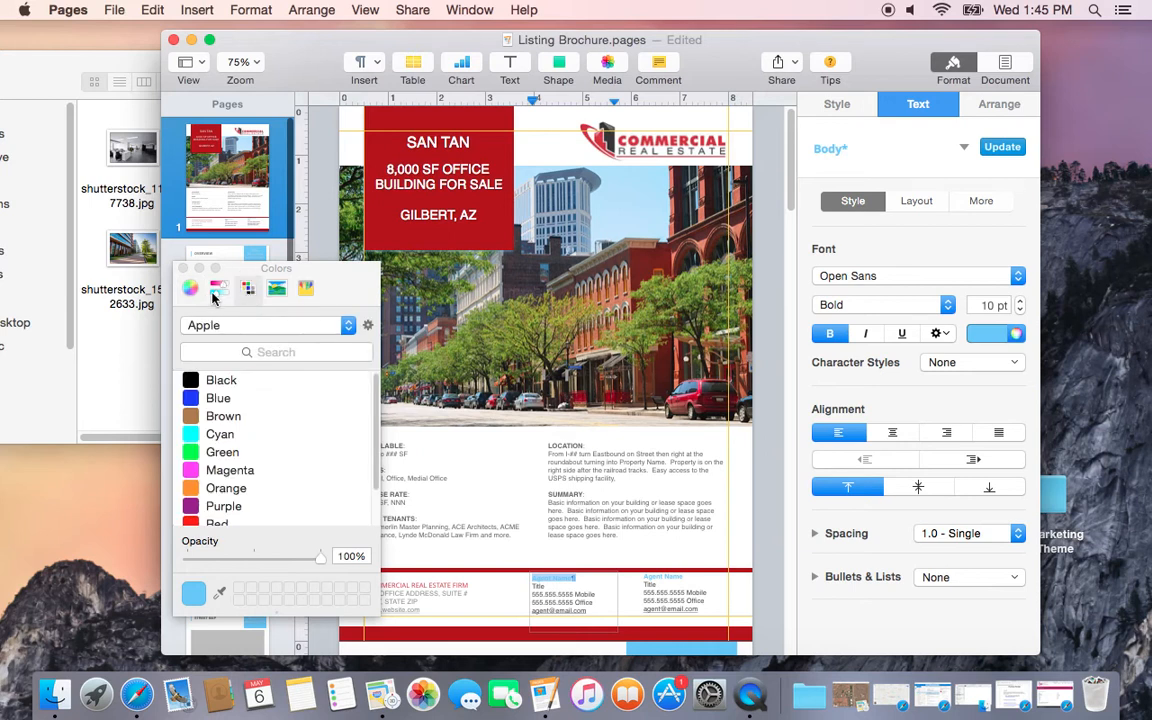
pyautogui.click(218, 289)
pyautogui.click(274, 289)
pyautogui.click(305, 289)
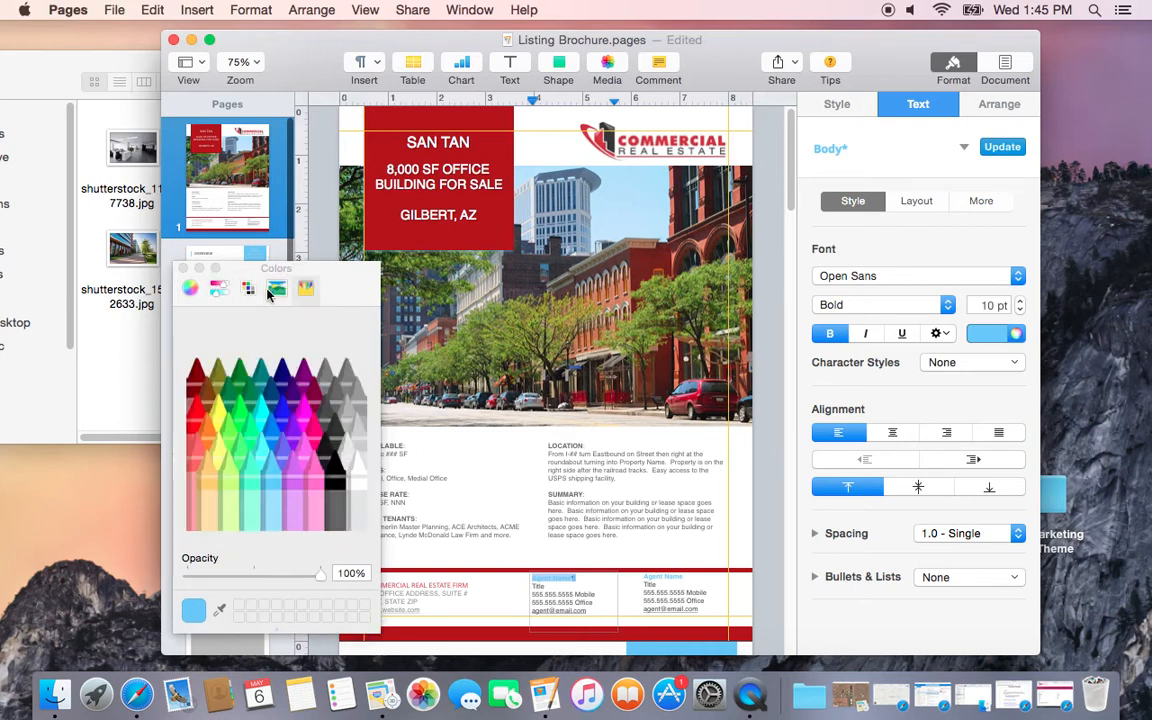
pyautogui.click(192, 289)
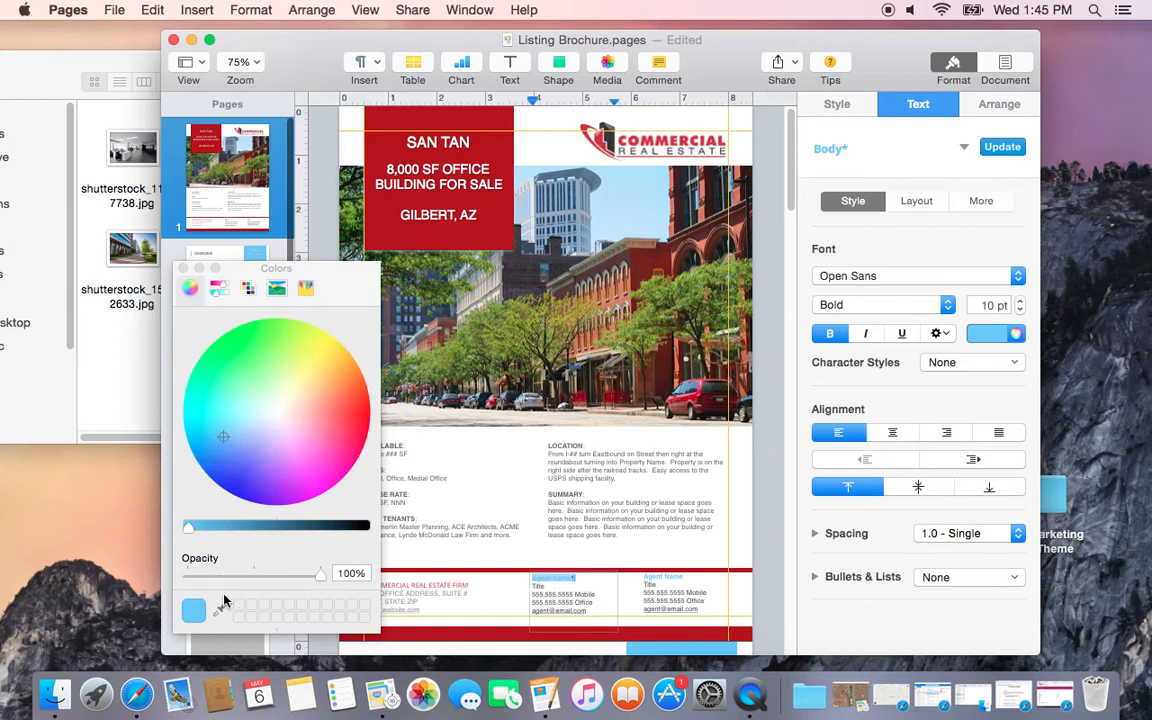
pyautogui.click(219, 609)
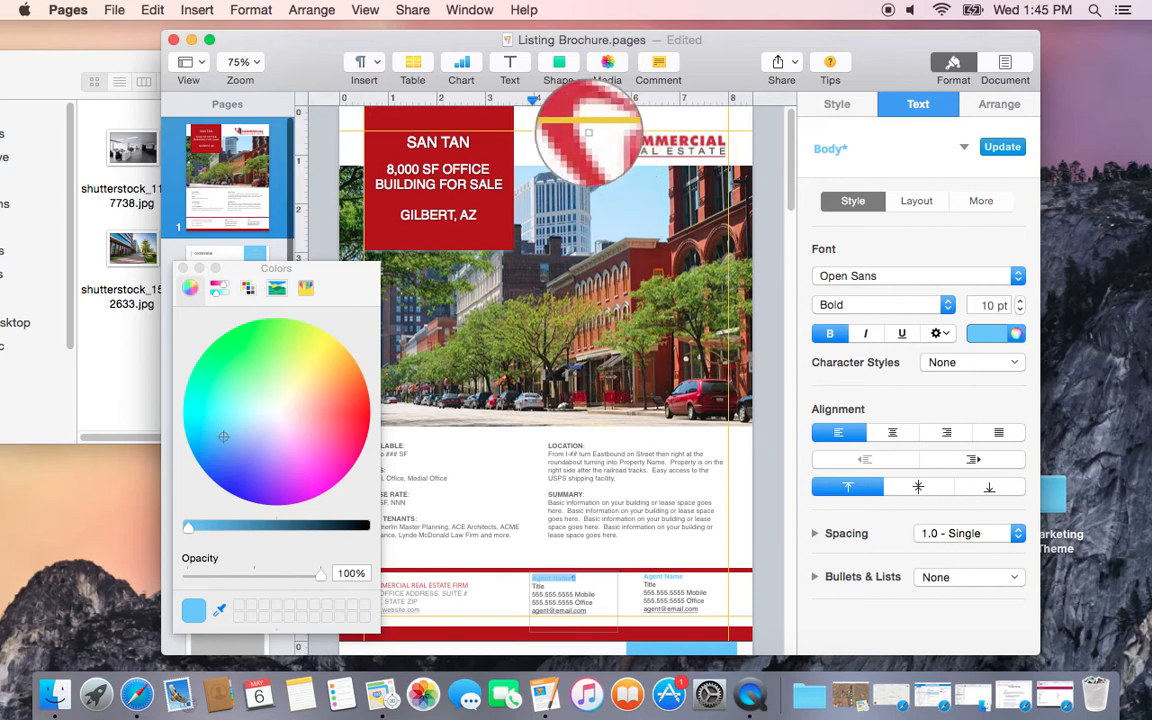
pyautogui.click(585, 130)
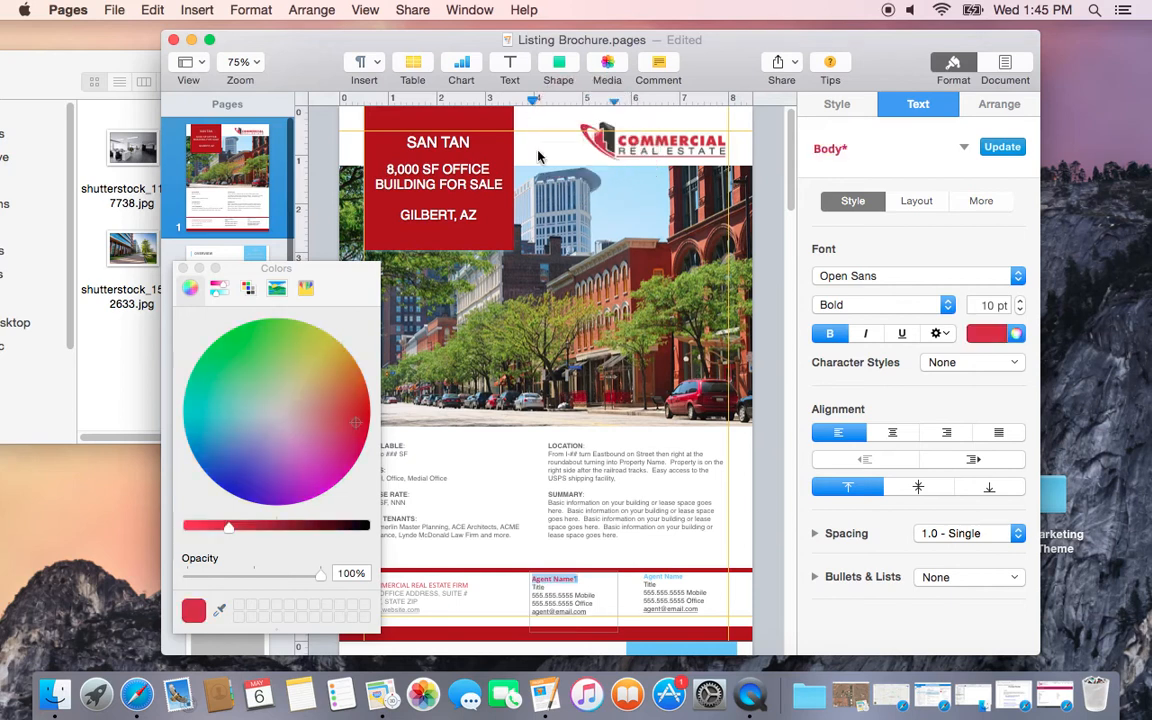
pyautogui.moveTo(193, 609); pyautogui.dragTo(240, 610)
pyautogui.click(182, 268)
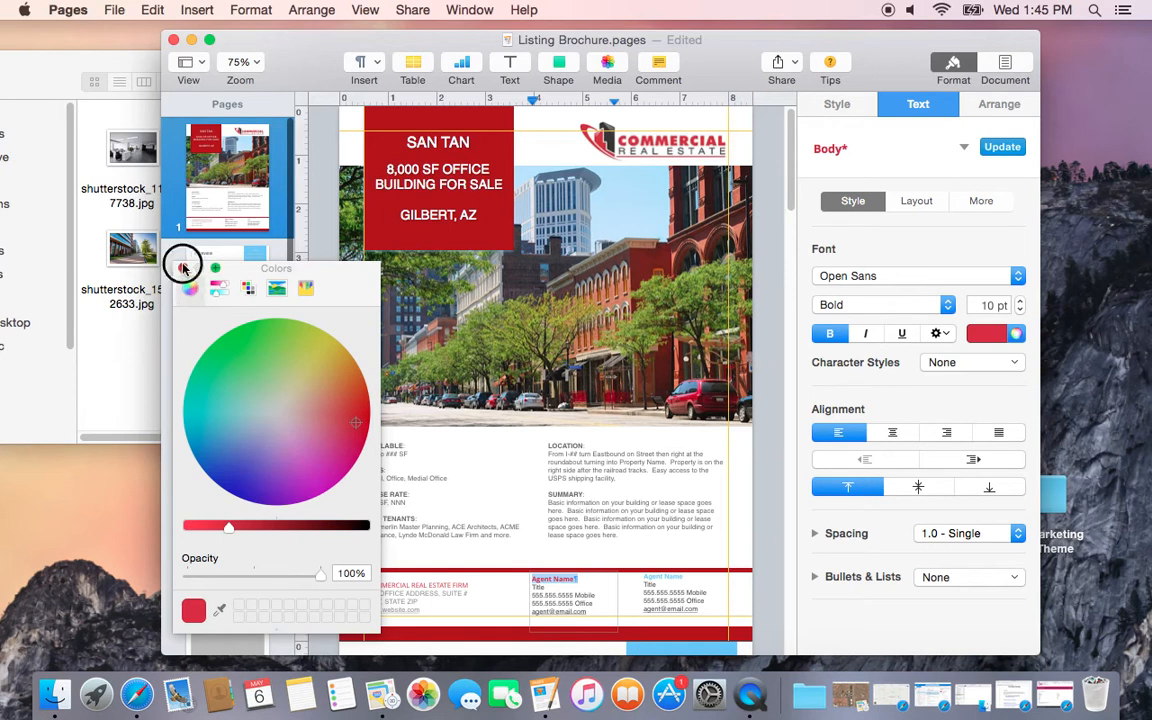
# Recolour the second Agent Name line in the cover's footer with the darkest red of the preset colours
pyautogui.doubleClick(671, 576)
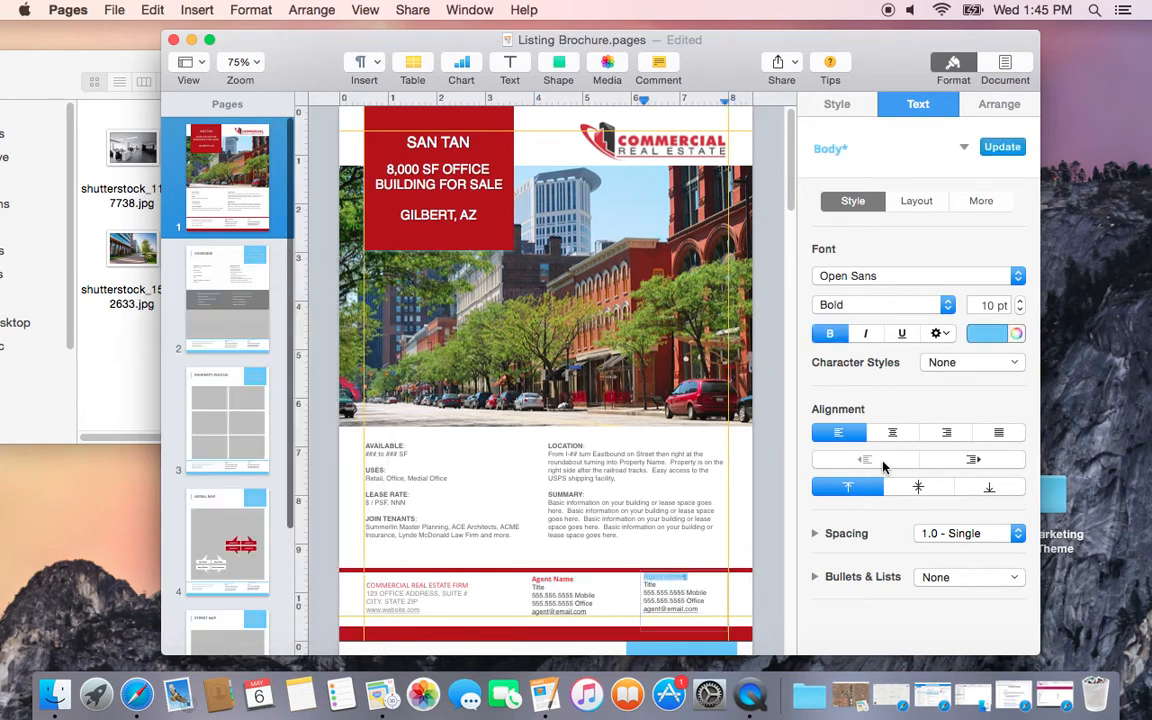
pyautogui.click(988, 333)
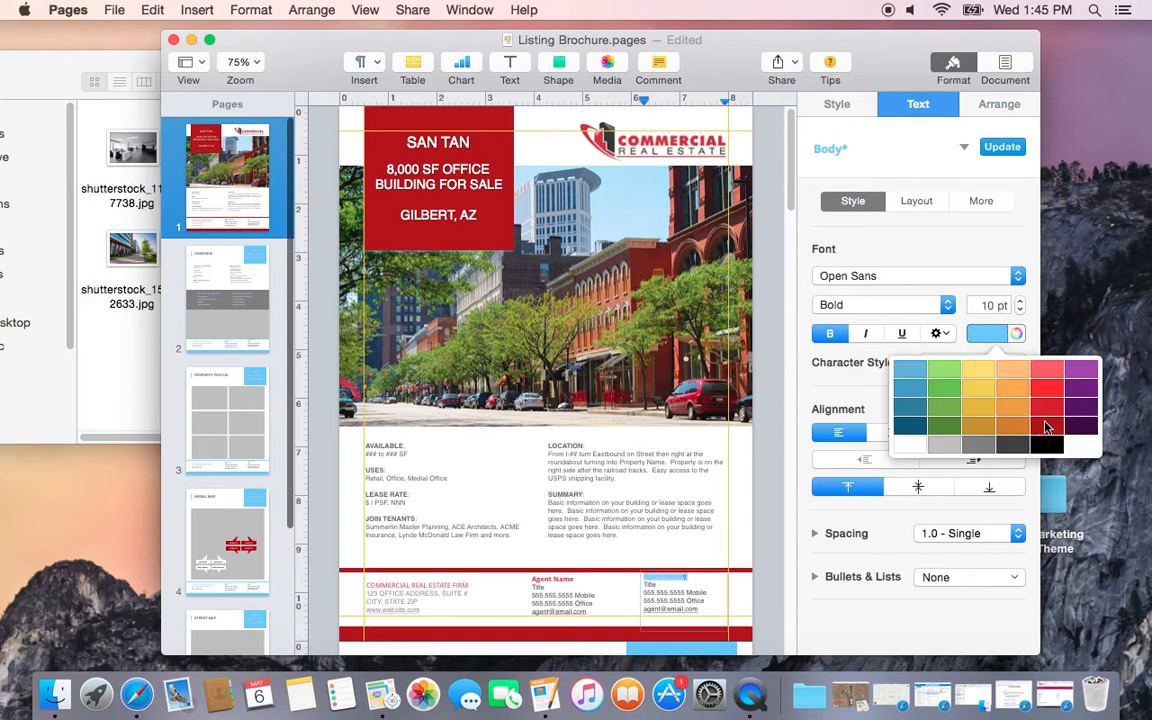
pyautogui.click(1046, 428)
# Make the COMMERCIAL REAL ESTATE FIRM line in the cover's footer bold
pyautogui.click(436, 597)
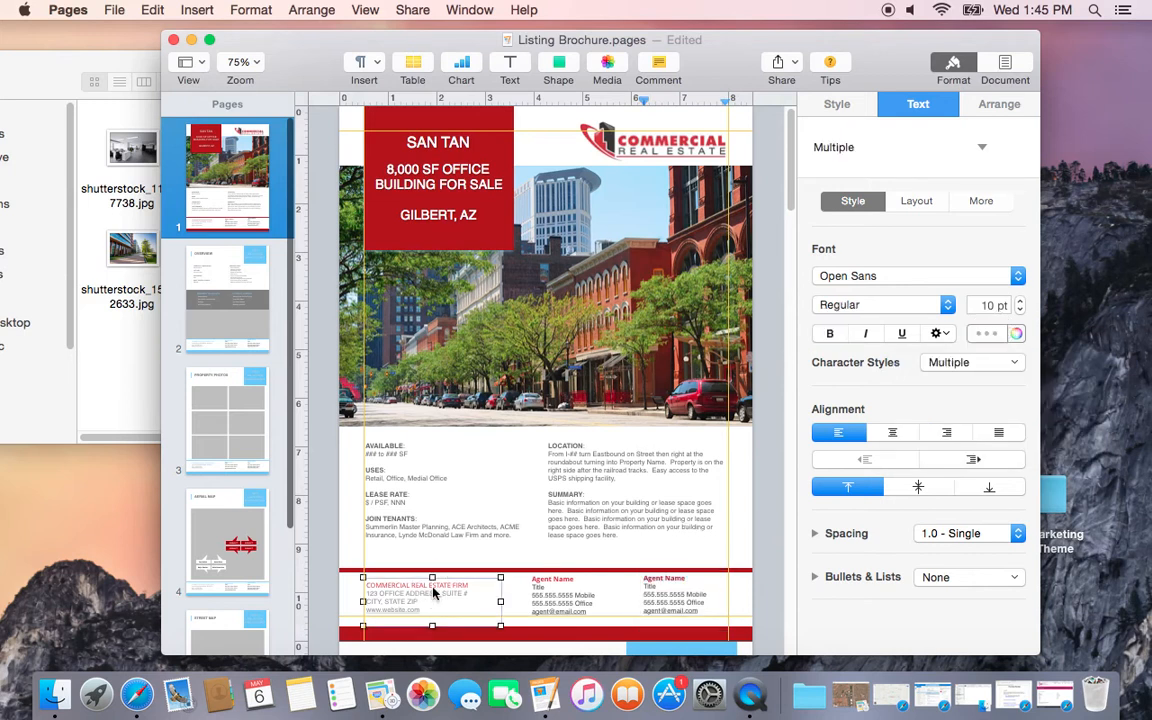
pyautogui.rightClick(432, 590)
pyautogui.press('Escape')
pyautogui.rightClick(413, 587)
pyautogui.click(411, 580)
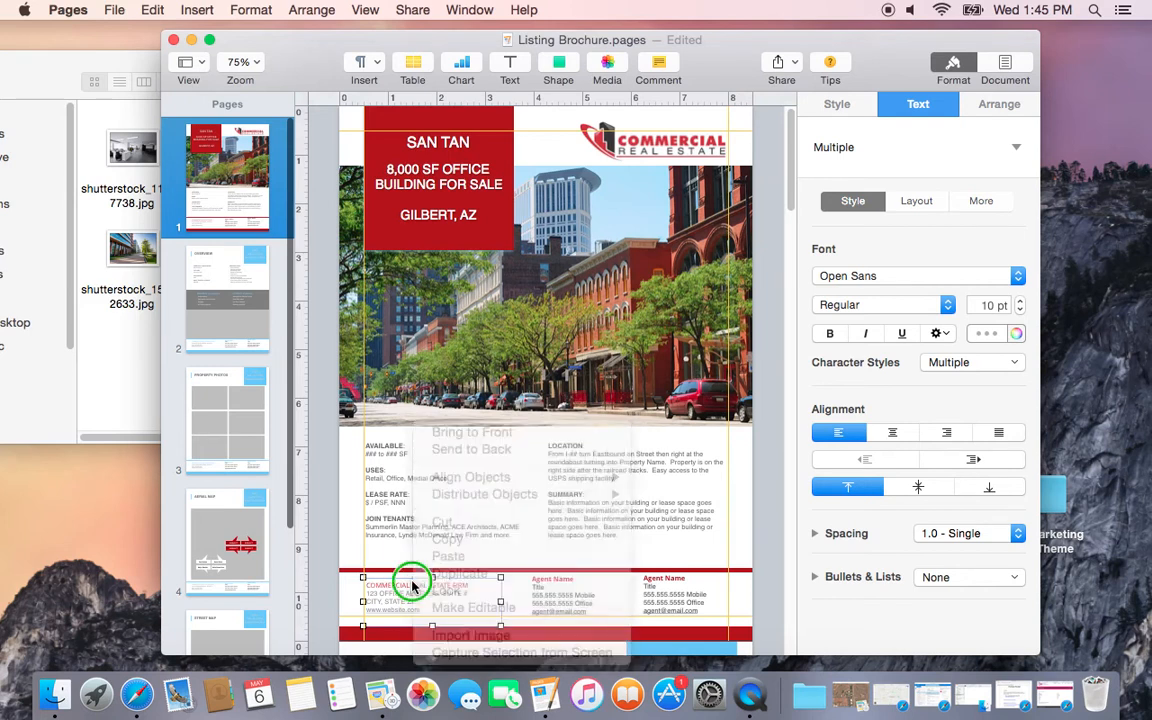
pyautogui.tripleClick(413, 584)
pyautogui.click(981, 340)
pyautogui.click(981, 340)
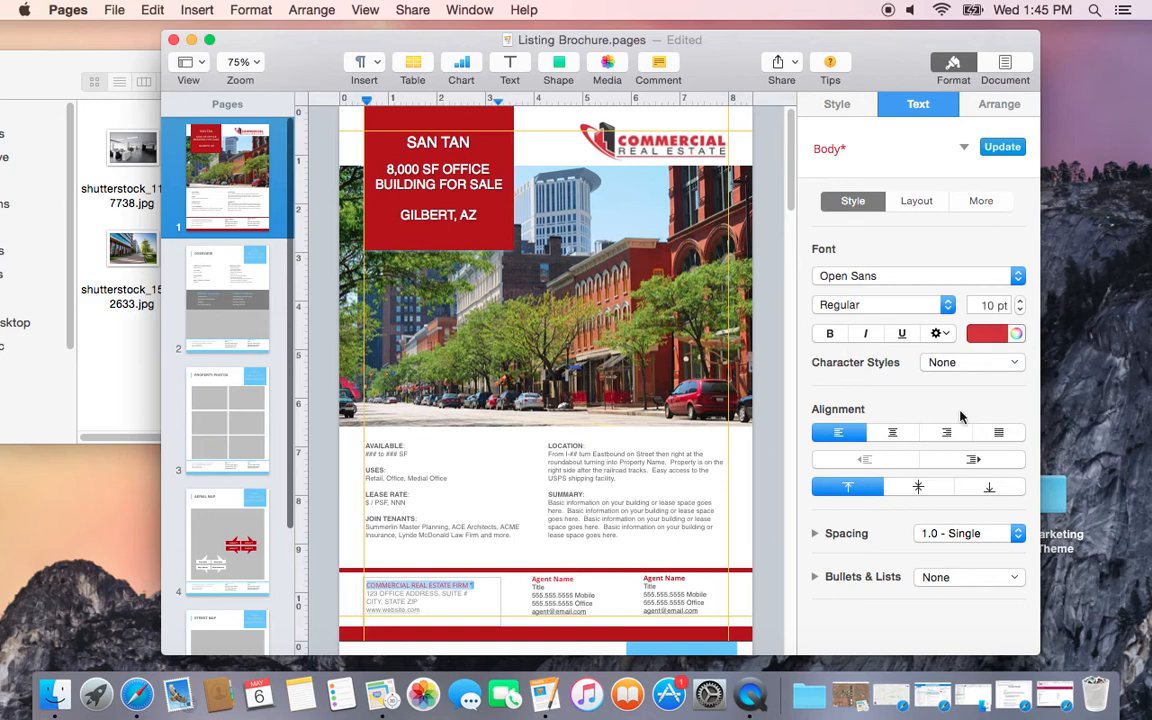
pyautogui.click(895, 314)
pyautogui.click(858, 331)
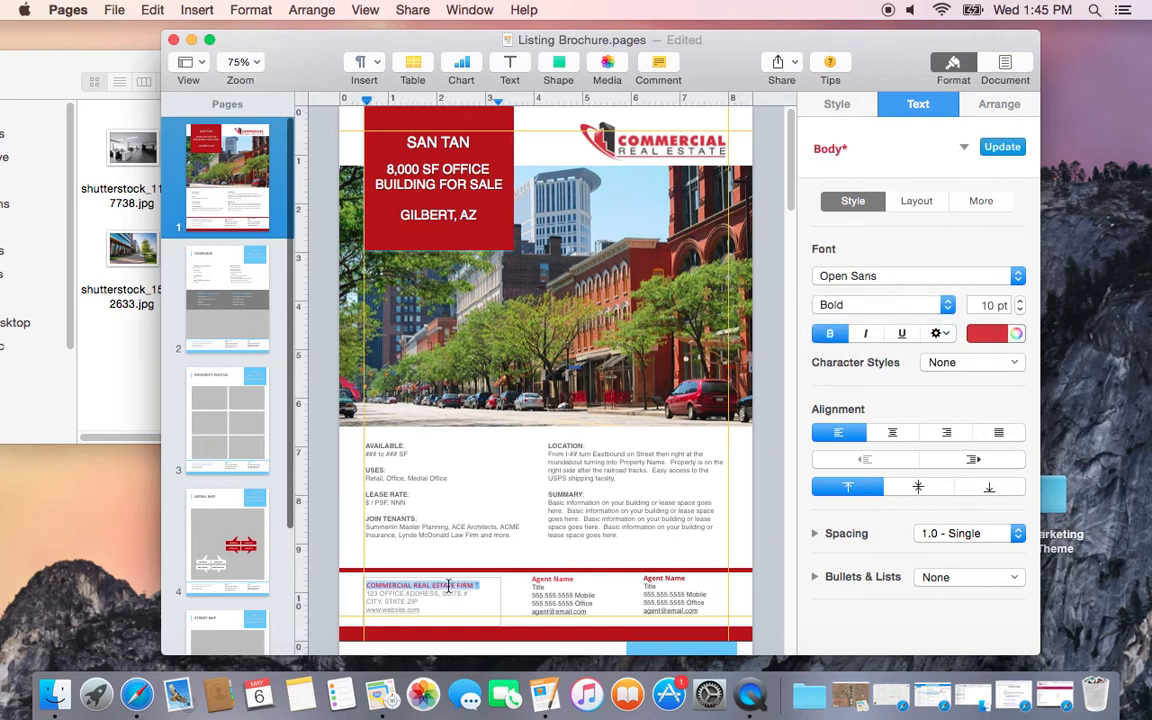
pyautogui.scroll(-1, 517, 572)
pyautogui.click(772, 424)
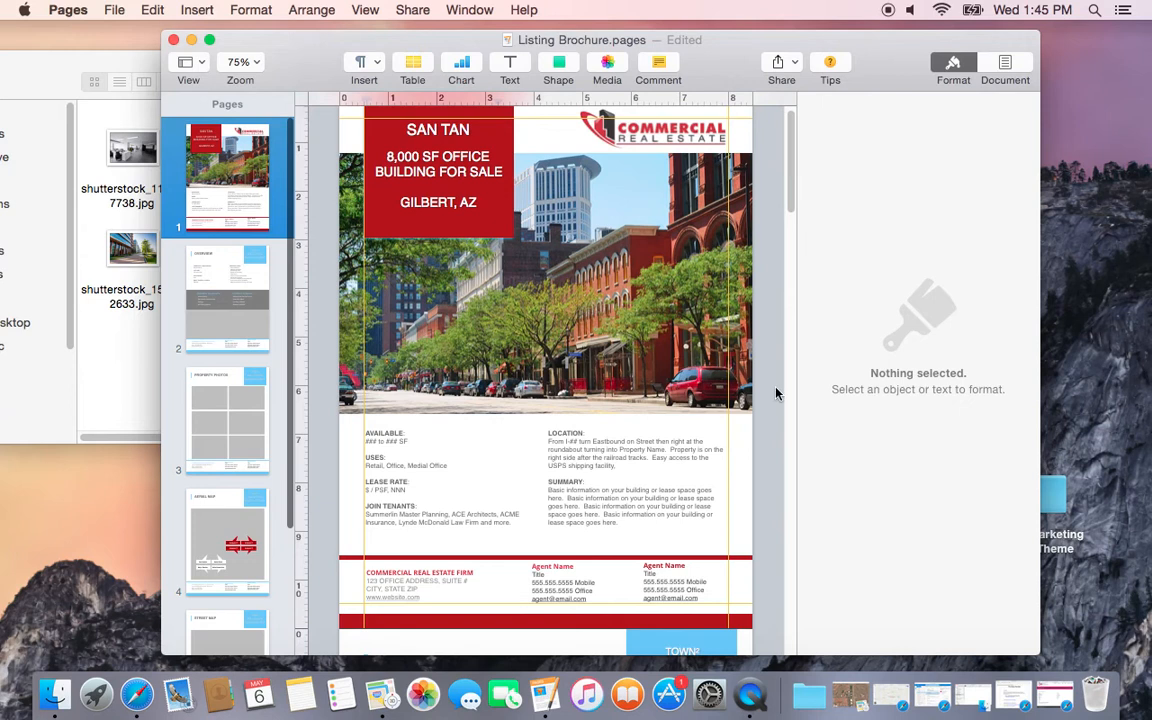
pyautogui.click(590, 509)
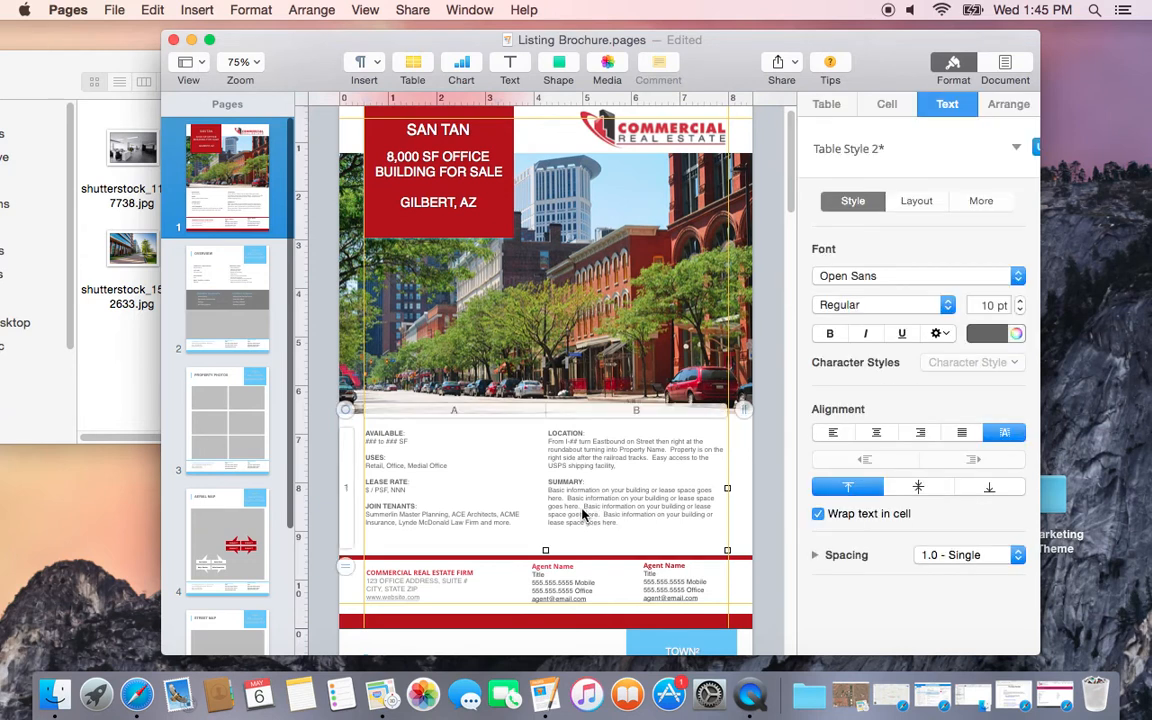
pyautogui.click(584, 510)
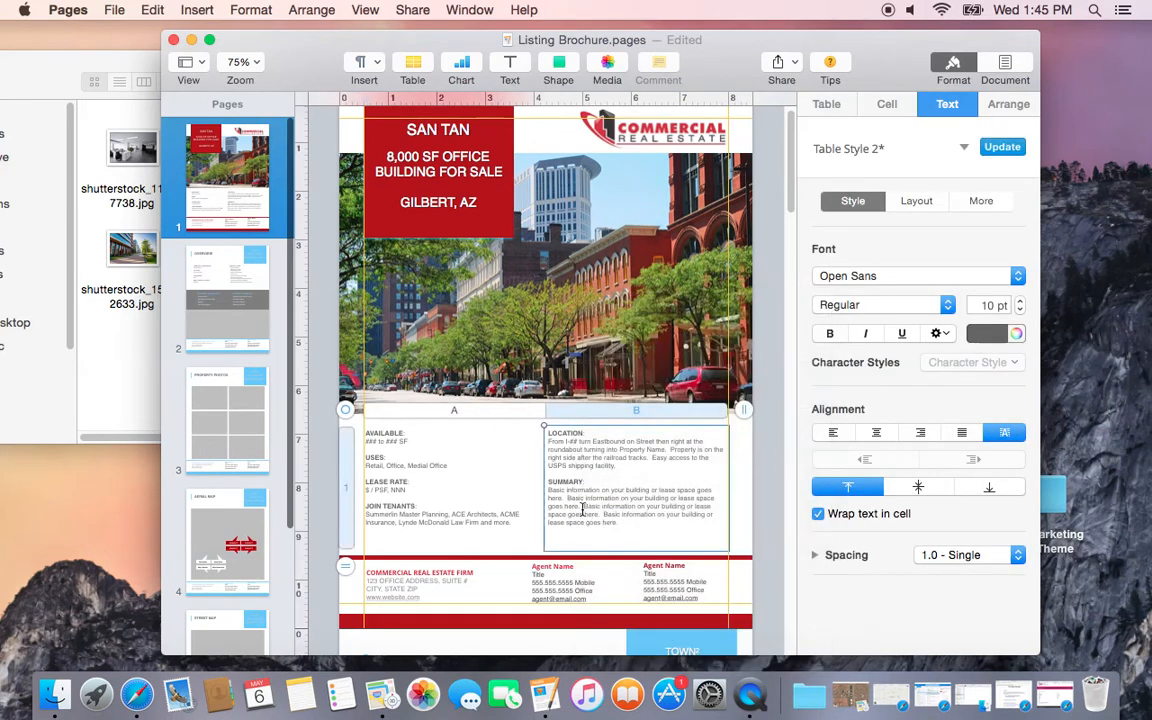
pyautogui.click(582, 509)
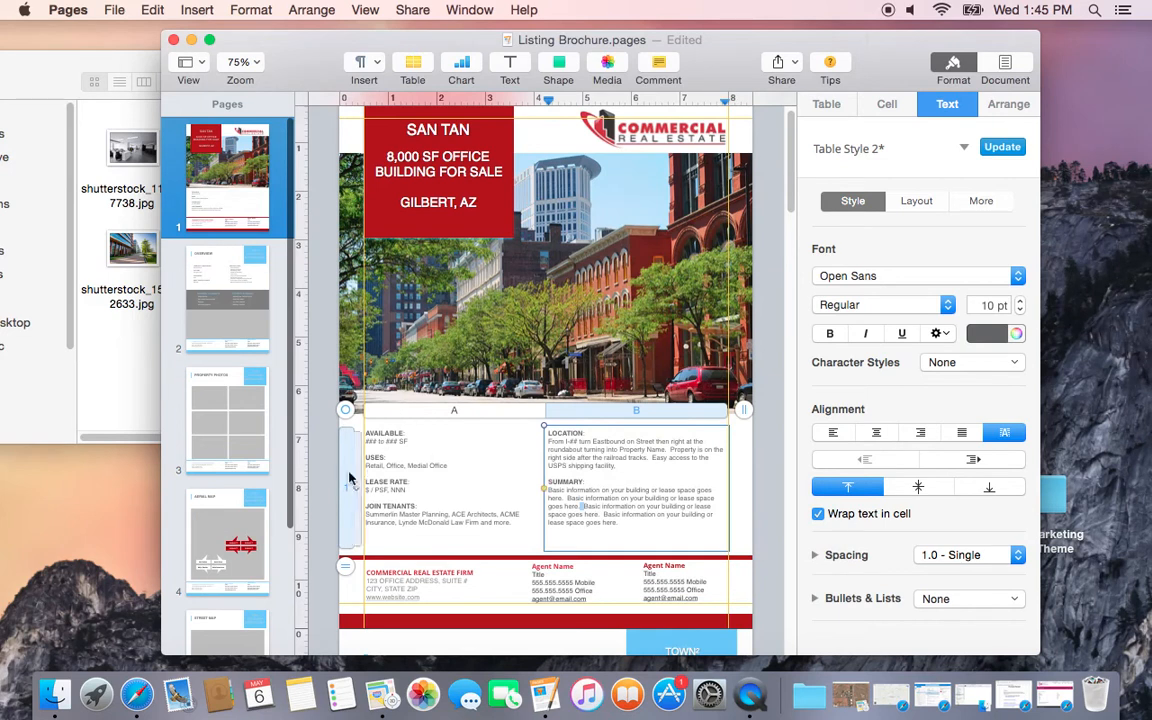
pyautogui.click(437, 470)
# Add shutterstock_151142633.jpg from the Graphics folder to the cover page and delete the original street photo
pyautogui.click(619, 264)
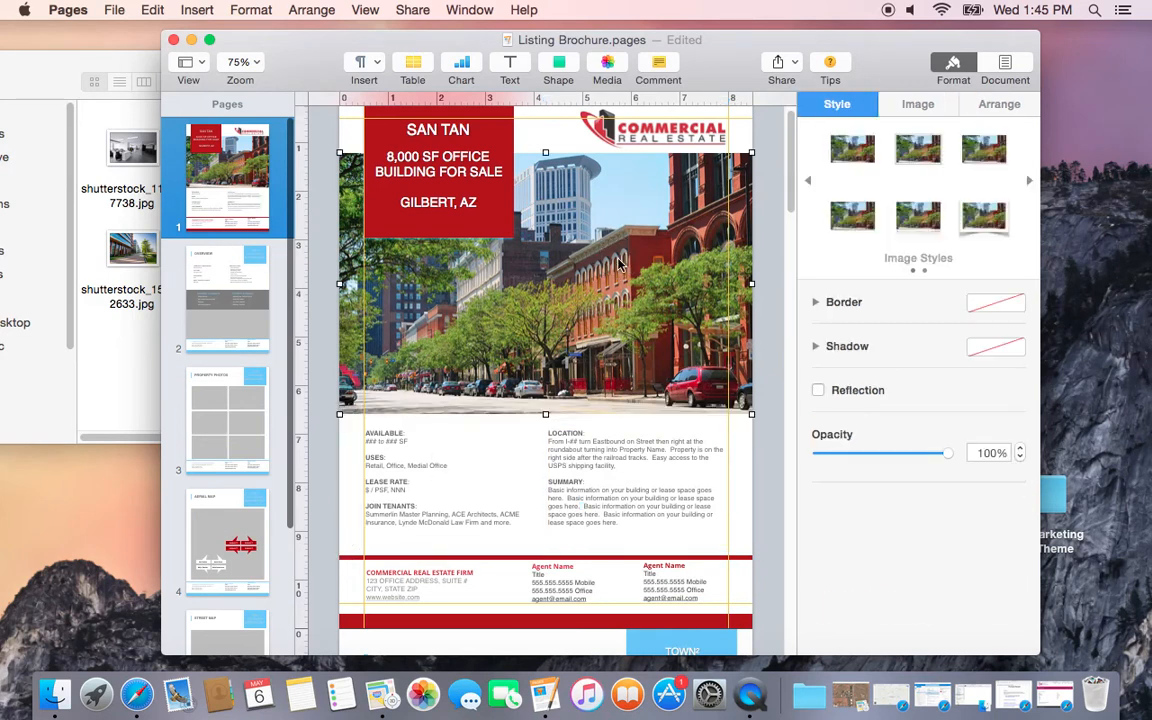
pyautogui.moveTo(305, 58); pyautogui.dragTo(393, 64)
pyautogui.click(167, 338)
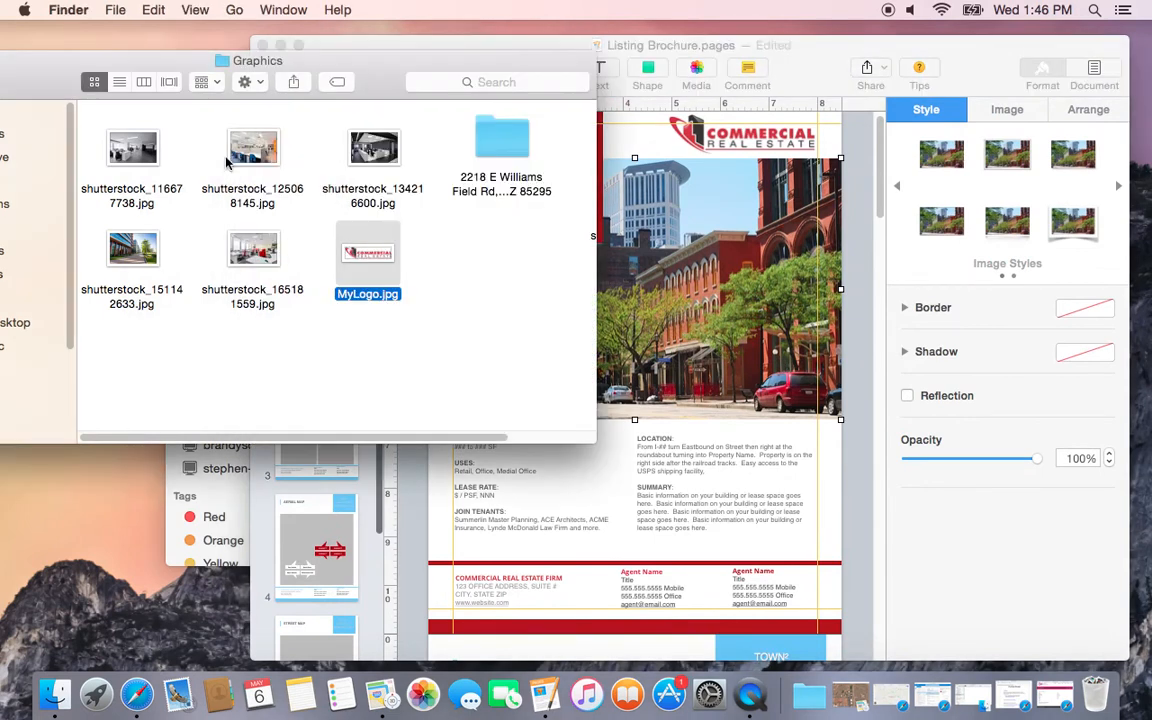
pyautogui.click(130, 250)
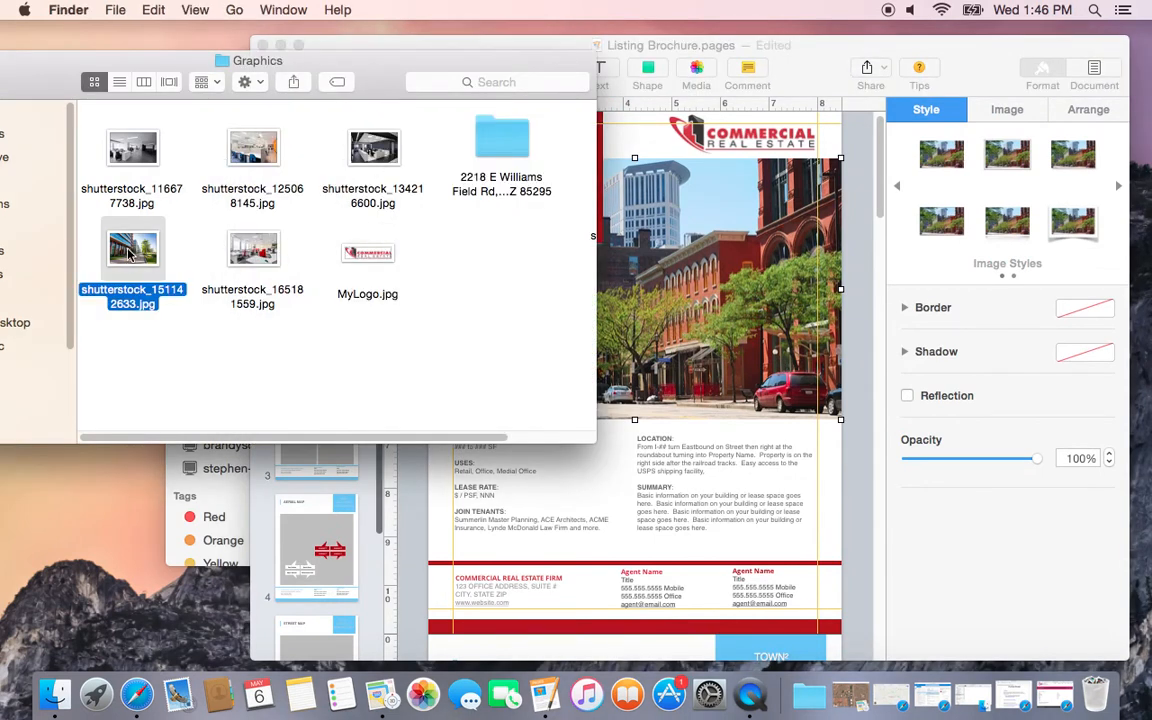
pyautogui.moveTo(128, 252); pyautogui.dragTo(637, 255)
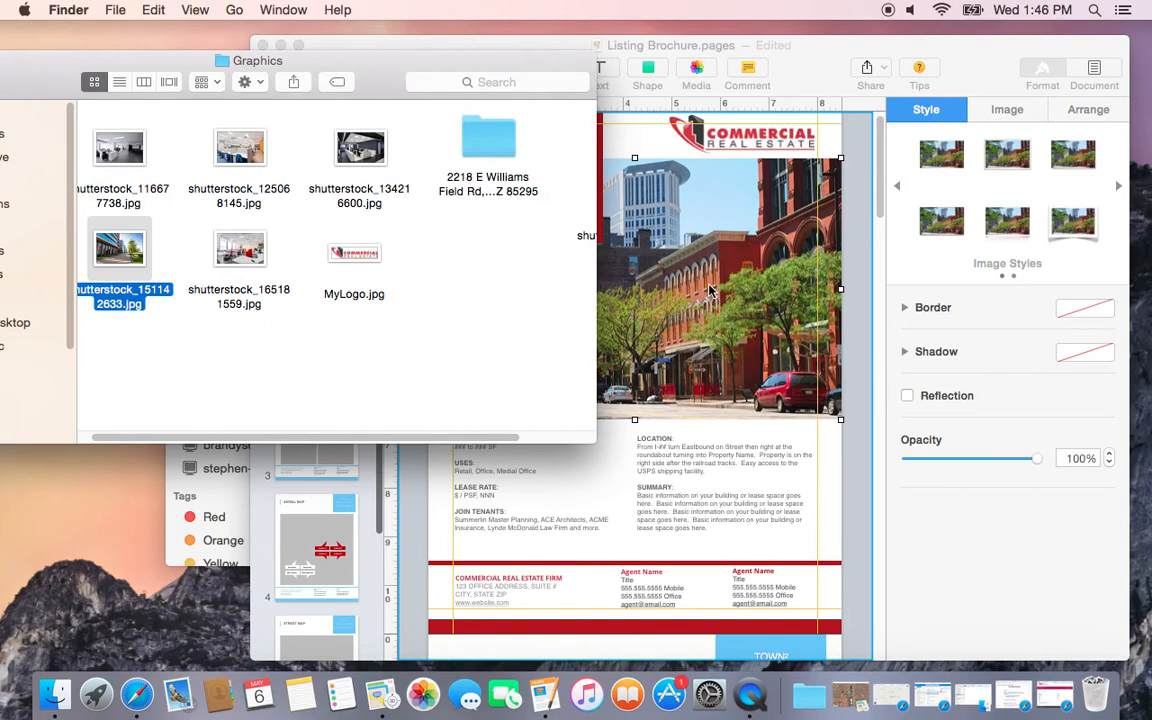
pyautogui.click(880, 206)
pyautogui.click(679, 168)
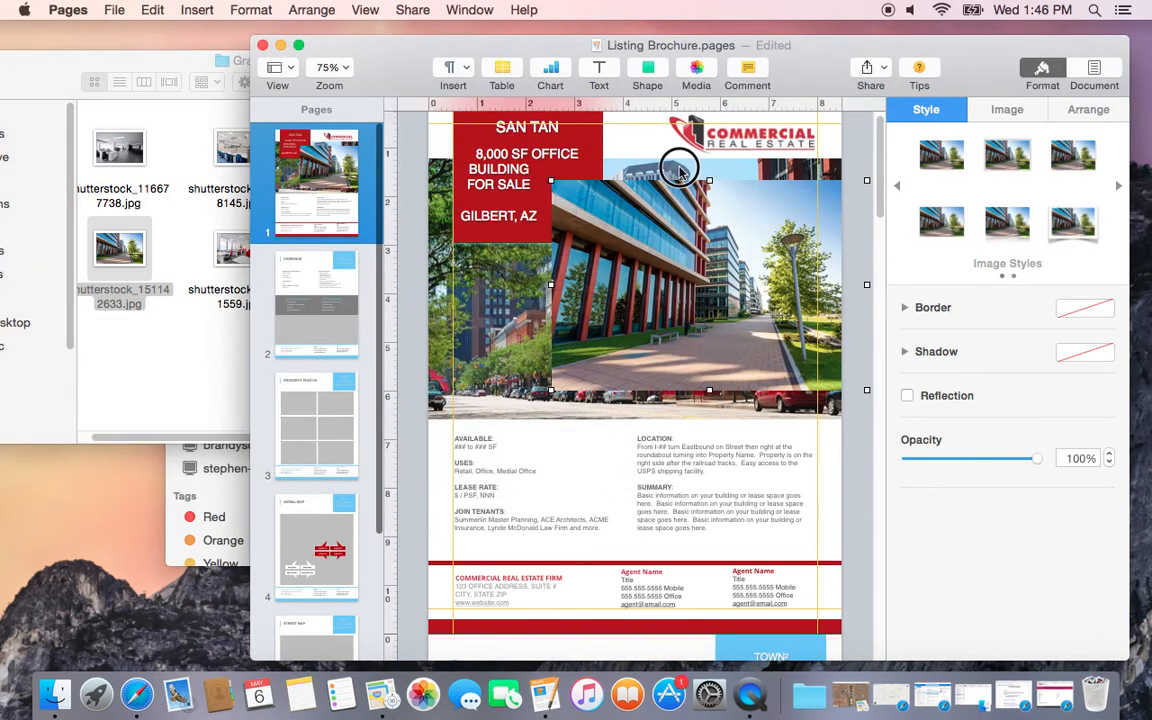
pyautogui.press('BackSpace')
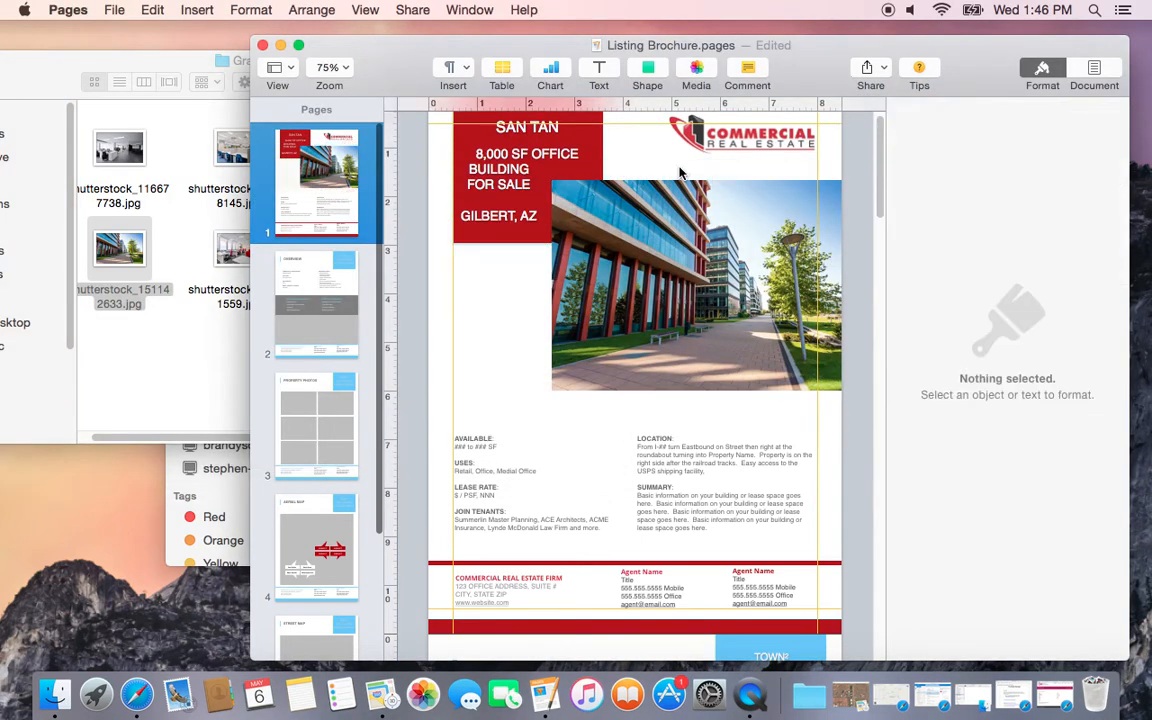
# Enlarge the new cover photo to about 9 by 6 in and position it at the page's left edge, about 0.73 in down
pyautogui.click(652, 242)
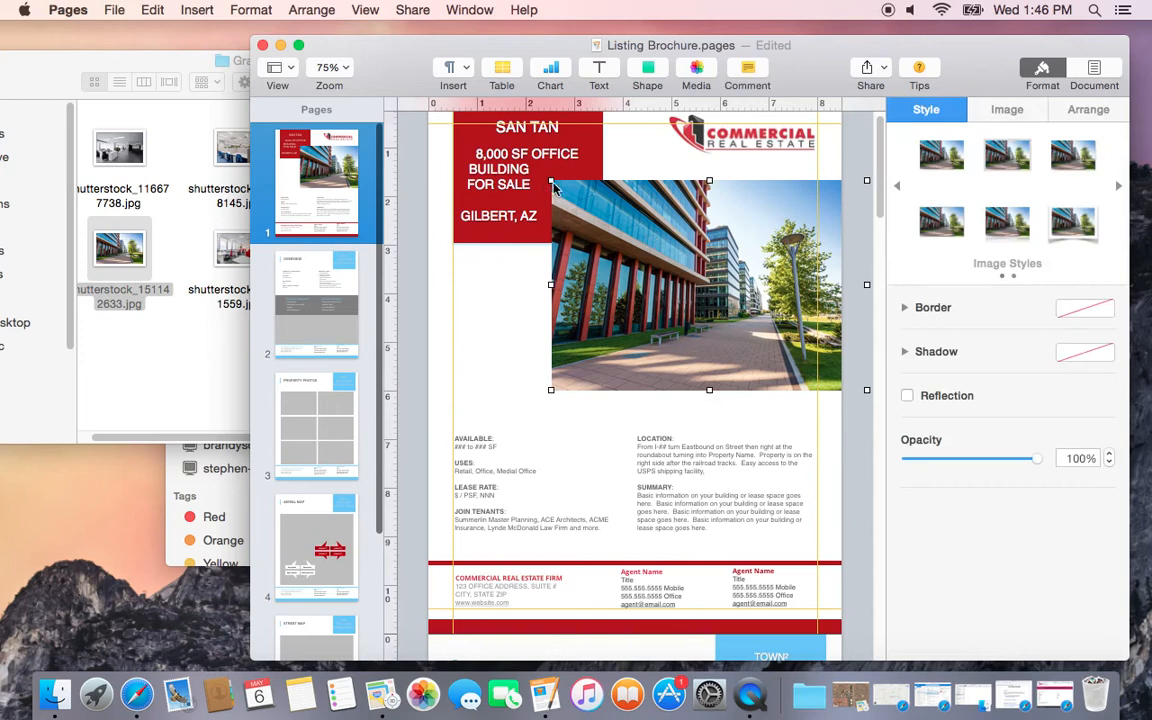
pyautogui.moveTo(551, 181); pyautogui.dragTo(390, 161)
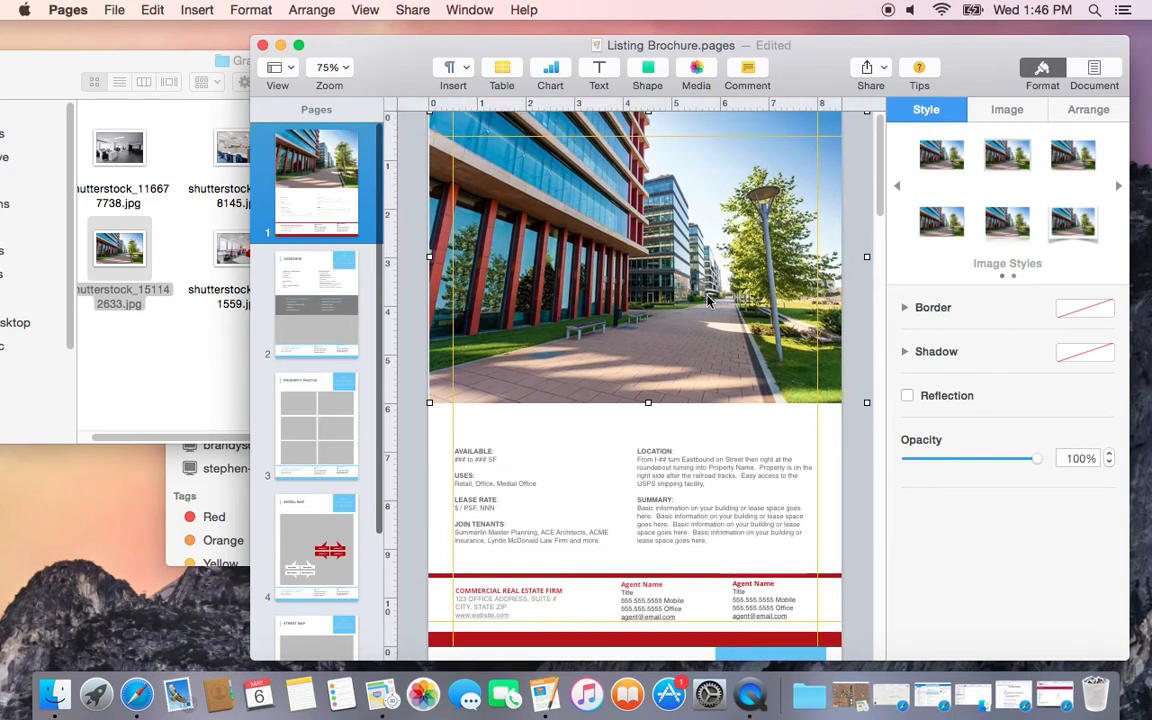
pyautogui.press('Left')
pyautogui.press('Left')
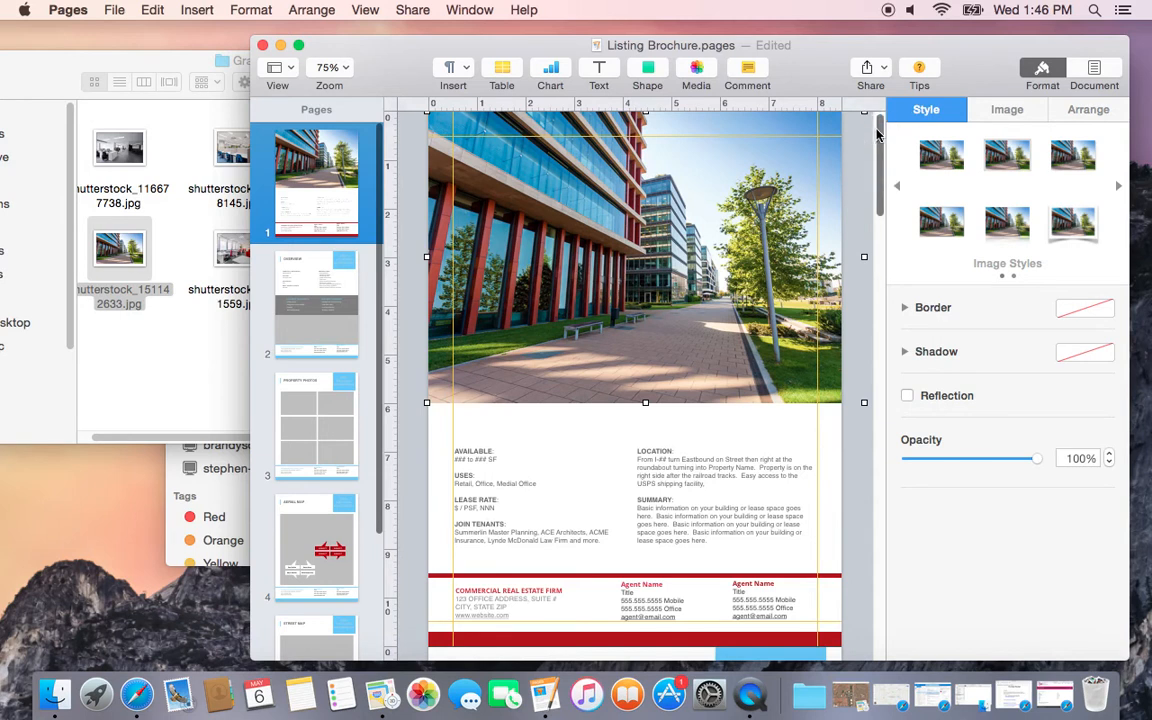
pyautogui.moveTo(716, 306); pyautogui.dragTo(720, 340)
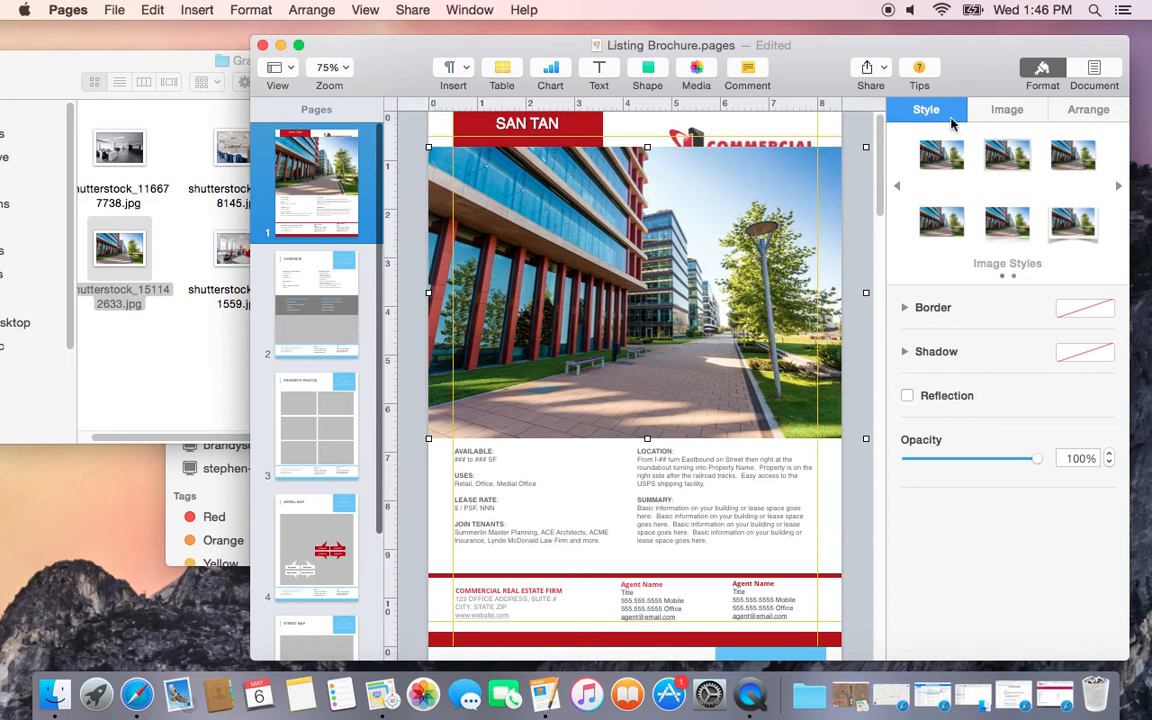
# Set the new cover photo's text wrap to None and send it behind the title box and logo
pyautogui.click(1010, 112)
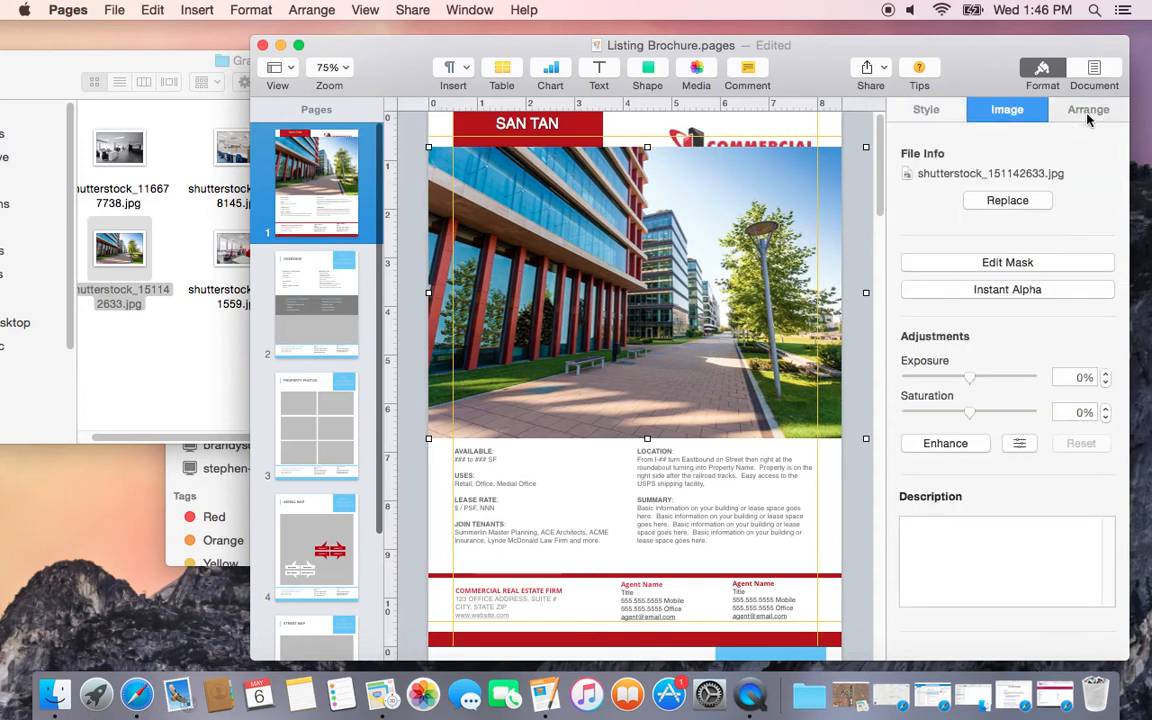
pyautogui.click(1088, 112)
pyautogui.click(1010, 222)
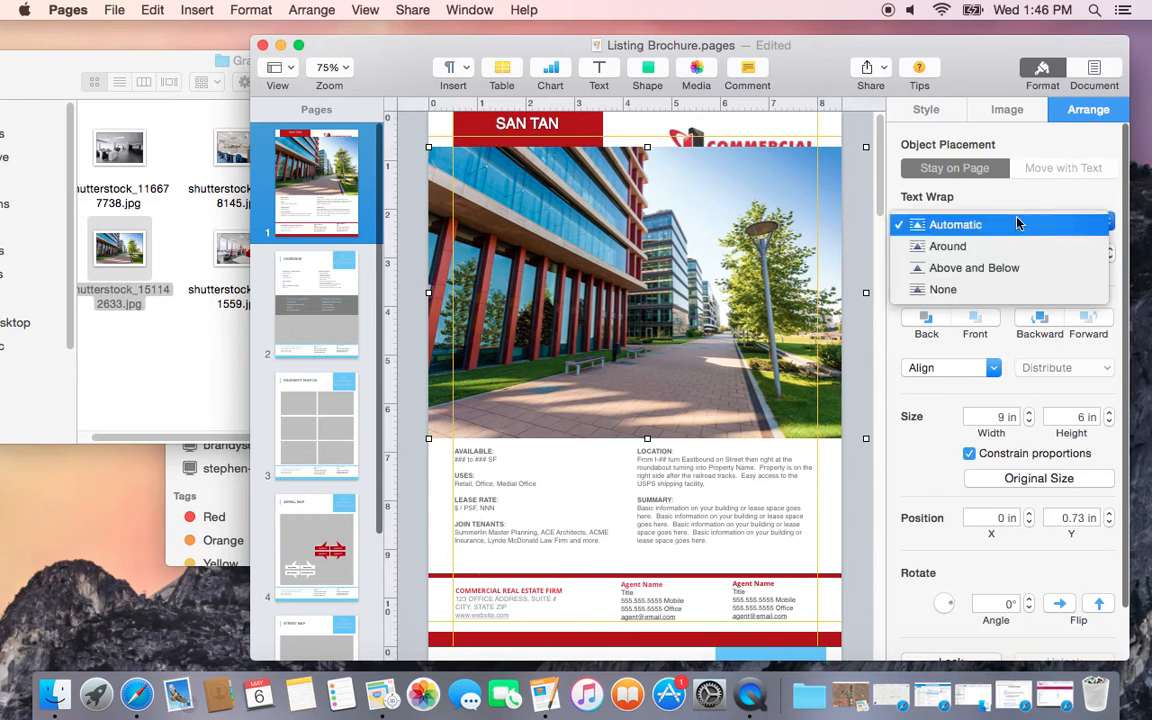
pyautogui.click(952, 289)
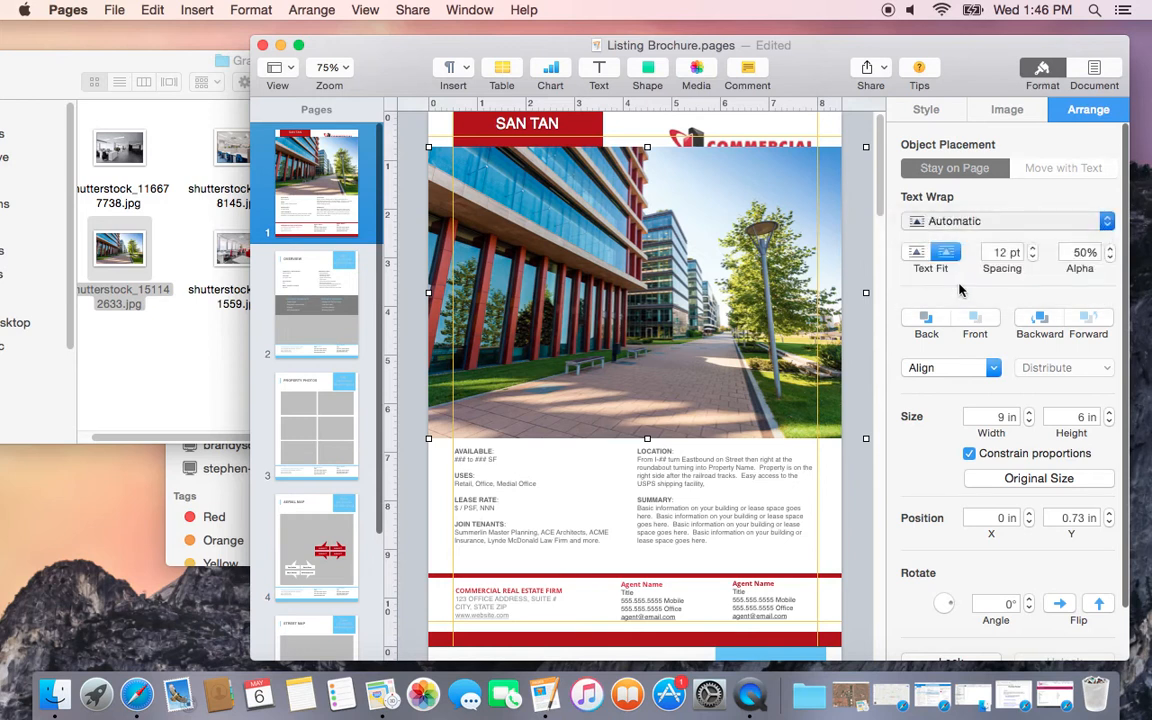
pyautogui.click(928, 318)
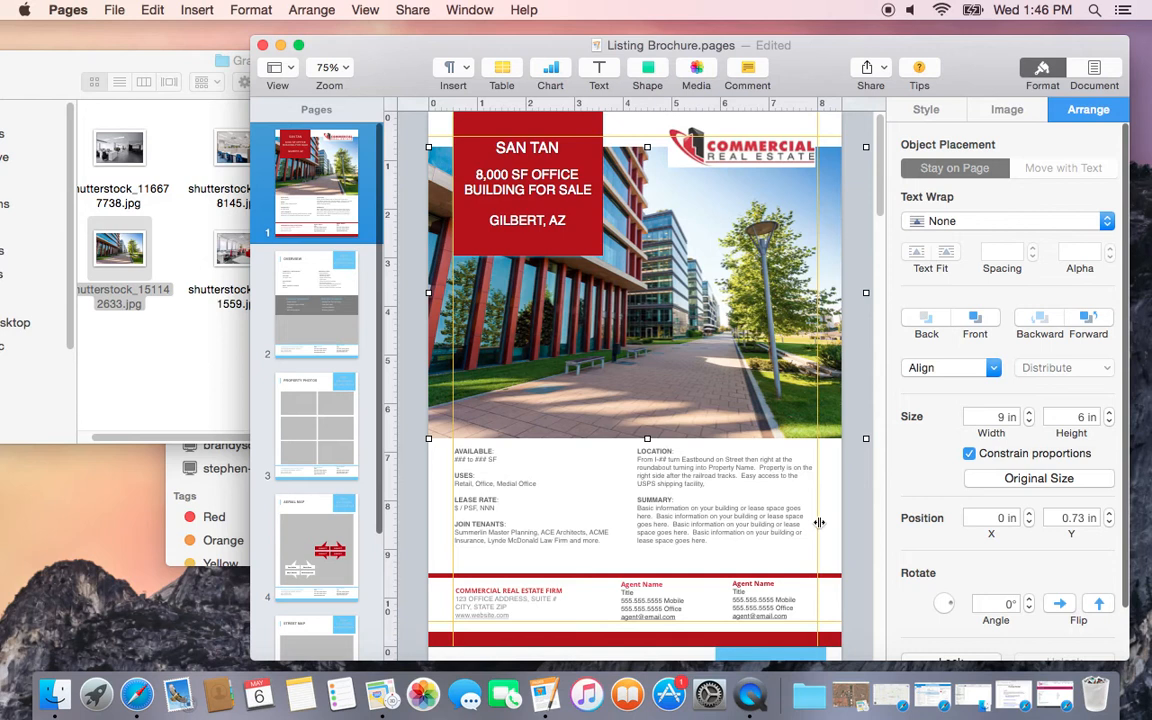
# Mask the top strip of the cover photo so that its upper edge sits just below the company logo
pyautogui.scroll(-2, 1128, 240)
pyautogui.scroll(2, 1131, 221)
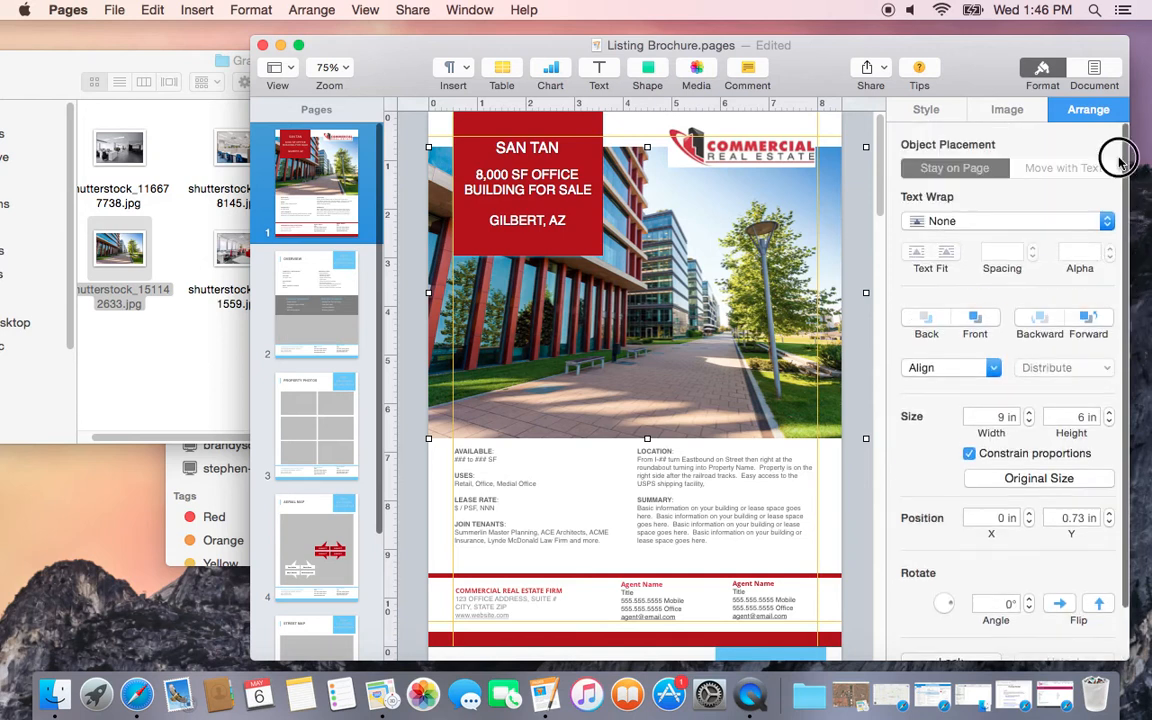
pyautogui.click(1012, 110)
pyautogui.click(1009, 262)
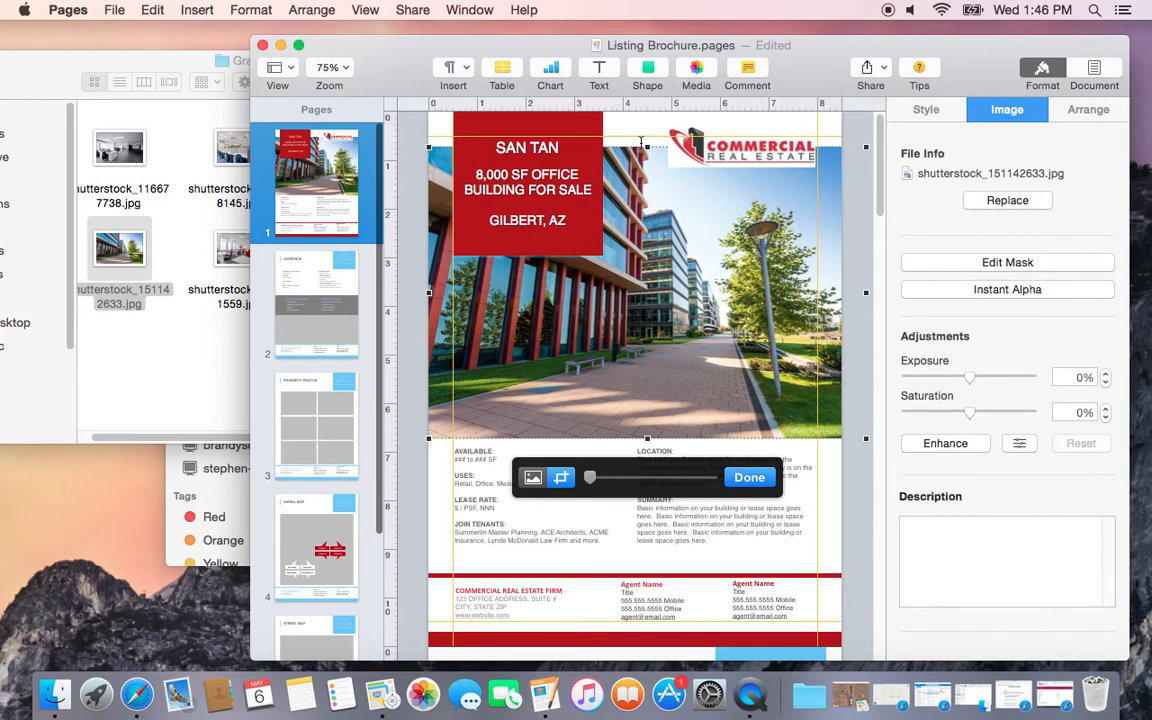
pyautogui.moveTo(648, 148); pyautogui.dragTo(649, 169)
pyautogui.click(760, 479)
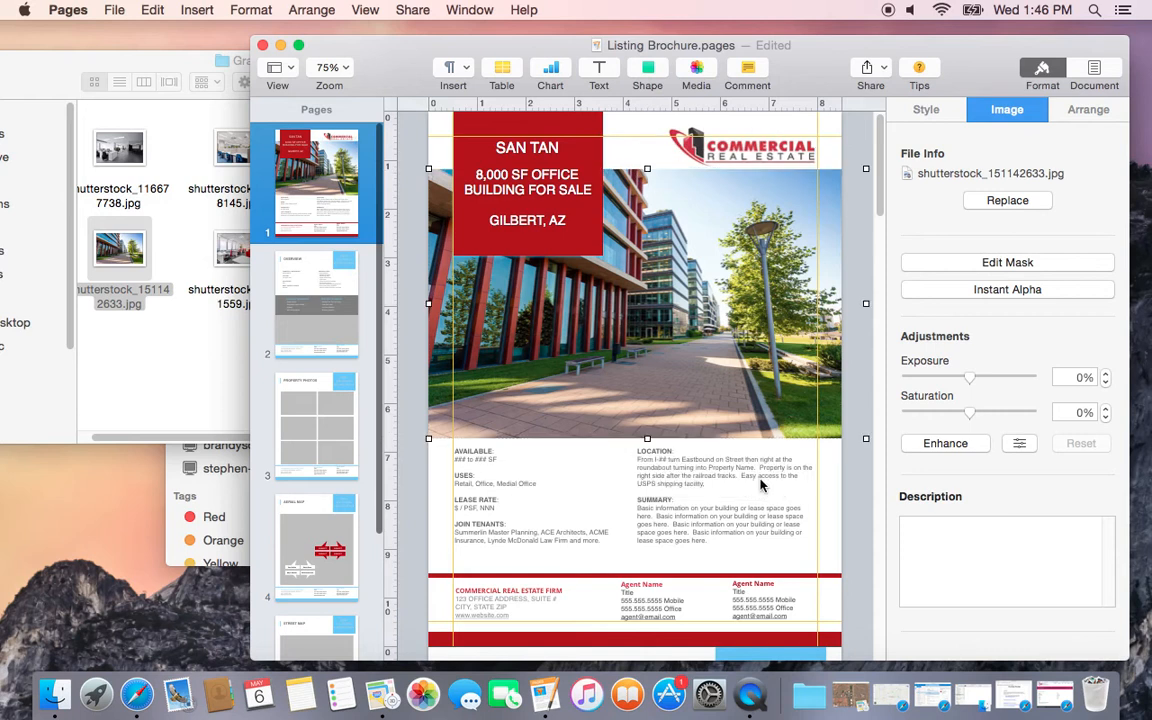
pyautogui.click(855, 133)
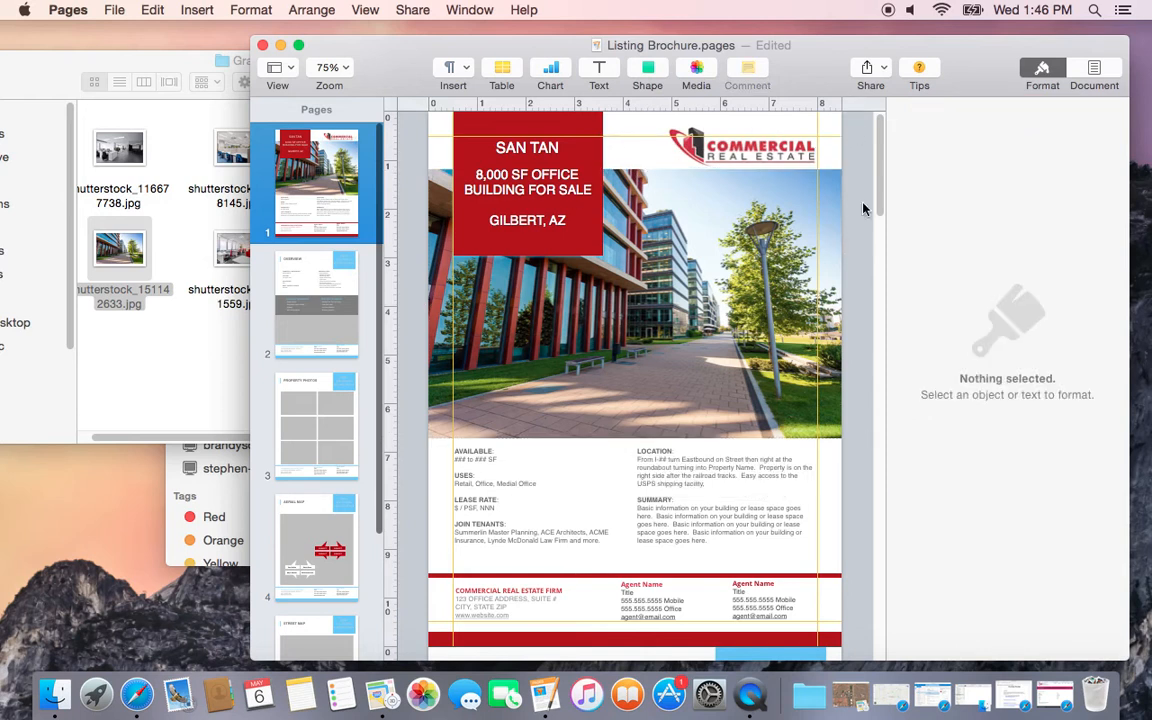
# Move the cover photo down inside its mask so the image's top edge meets the mask's top edge
pyautogui.click(716, 219)
pyautogui.doubleClick(674, 222)
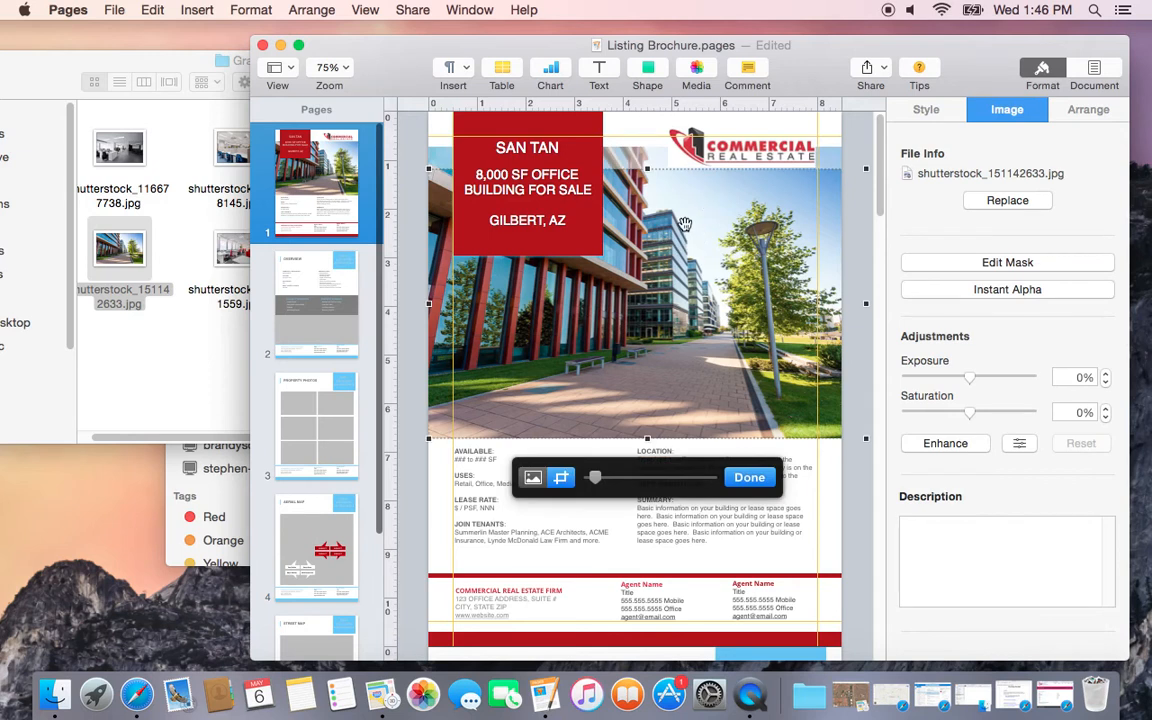
pyautogui.moveTo(648, 150); pyautogui.dragTo(650, 176)
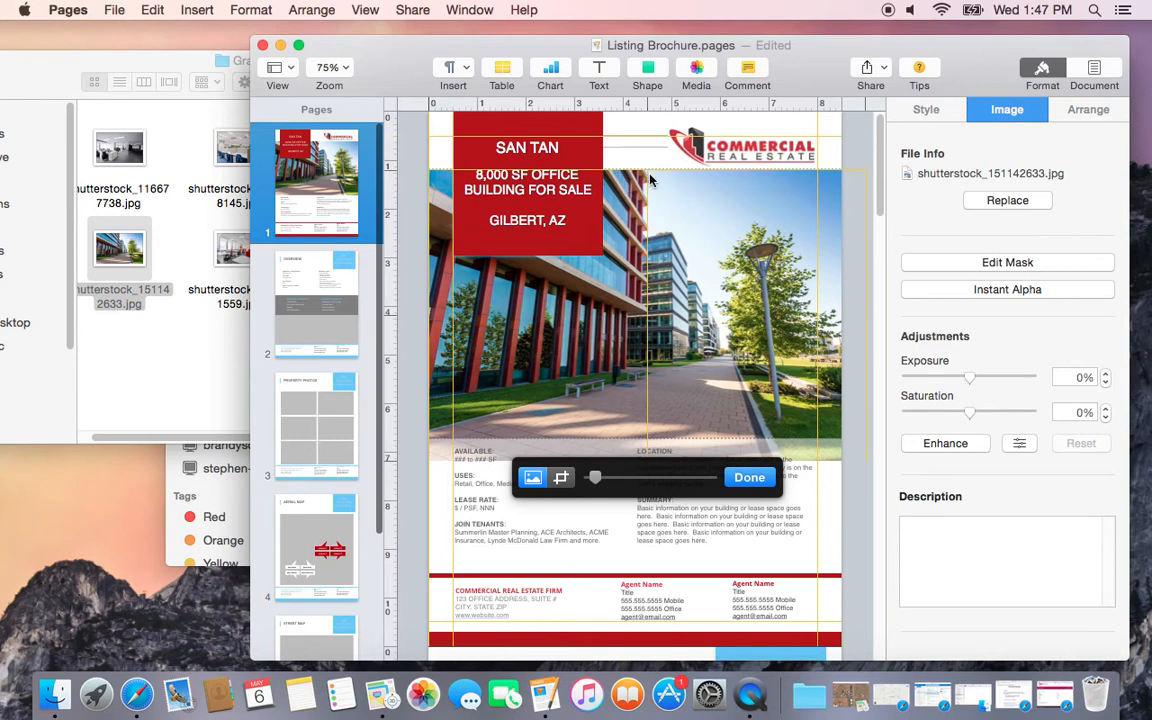
pyautogui.click(750, 478)
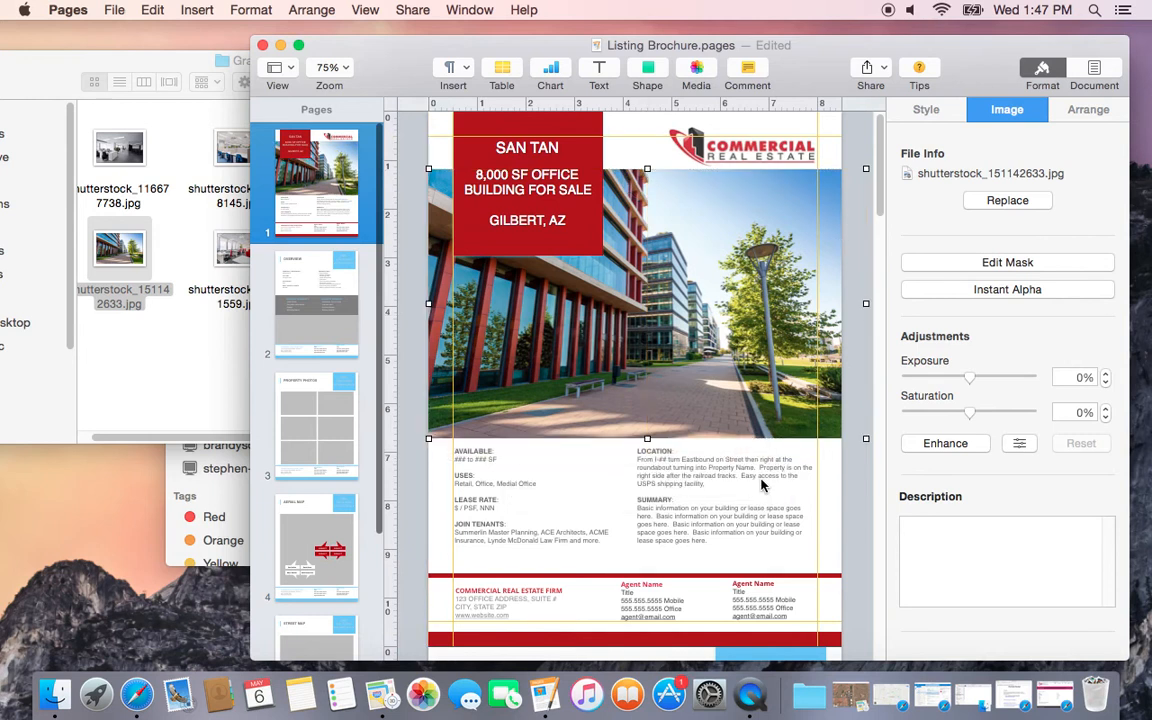
pyautogui.click(858, 150)
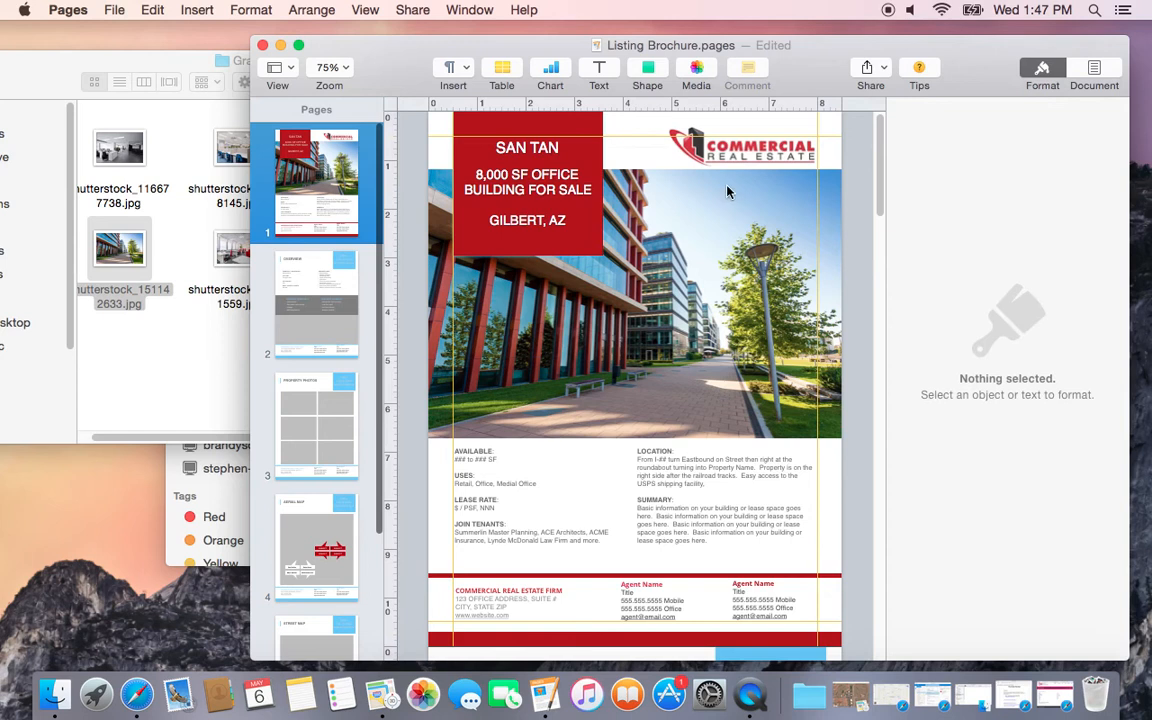
# Fill the blue title box on the Overview page with the dark red brand colour
pyautogui.click(331, 297)
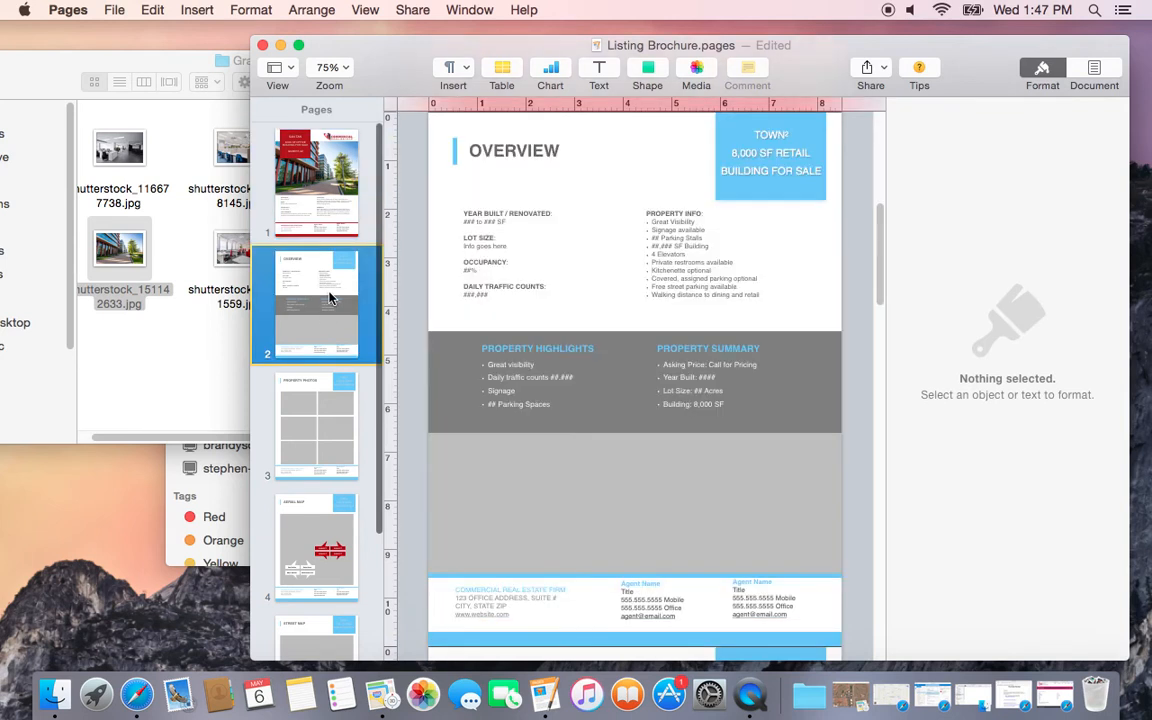
pyautogui.click(728, 121)
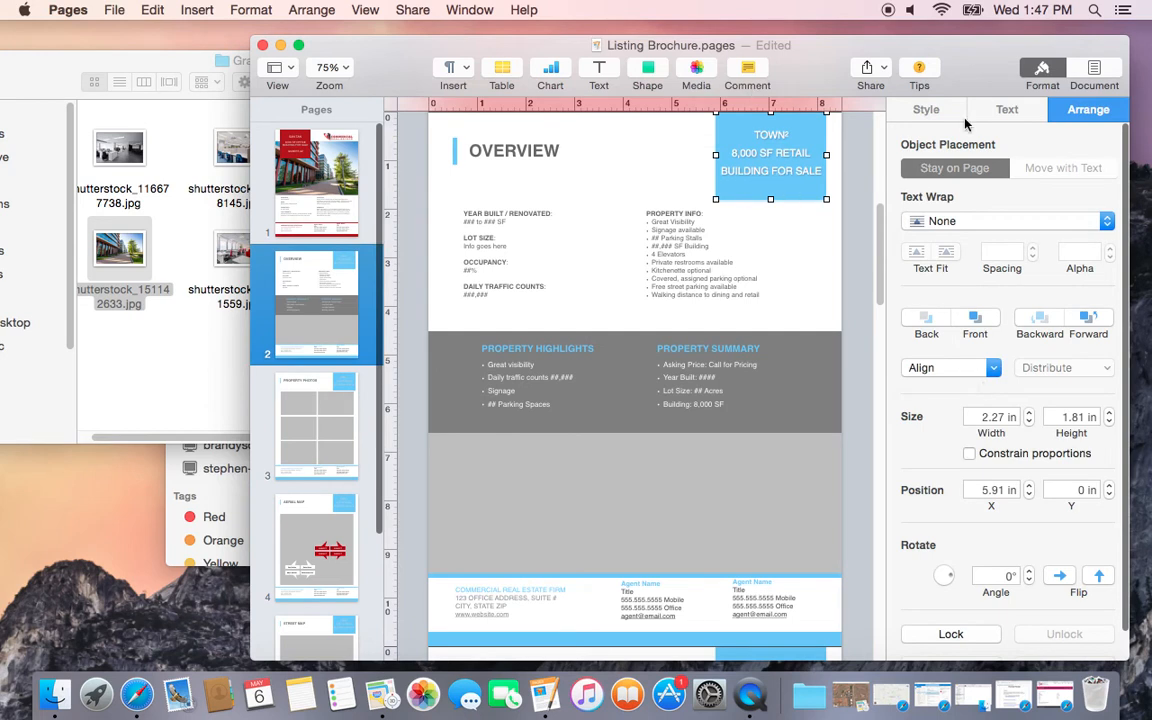
pyautogui.click(932, 114)
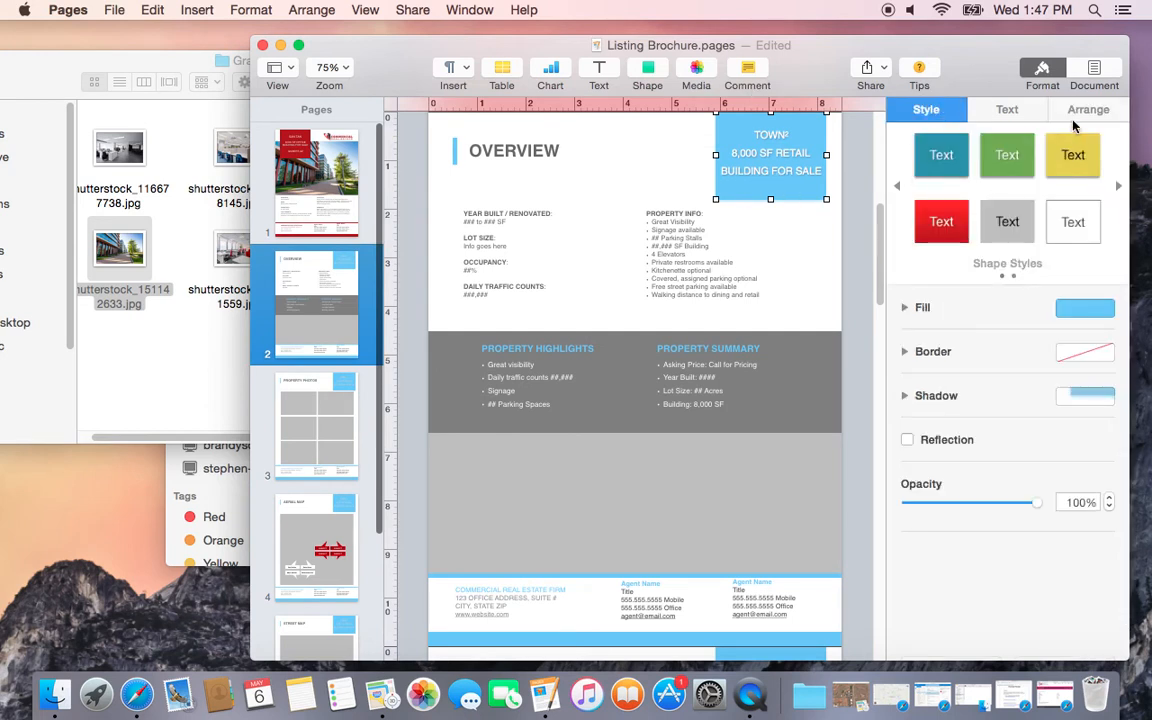
pyautogui.click(1075, 120)
pyautogui.click(926, 117)
pyautogui.click(905, 309)
pyautogui.click(948, 364)
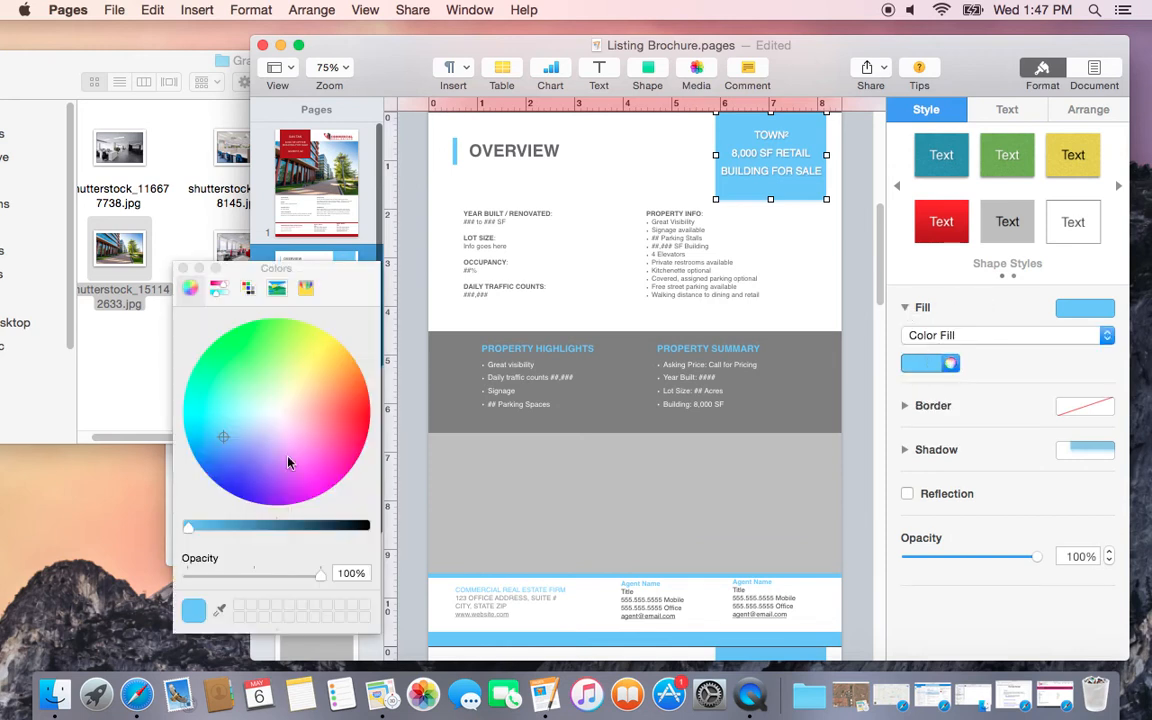
pyautogui.click(940, 364)
pyautogui.click(888, 420)
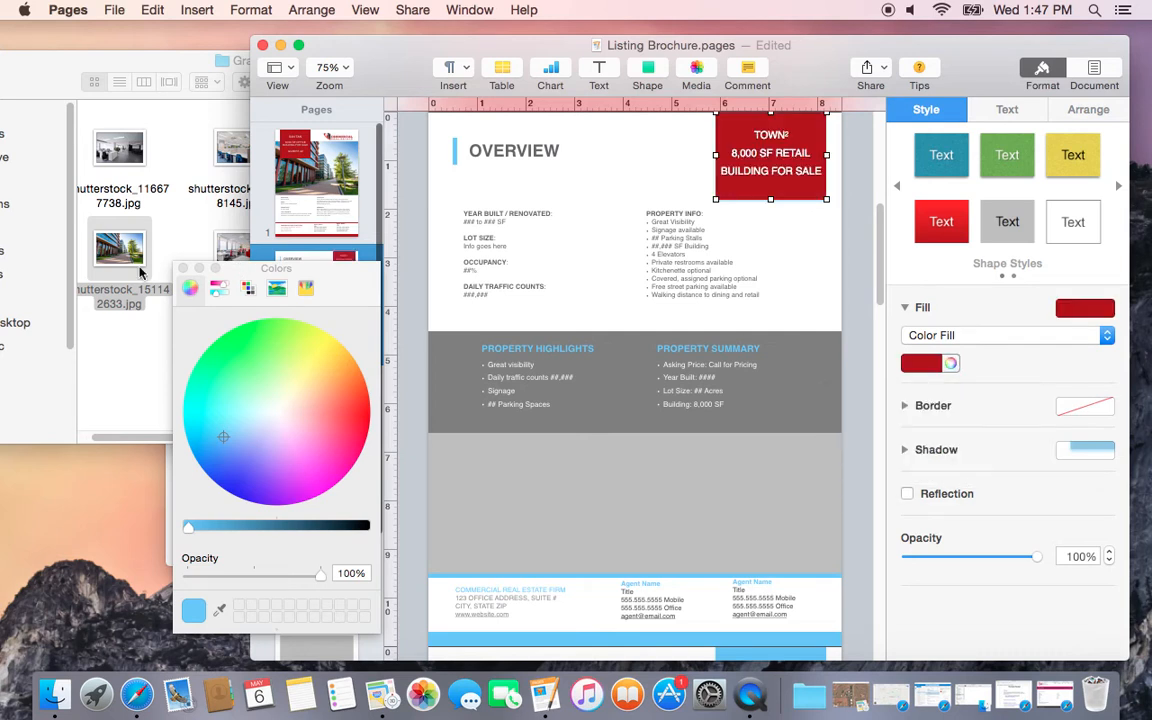
pyautogui.click(184, 268)
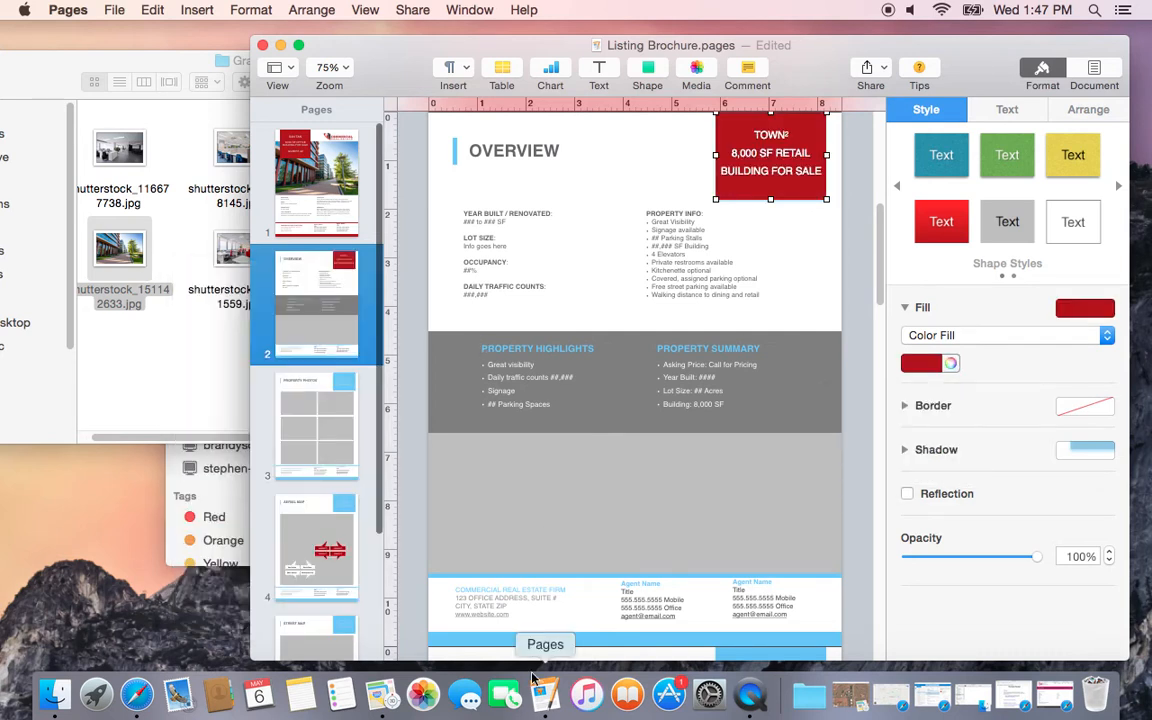
# Replace the Overview page's blue footer bars and contact text with a copy of the cover's red footer
pyautogui.click(308, 166)
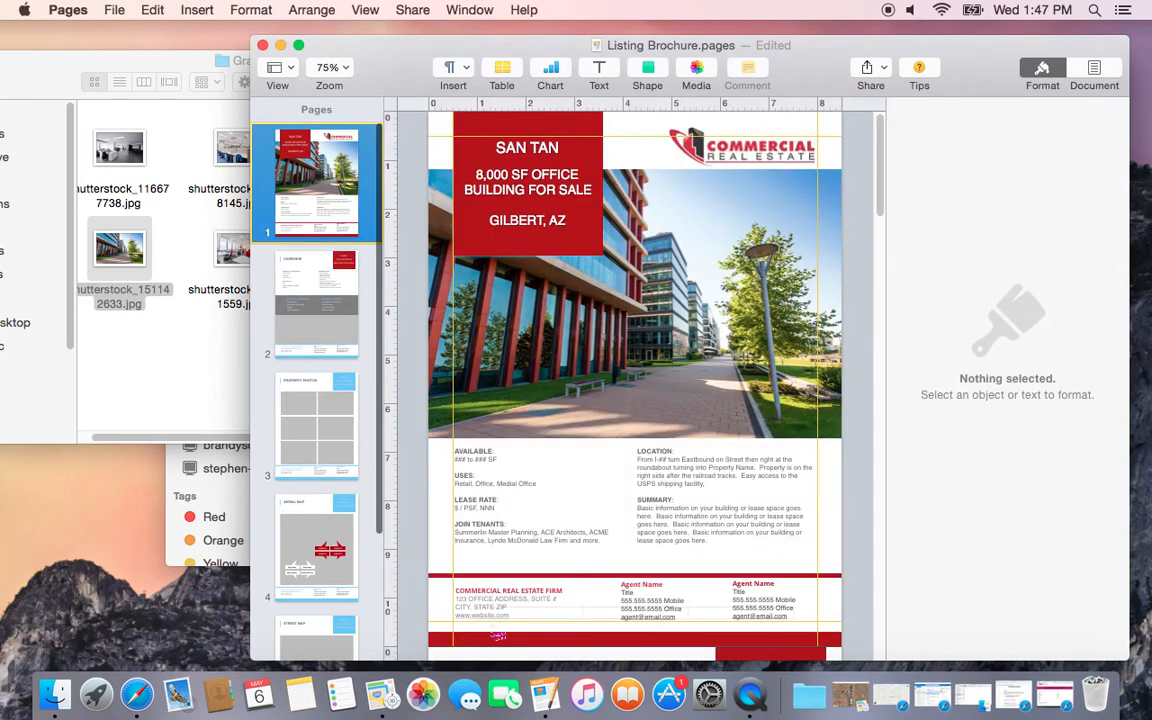
pyautogui.moveTo(408, 580); pyautogui.dragTo(862, 623)
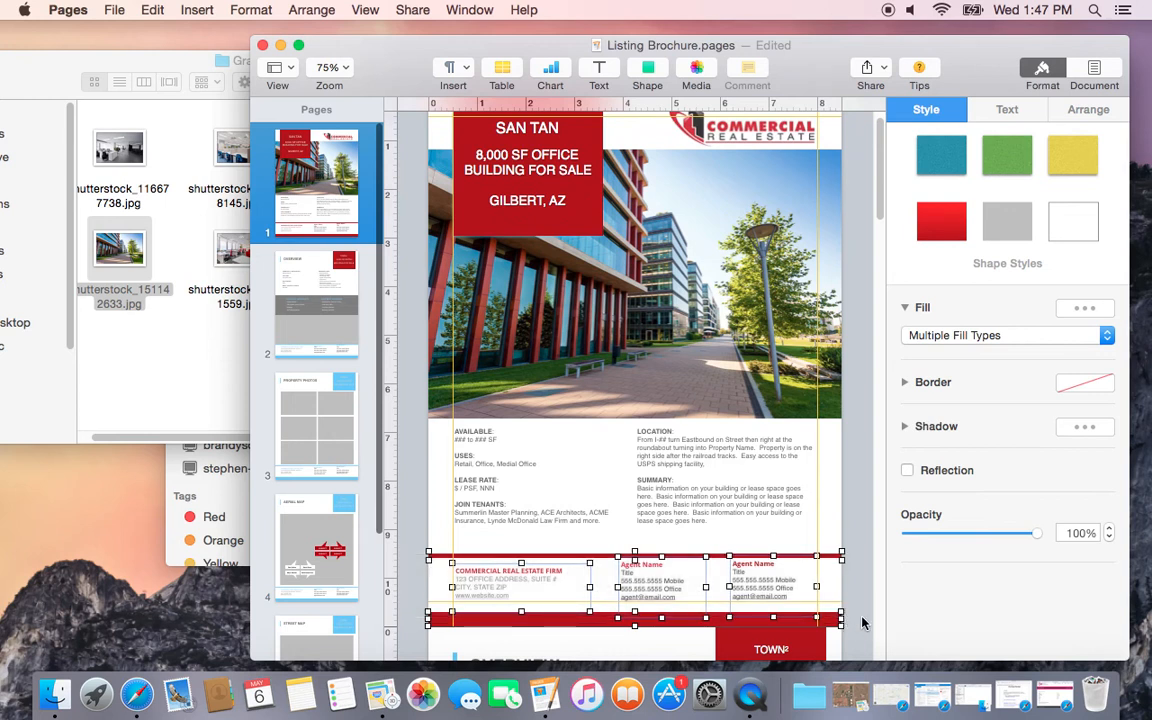
pyautogui.click(310, 330)
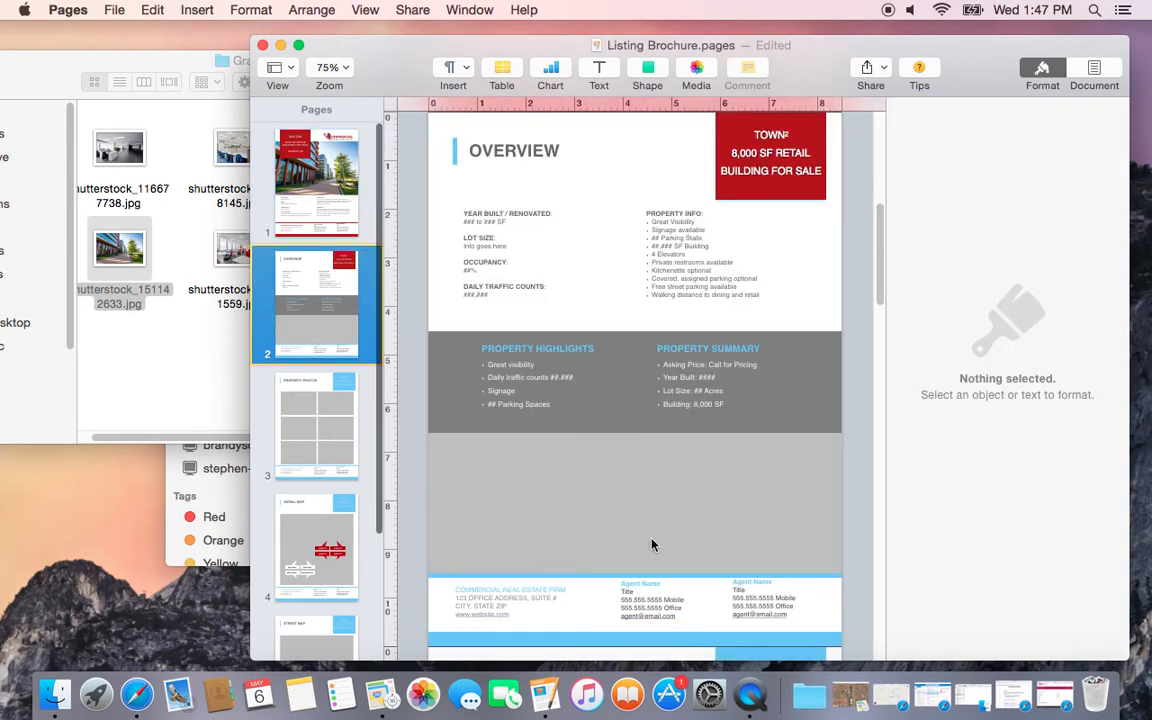
pyautogui.moveTo(847, 648); pyautogui.dragTo(389, 597)
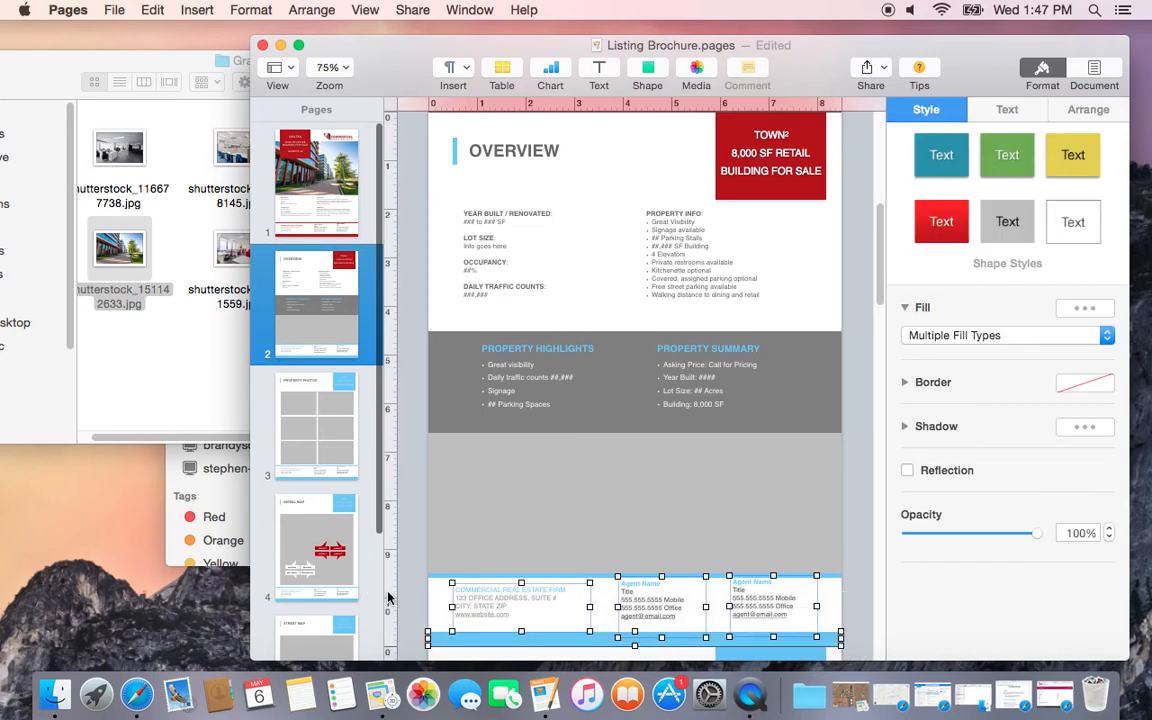
pyautogui.press('Delete')
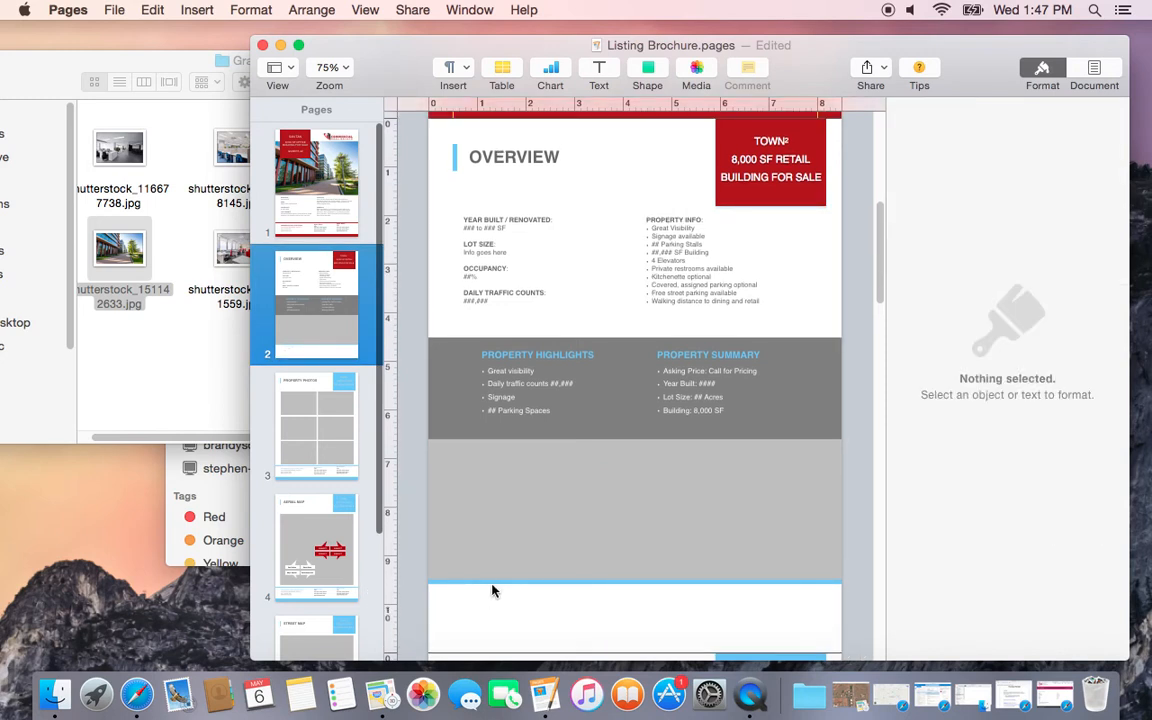
pyautogui.click(492, 581)
pyautogui.press('Delete')
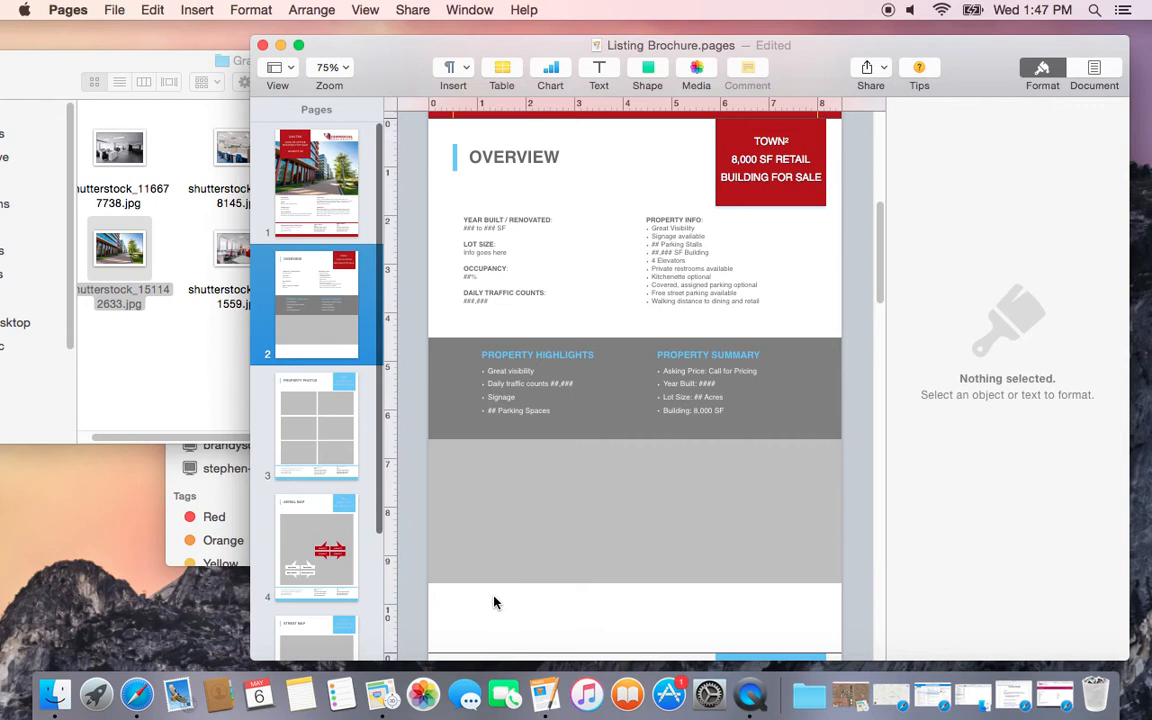
pyautogui.press('super+z')
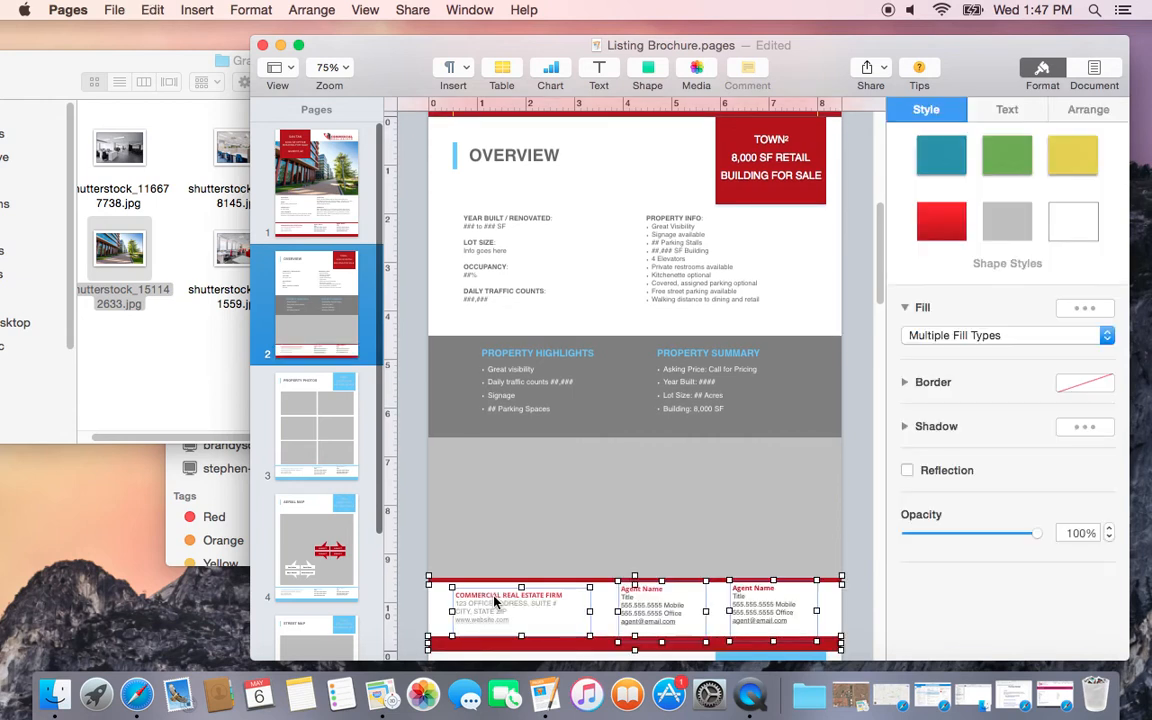
pyautogui.click(855, 490)
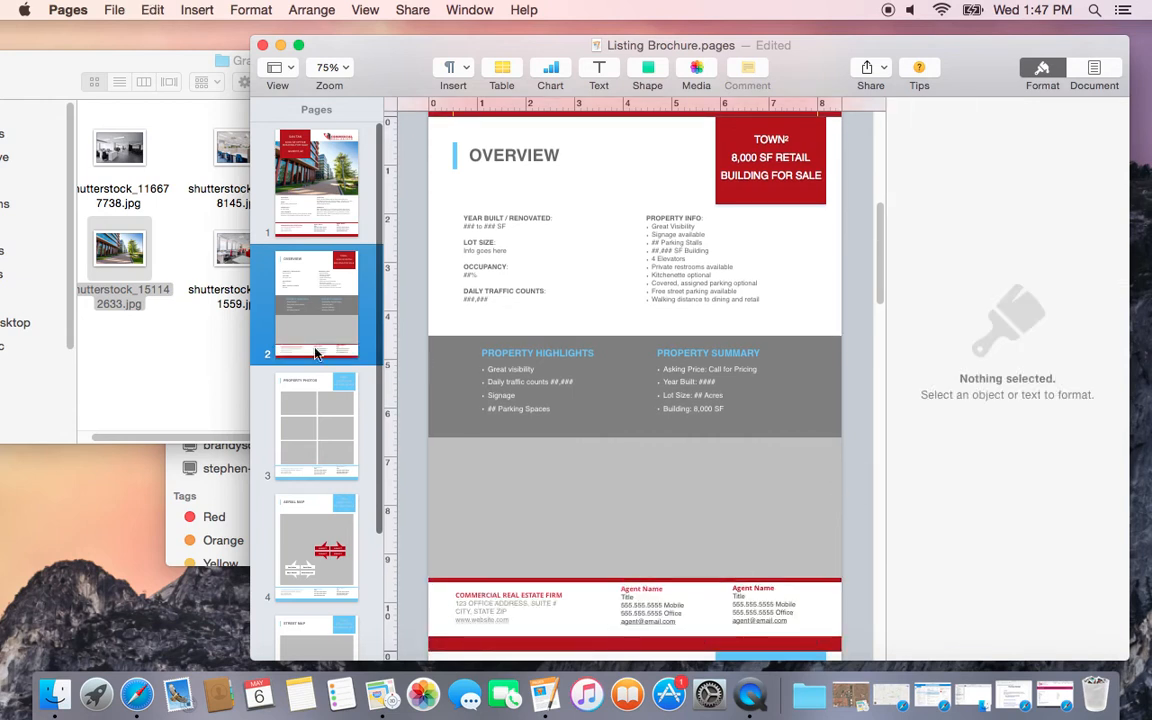
# Replace the blue footer on the FLOOR PLAN / SITE MAP / DEMOGRAPHICS / OTHER page with the copied red footer
pyautogui.click(324, 463)
pyautogui.moveTo(381, 515); pyautogui.dragTo(380, 666)
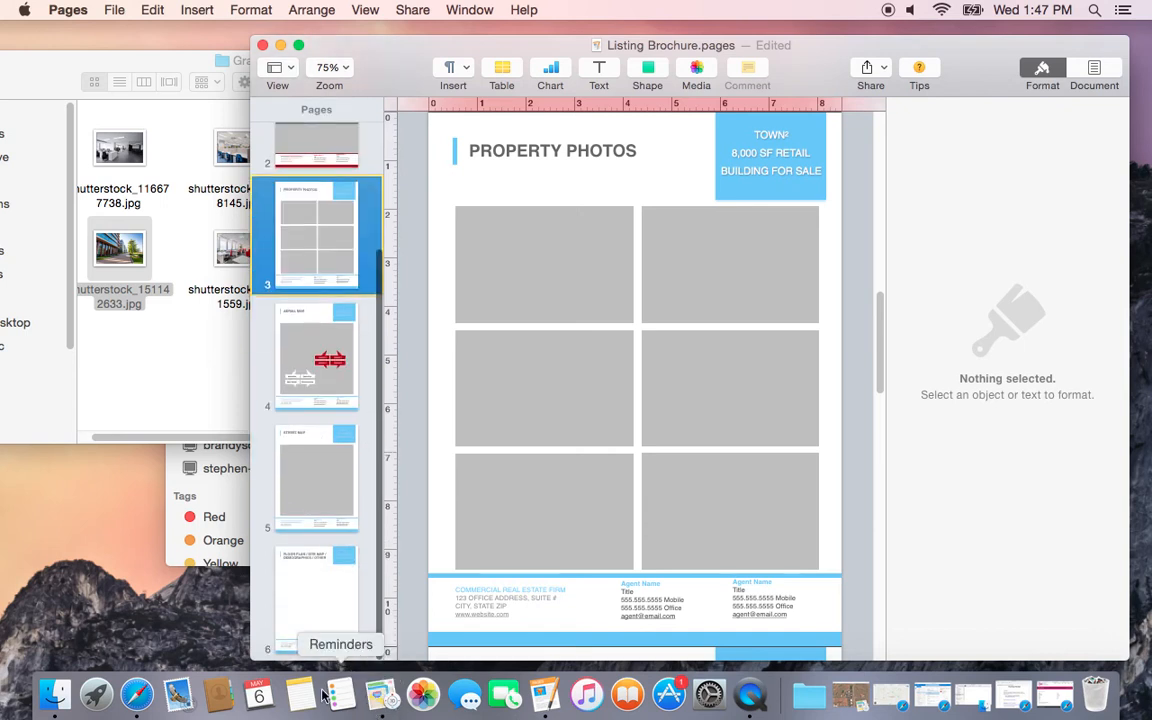
pyautogui.click(337, 578)
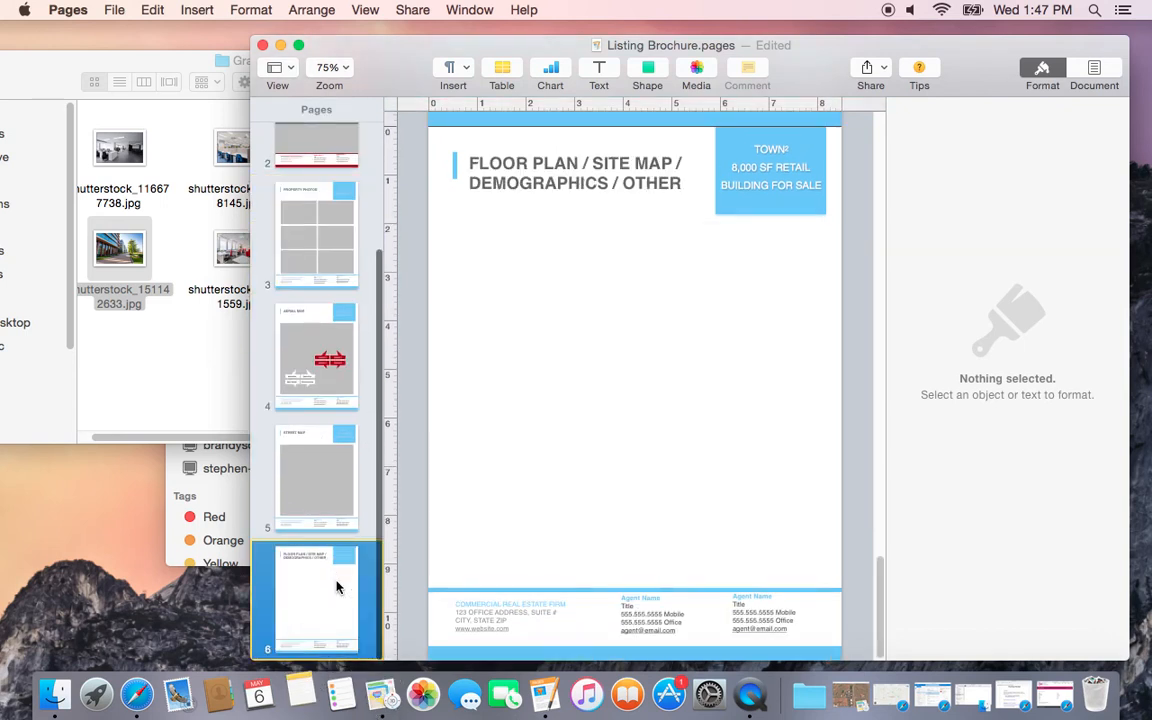
pyautogui.moveTo(861, 576); pyautogui.dragTo(435, 665)
pyautogui.press('Delete')
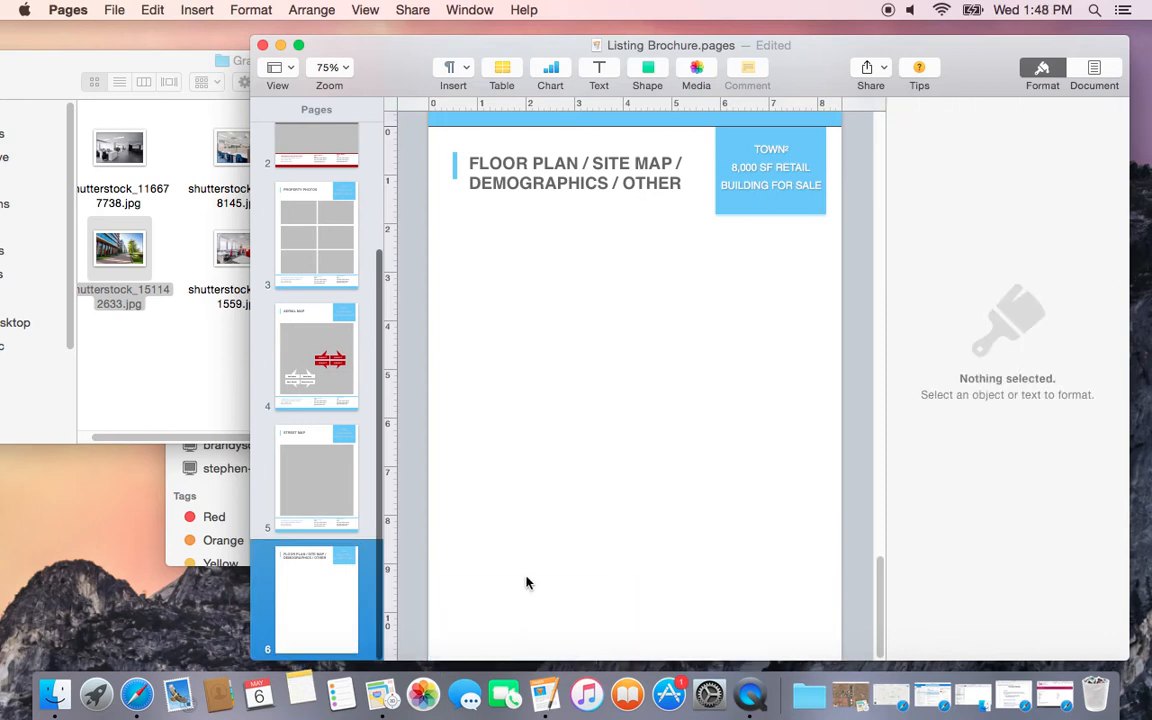
pyautogui.press('super+z')
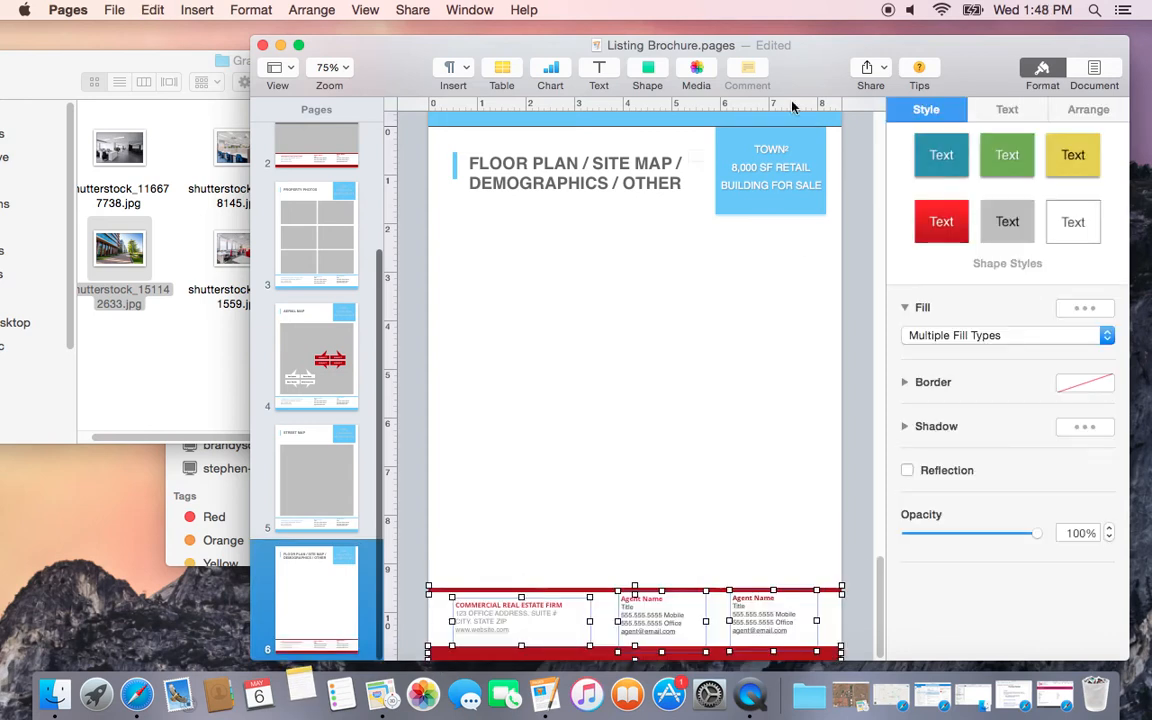
# Fill the title box on the FLOOR PLAN / SITE MAP page with dark red
pyautogui.click(727, 151)
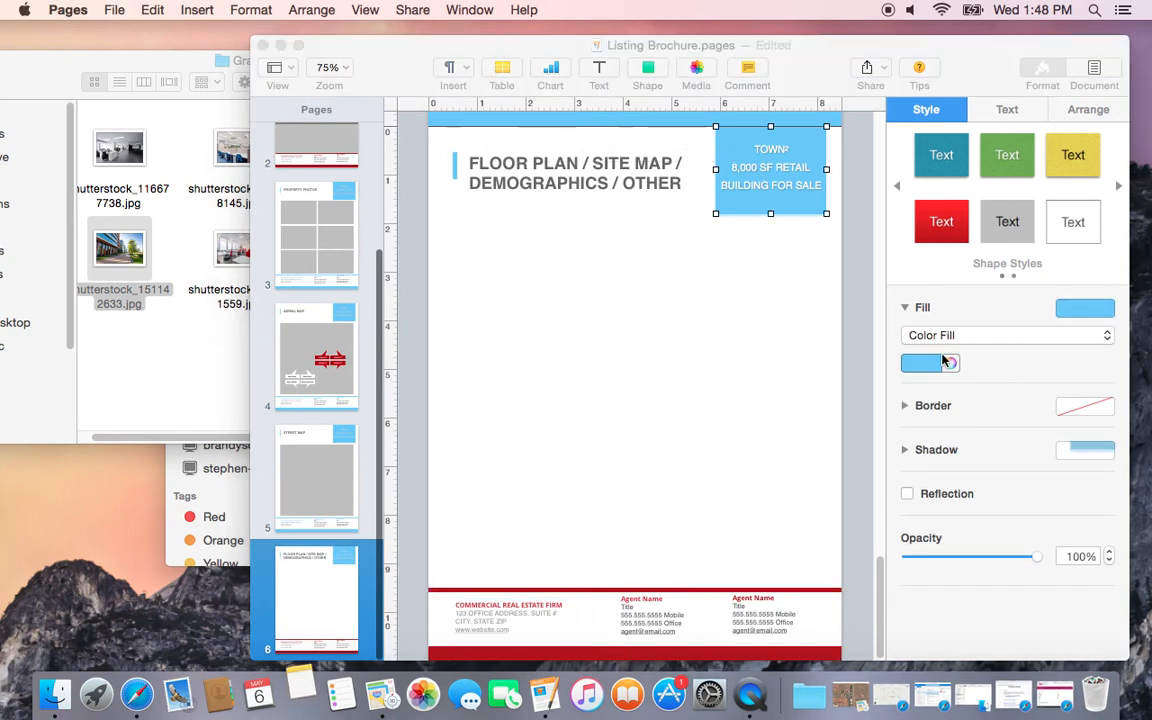
pyautogui.click(938, 370)
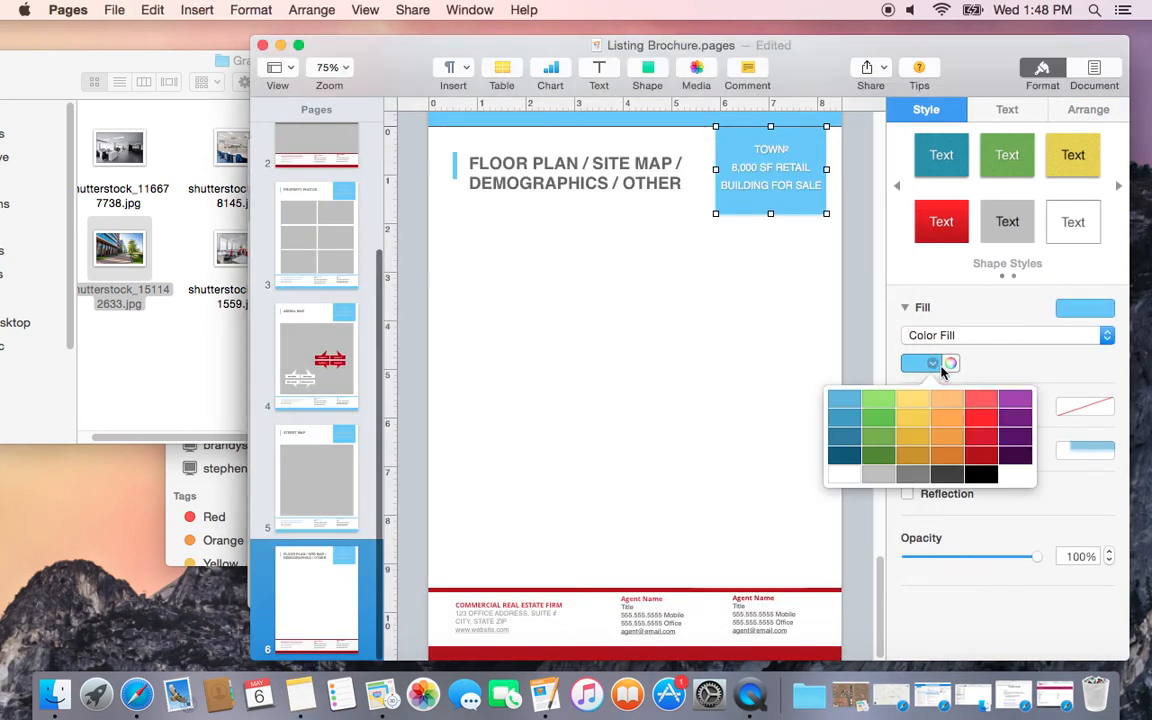
pyautogui.click(985, 458)
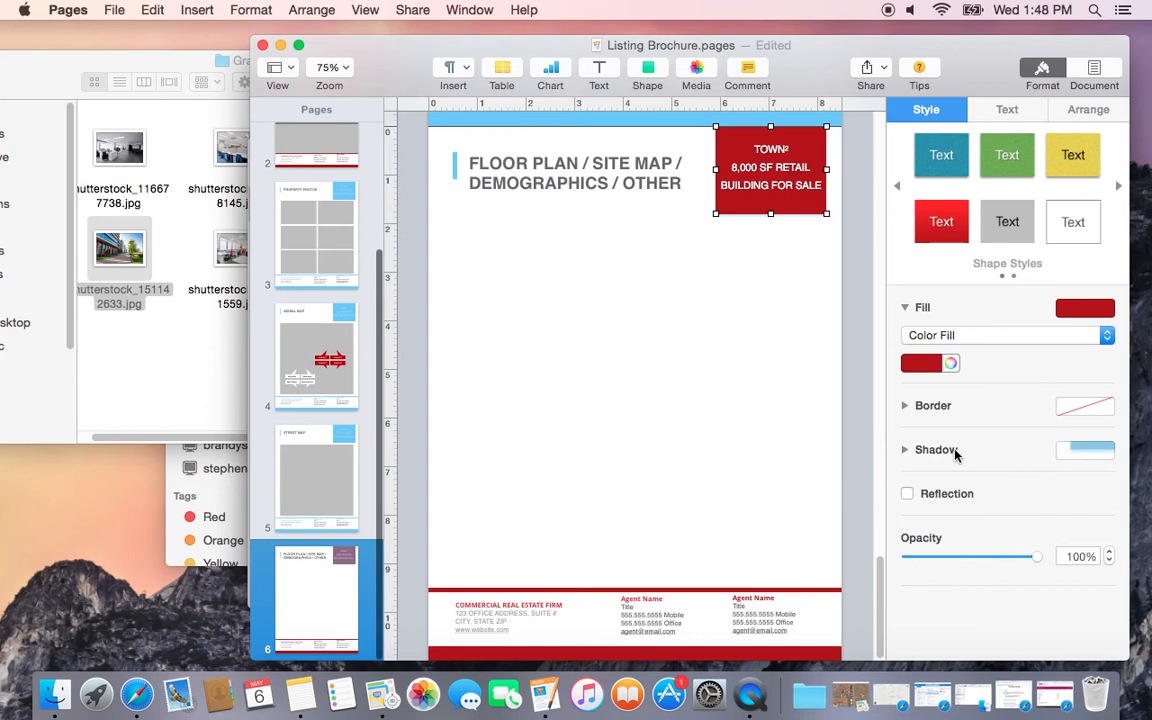
# Change the accent bar beside the FLOOR PLAN / SITE MAP heading to a solid dark red fill
pyautogui.click(454, 168)
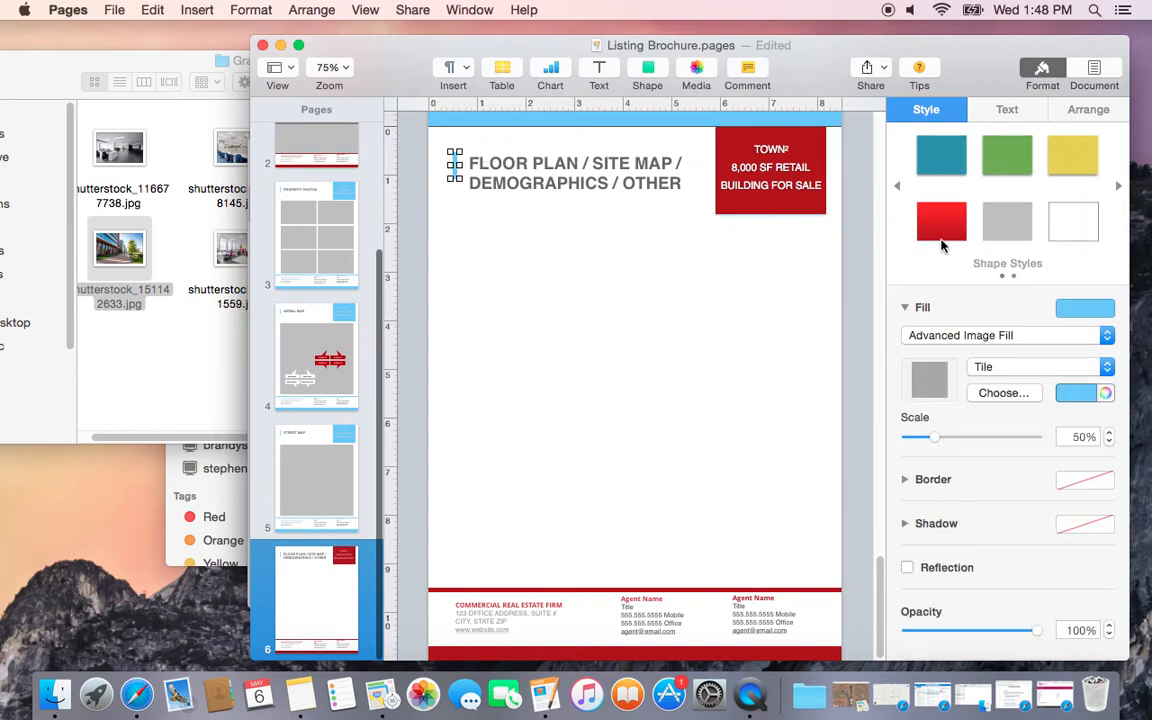
pyautogui.click(1088, 393)
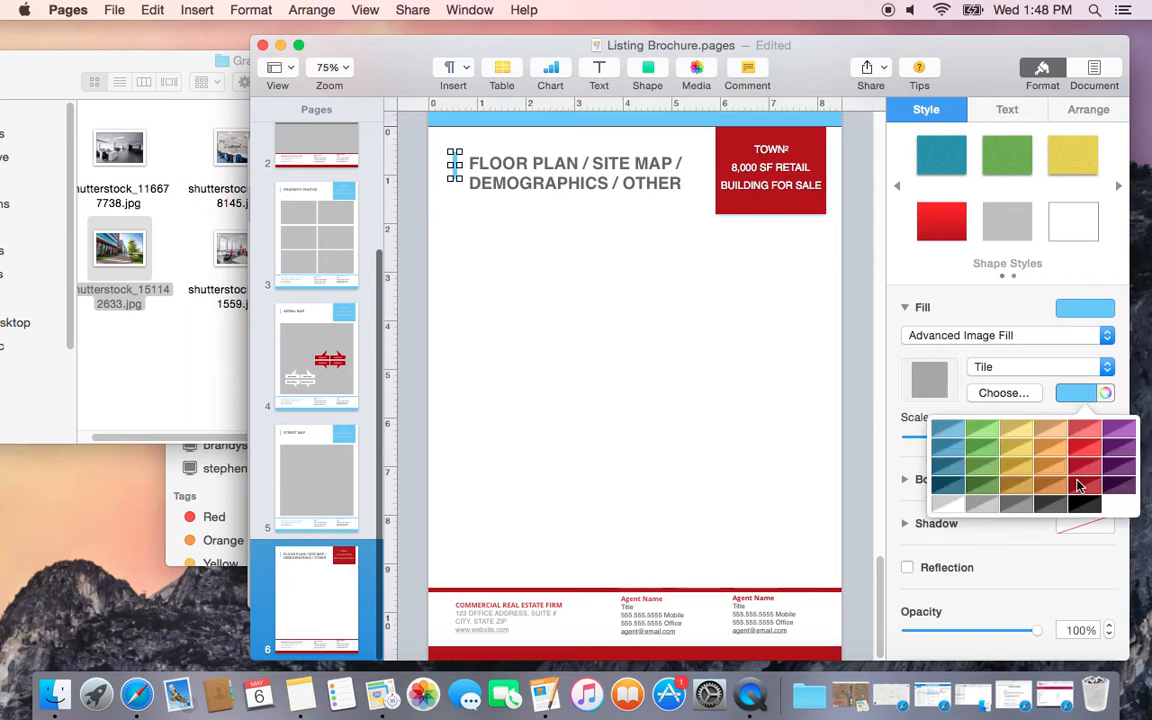
pyautogui.click(1085, 308)
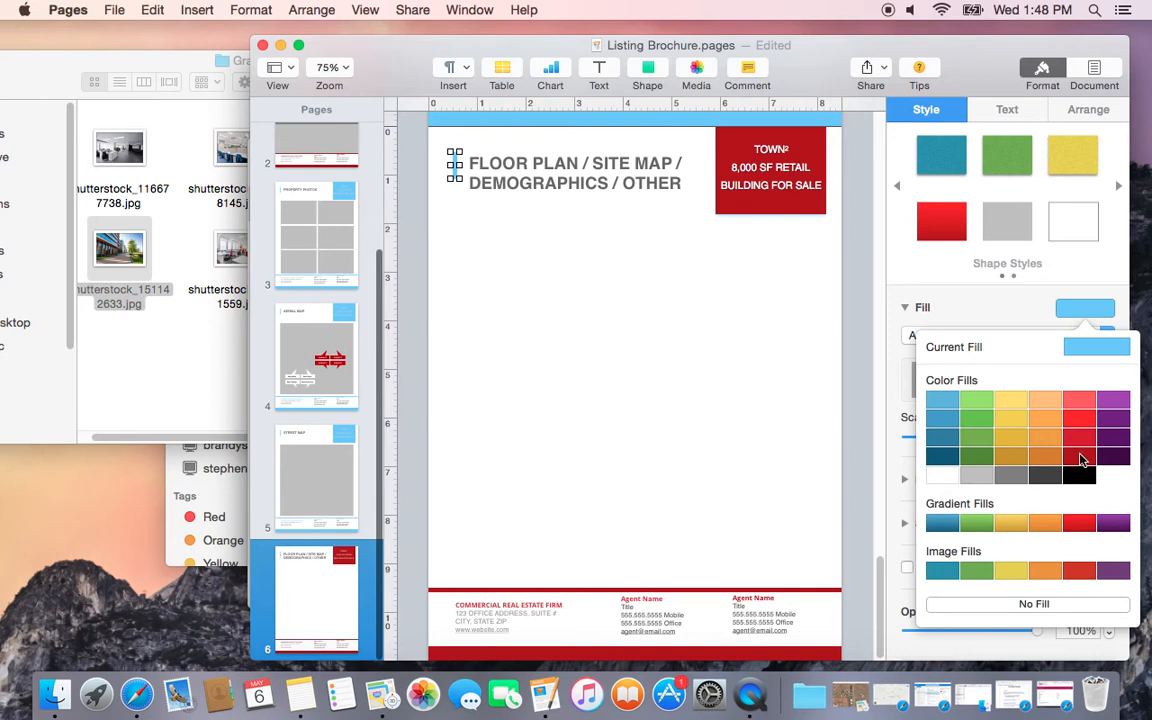
pyautogui.click(1083, 470)
pyautogui.click(458, 350)
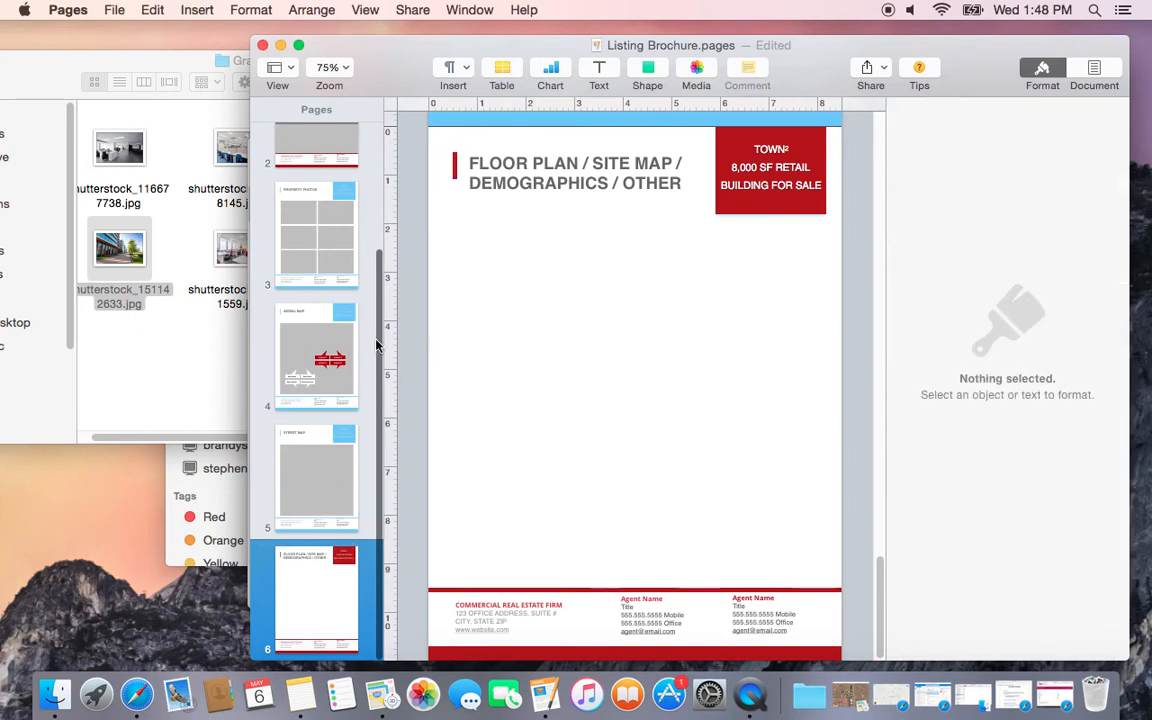
# Delete the grey picture placeholder below the property highlights band on the Overview page
pyautogui.moveTo(417, 581); pyautogui.dragTo(873, 671)
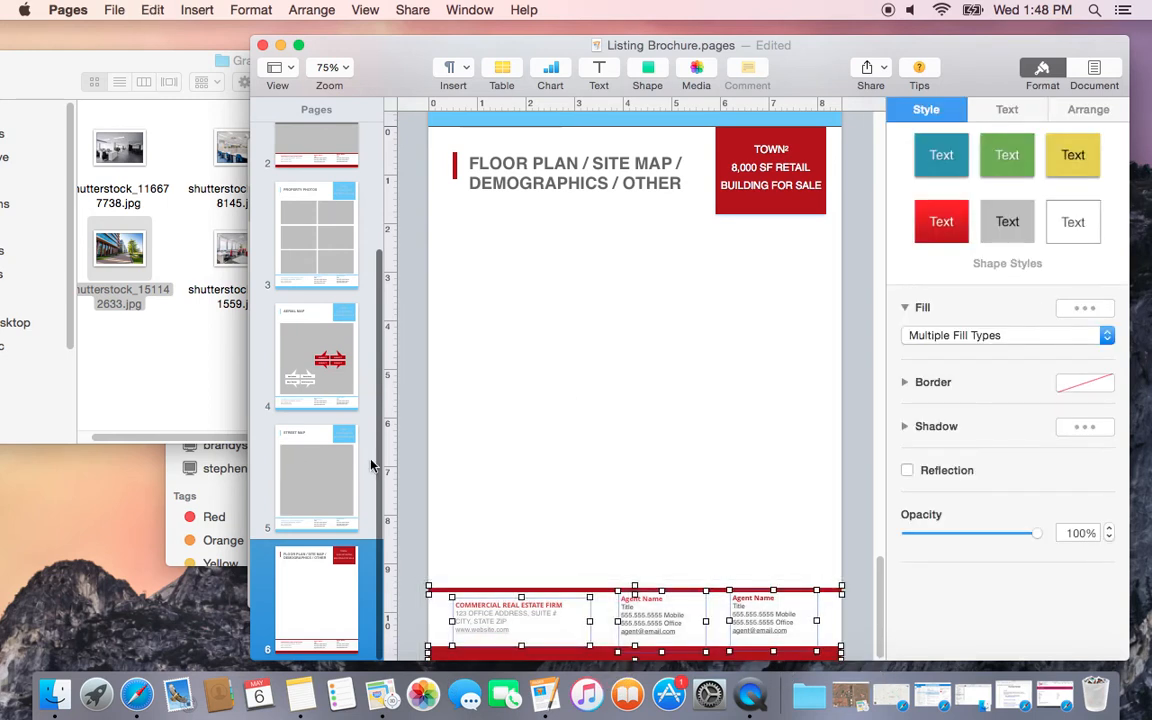
pyautogui.moveTo(378, 477); pyautogui.dragTo(378, 330)
pyautogui.click(355, 294)
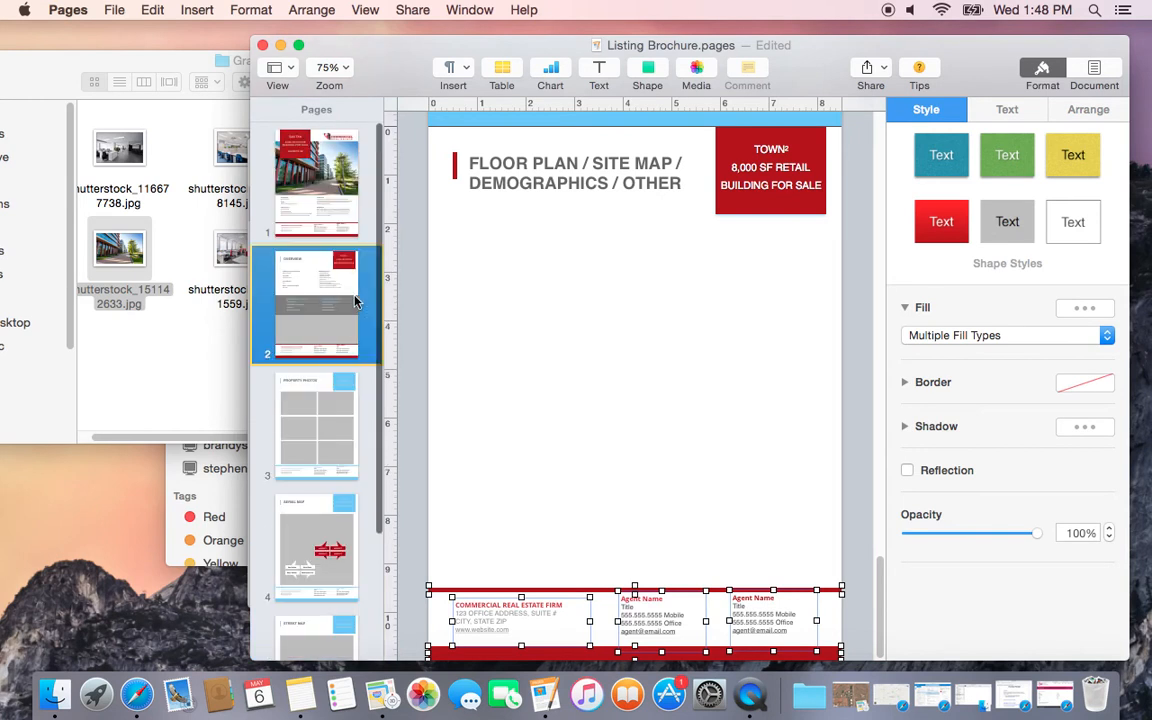
pyautogui.click(613, 496)
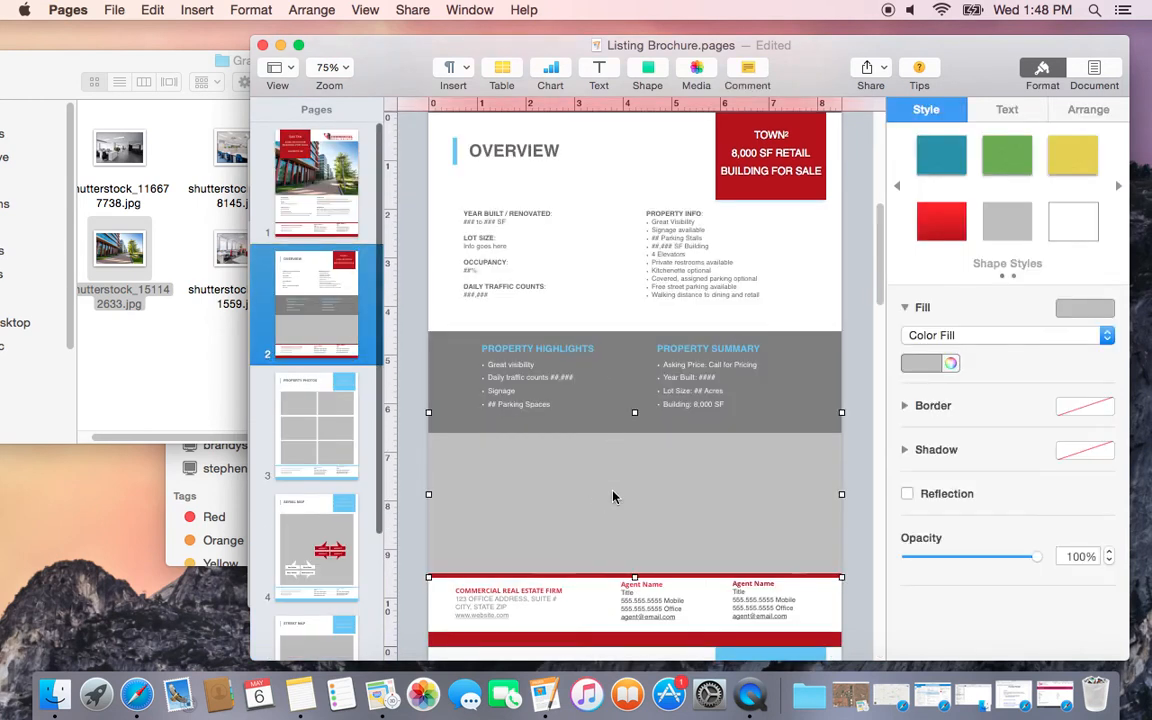
pyautogui.press('Delete')
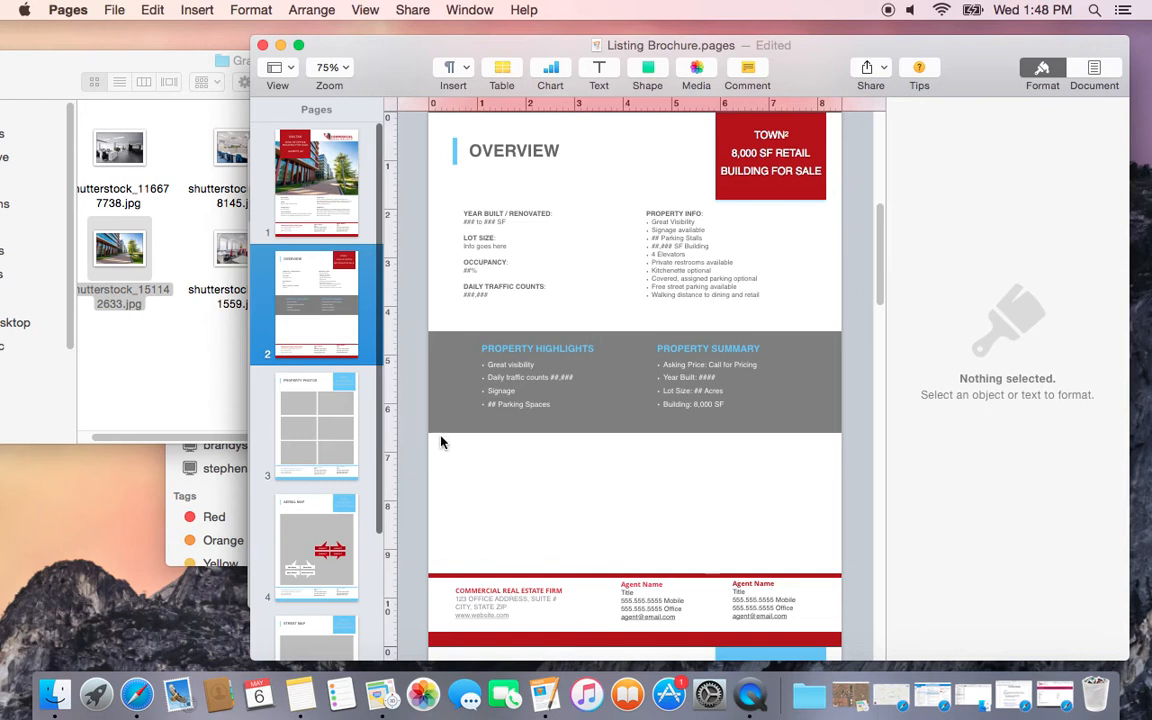
# Insert shutterstock_116677738.jpg from the Graphics folder into the empty area above the Overview page's footer
pyautogui.click(147, 338)
pyautogui.click(112, 142)
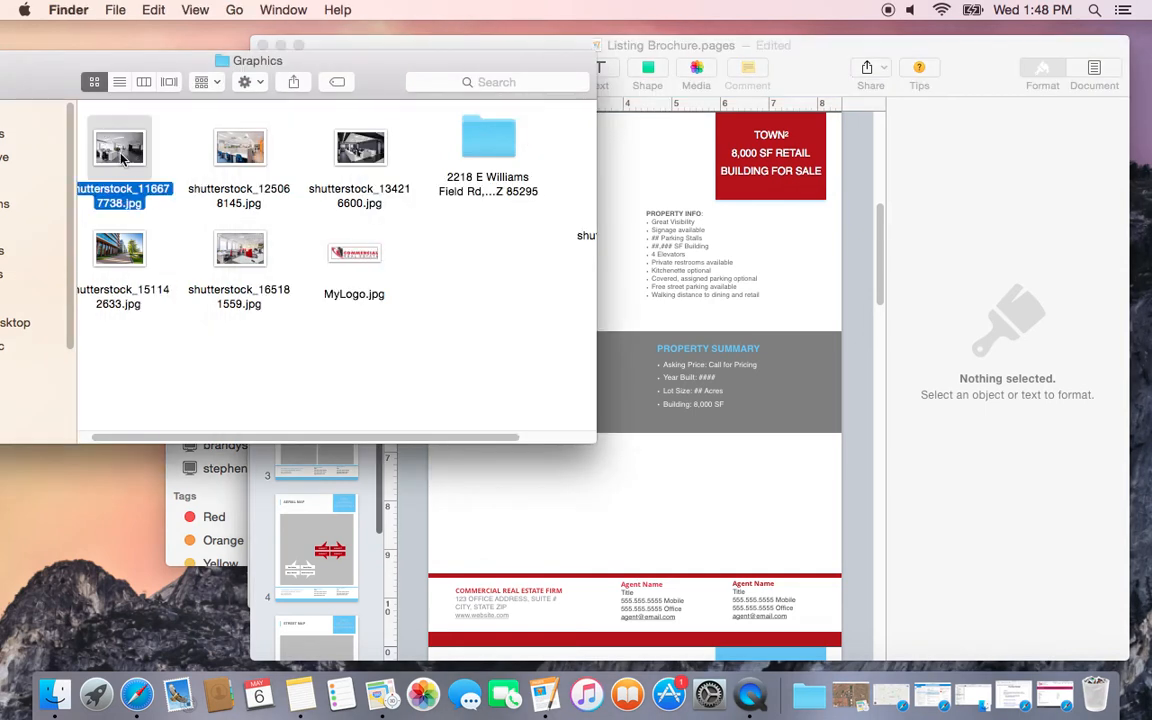
pyautogui.moveTo(112, 144); pyautogui.dragTo(630, 499)
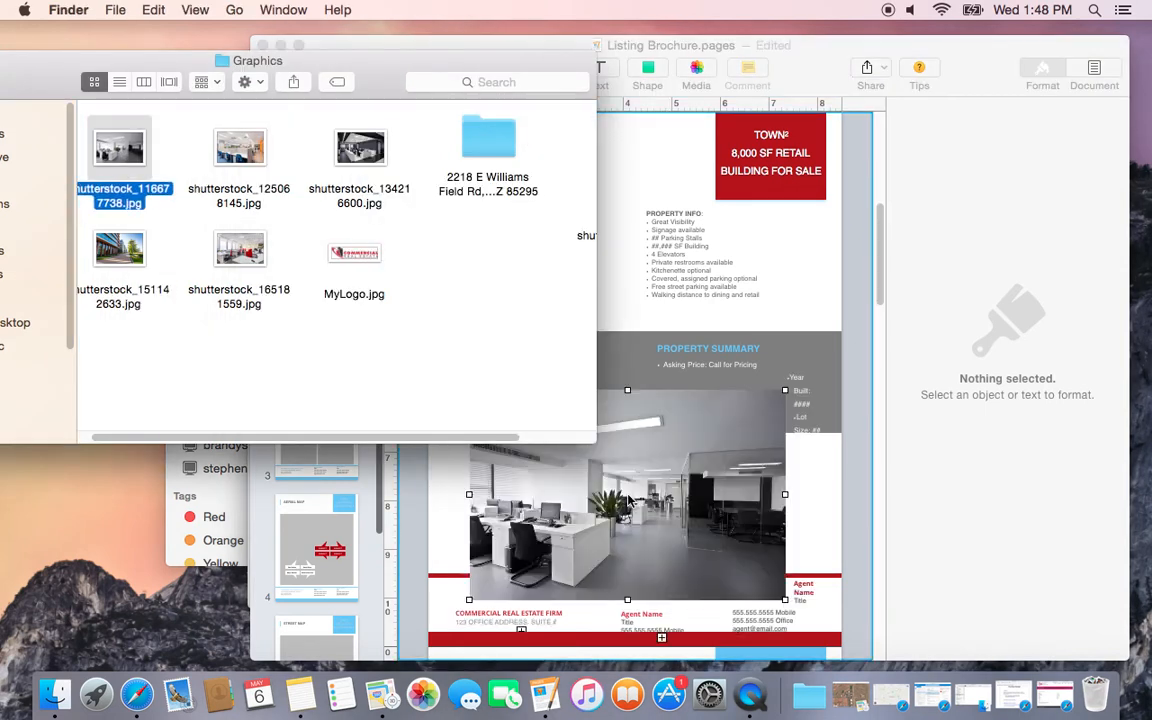
pyautogui.click(803, 525)
pyautogui.click(576, 458)
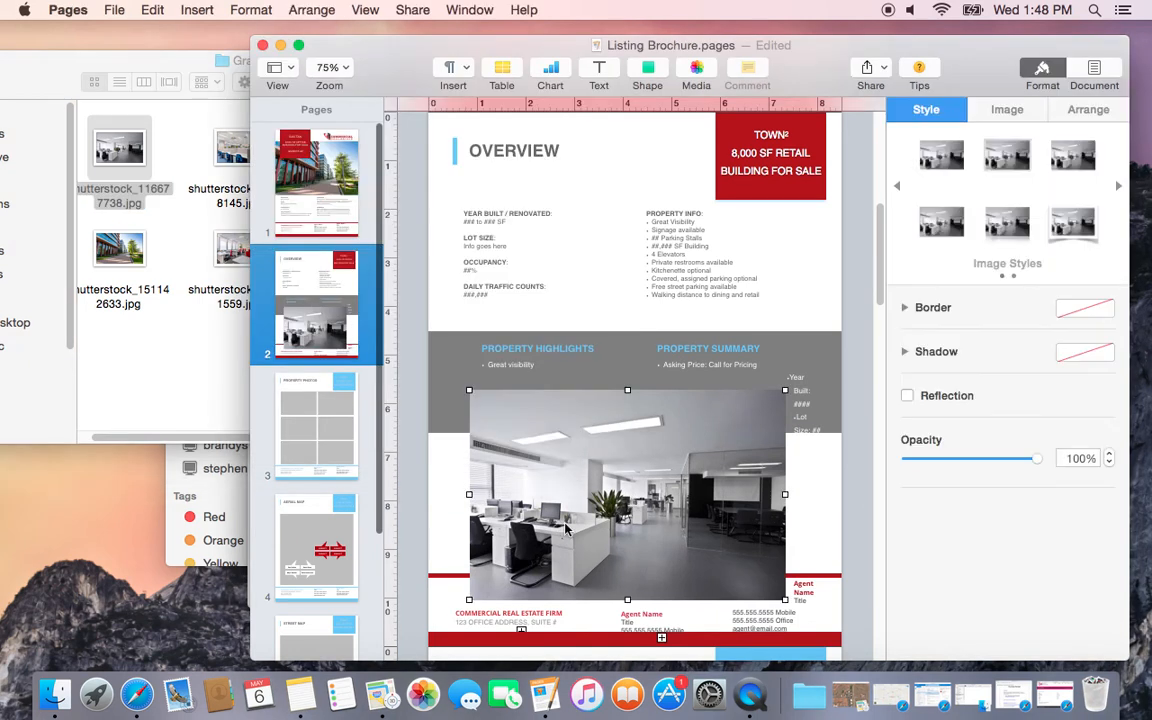
# Enlarge the Overview office photo to about 8.77 in wide to span the page, and send it behind all other objects
pyautogui.moveTo(470, 601); pyautogui.dragTo(410, 642)
pyautogui.moveTo(780, 395); pyautogui.dragTo(852, 375)
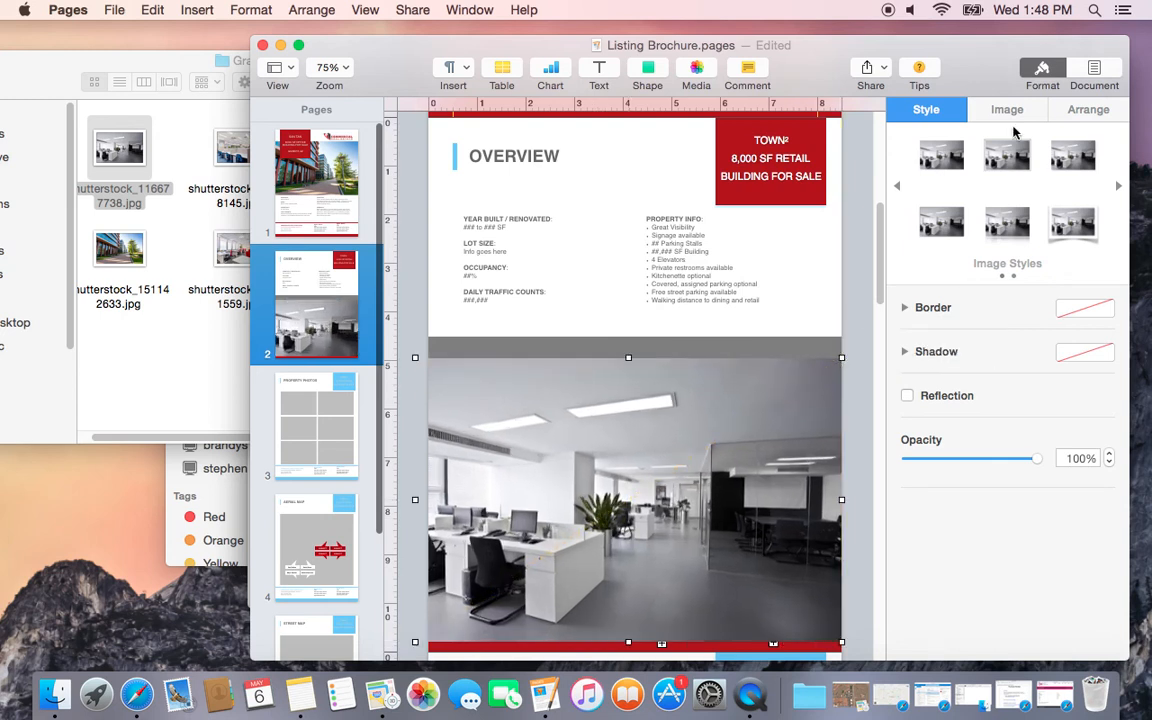
pyautogui.click(1070, 112)
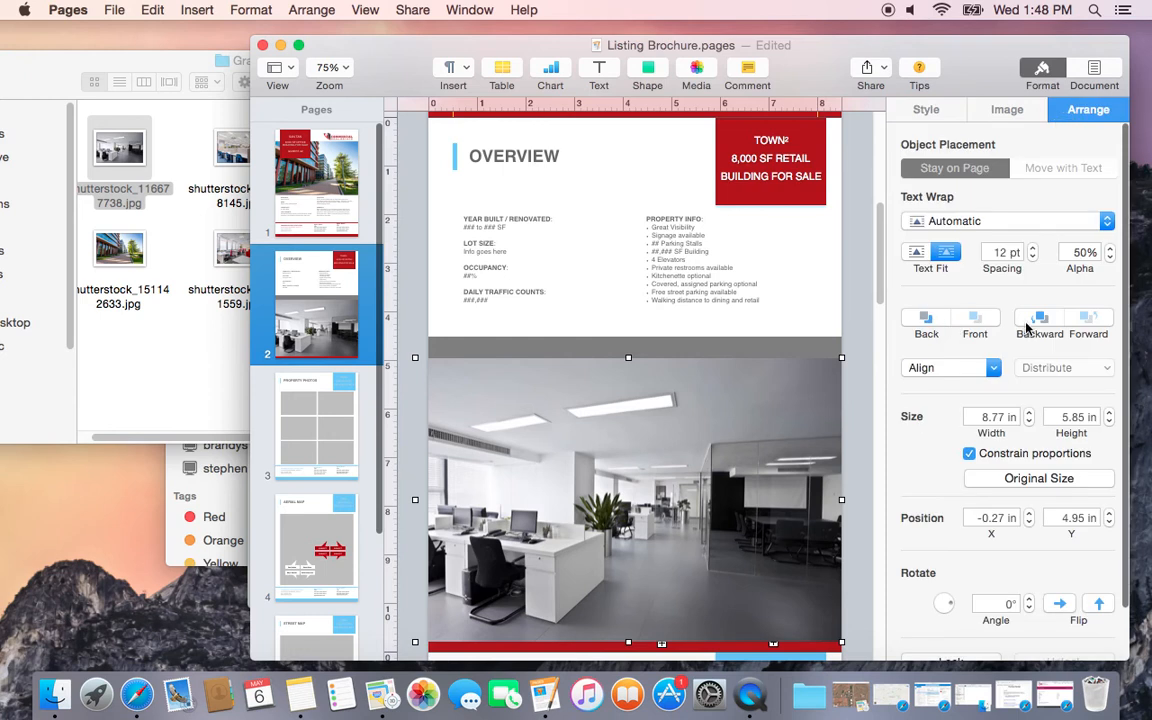
pyautogui.click(930, 322)
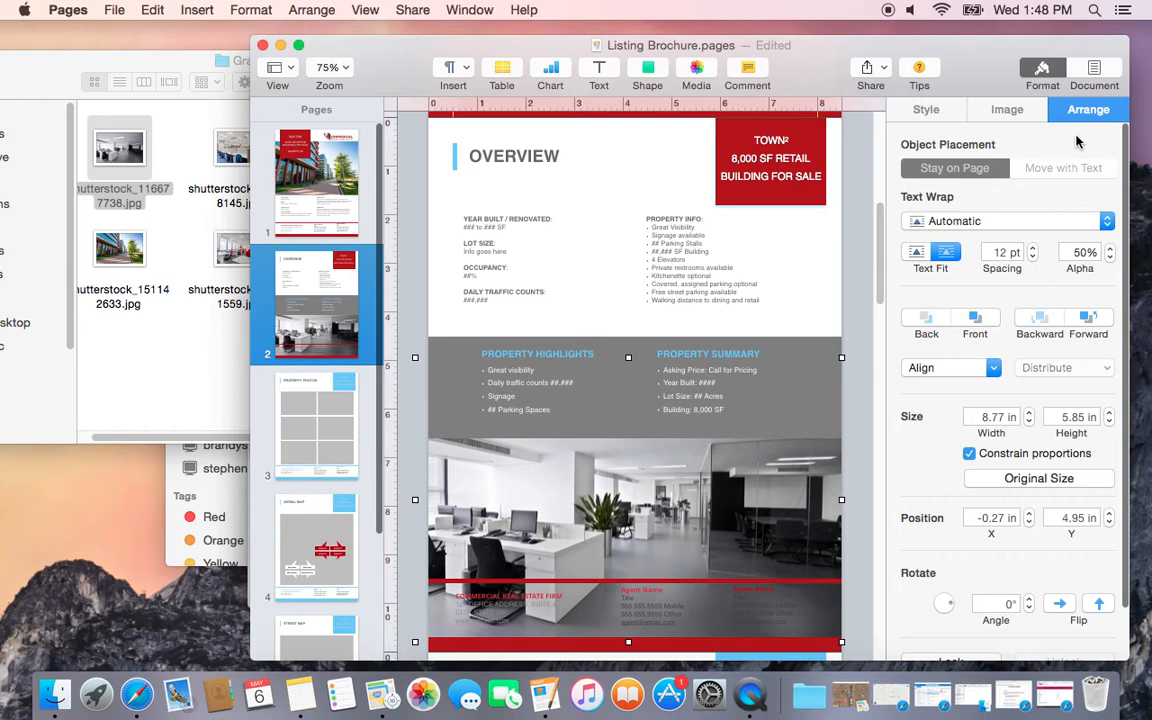
# Mask the Overview office photo, cropping its top edge down to the lower edge of the grey highlights band
pyautogui.click(980, 113)
pyautogui.click(1005, 264)
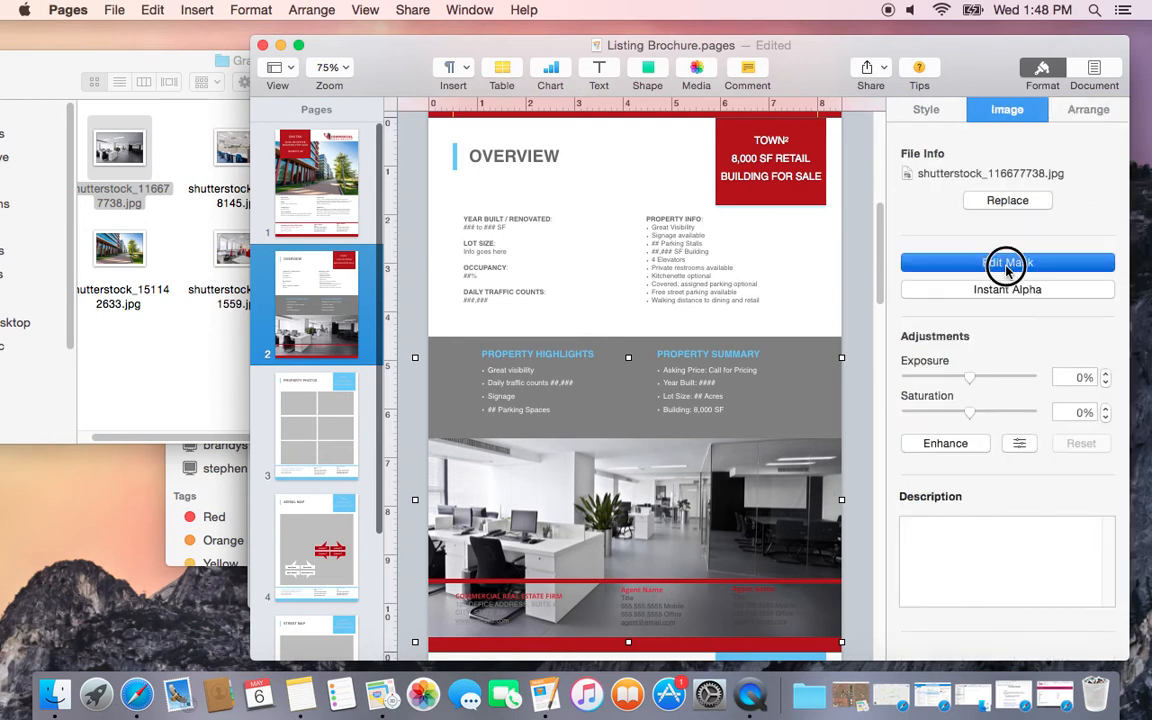
pyautogui.click(546, 650)
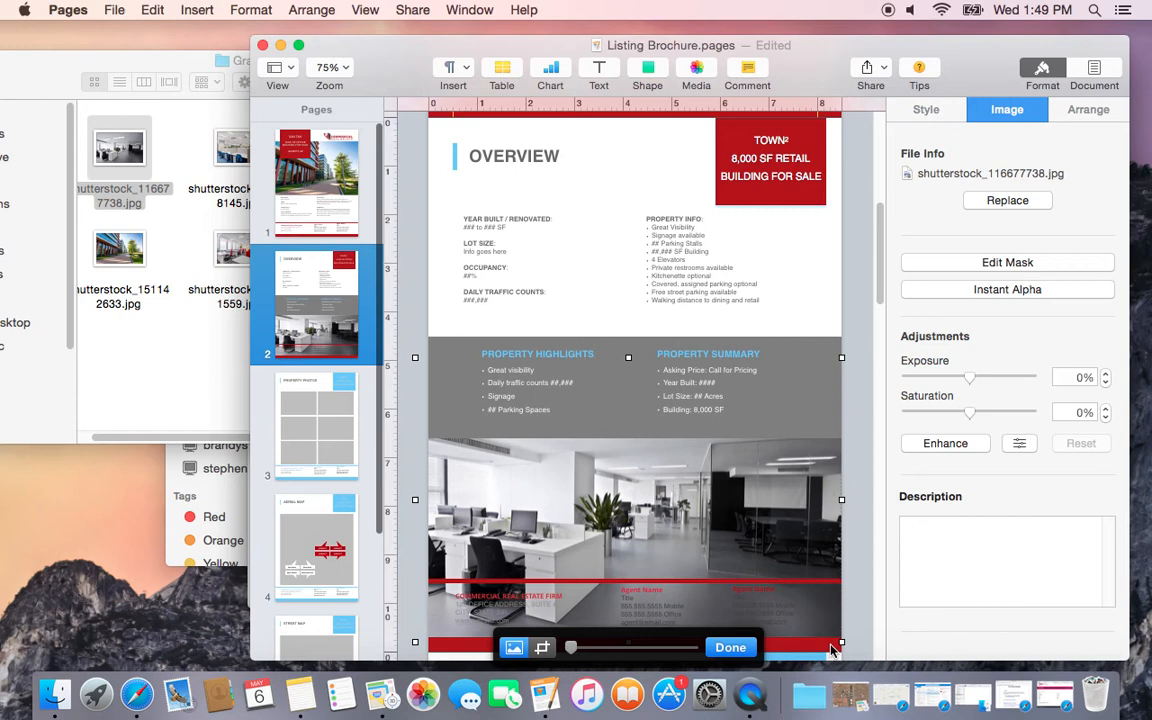
pyautogui.moveTo(843, 645); pyautogui.dragTo(881, 632)
pyautogui.scroll(1, 587, 630)
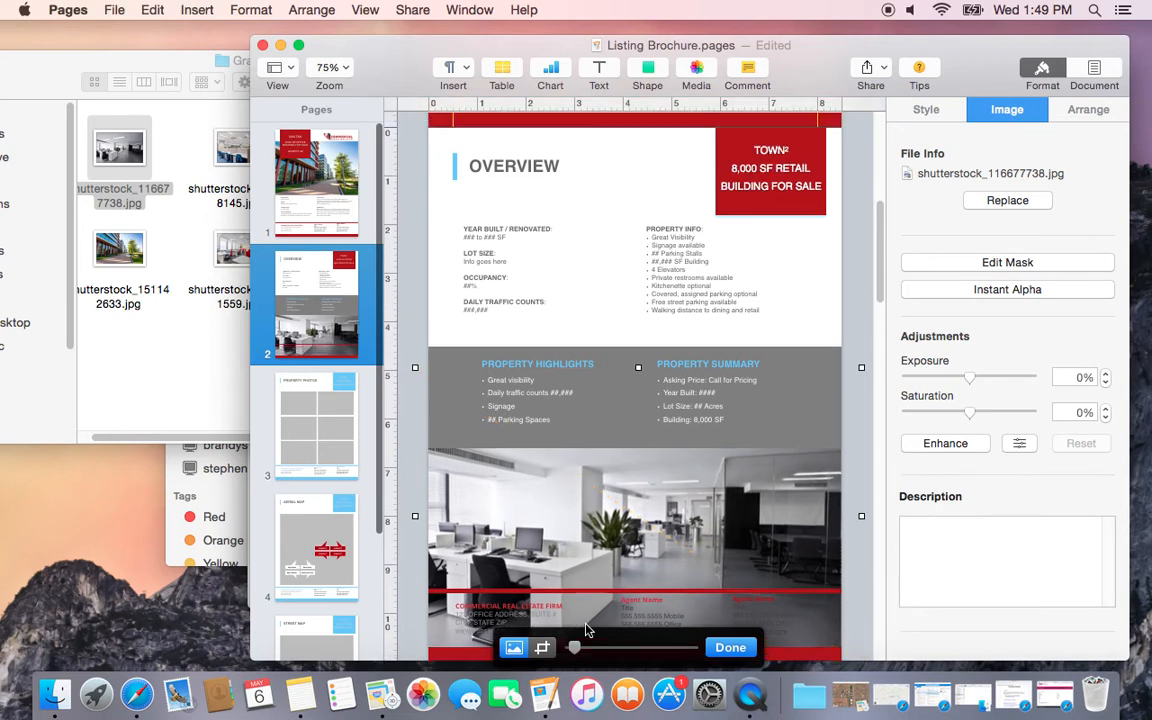
pyautogui.click(535, 650)
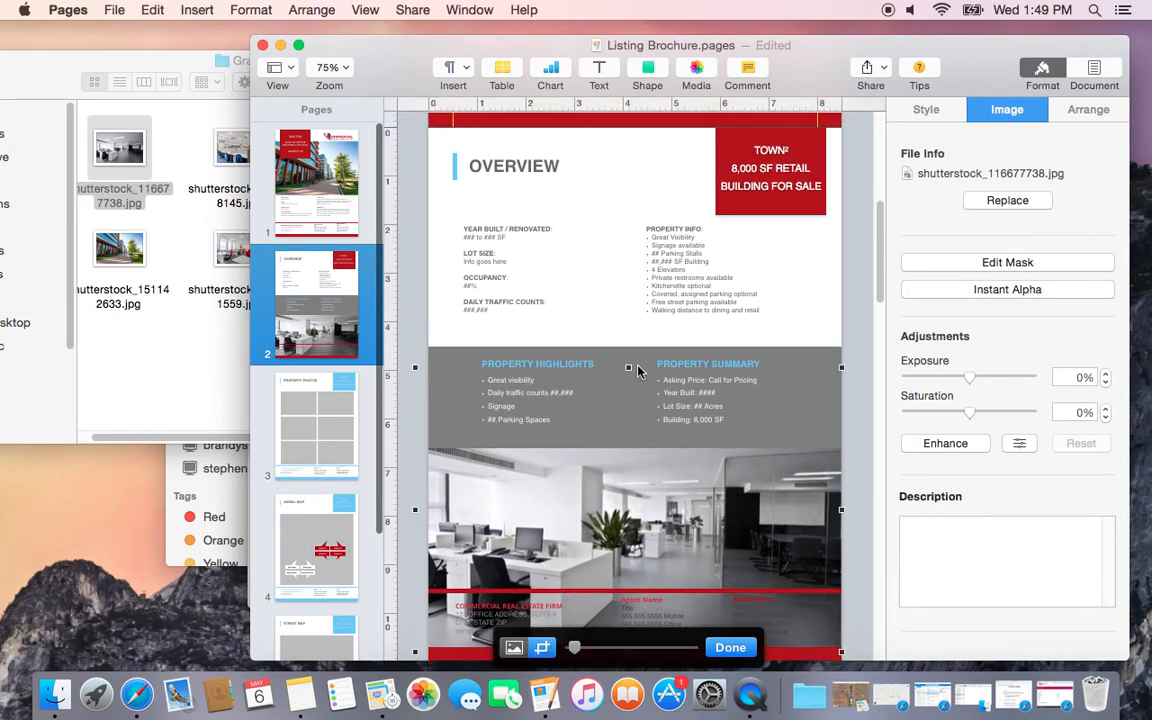
pyautogui.moveTo(627, 370); pyautogui.dragTo(622, 452)
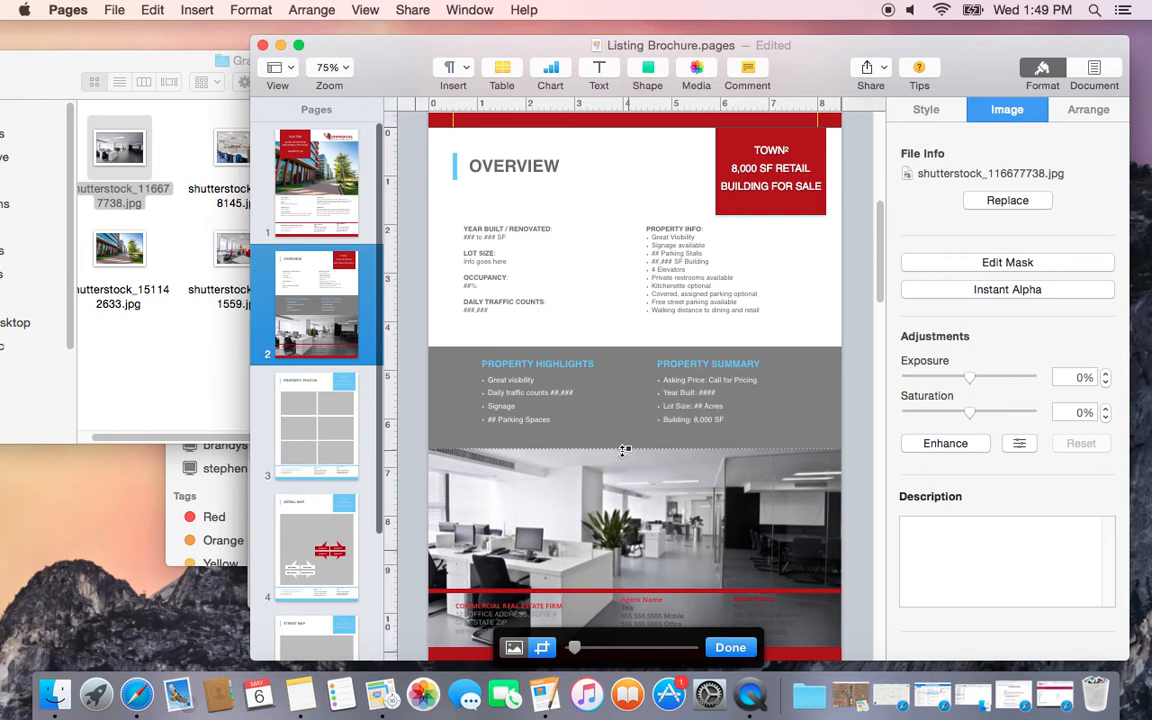
pyautogui.click(729, 649)
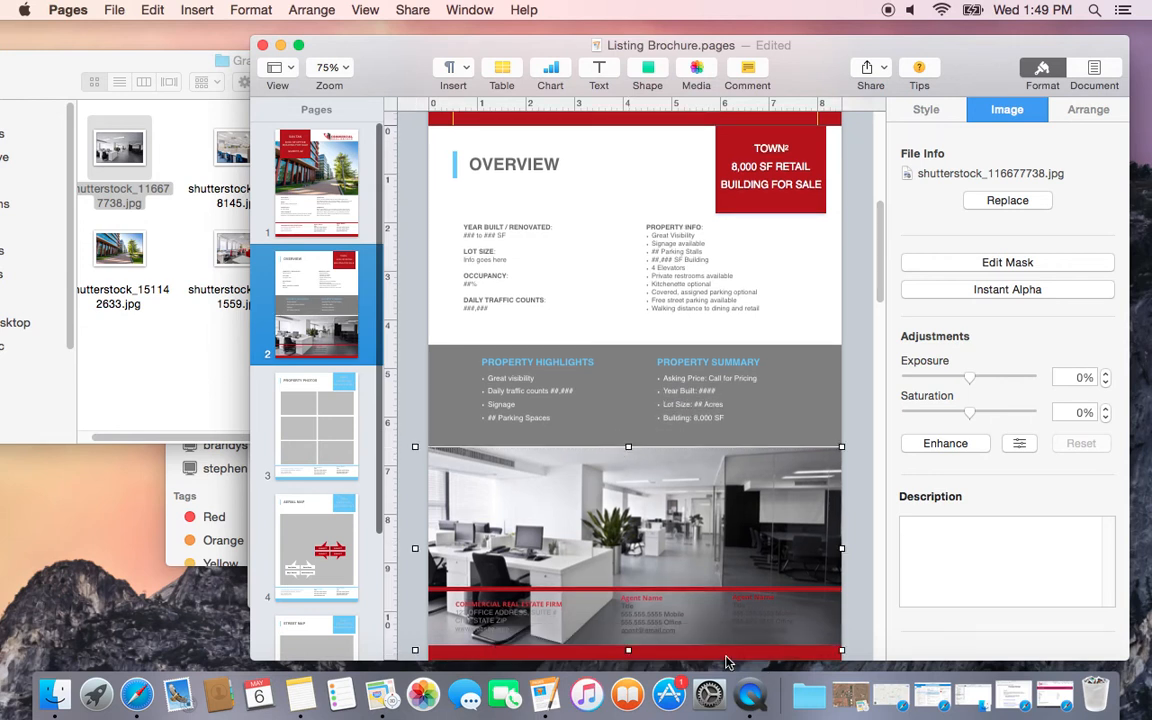
# Move the cropped office photo up to end at the footer's red line, and reposition the image within its mask
pyautogui.moveTo(700, 523); pyautogui.dragTo(702, 463)
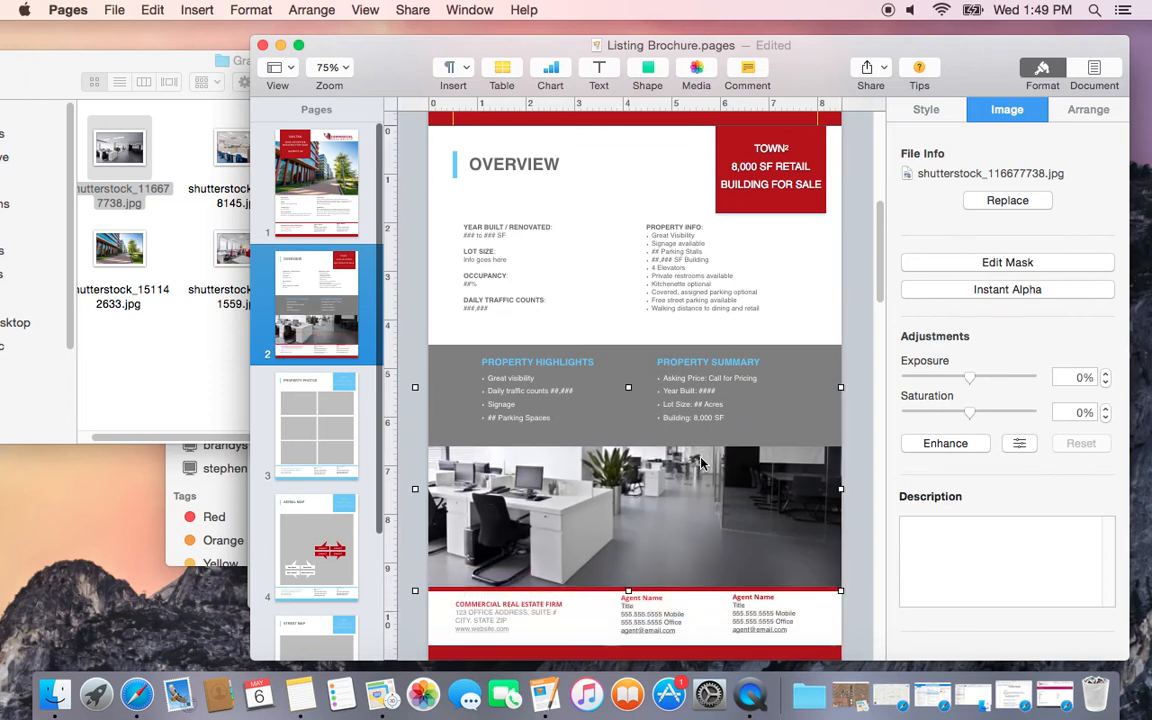
pyautogui.click(851, 450)
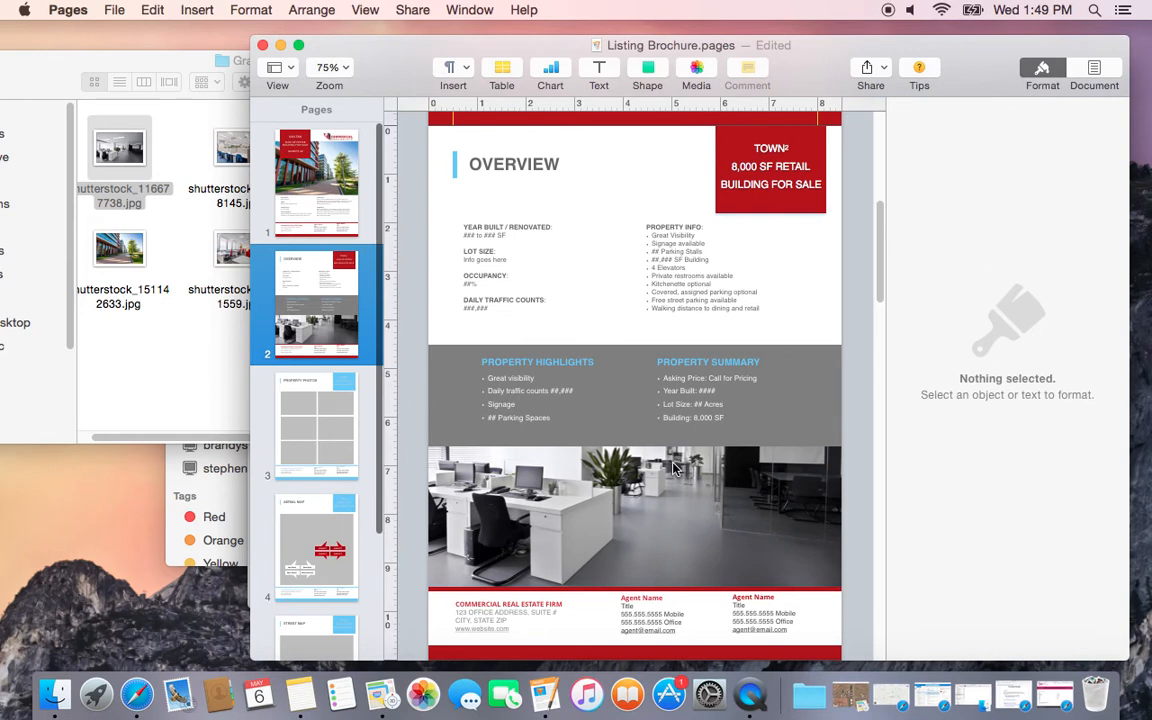
pyautogui.doubleClick(620, 480)
pyautogui.moveTo(620, 480); pyautogui.dragTo(565, 455)
pyautogui.click(729, 631)
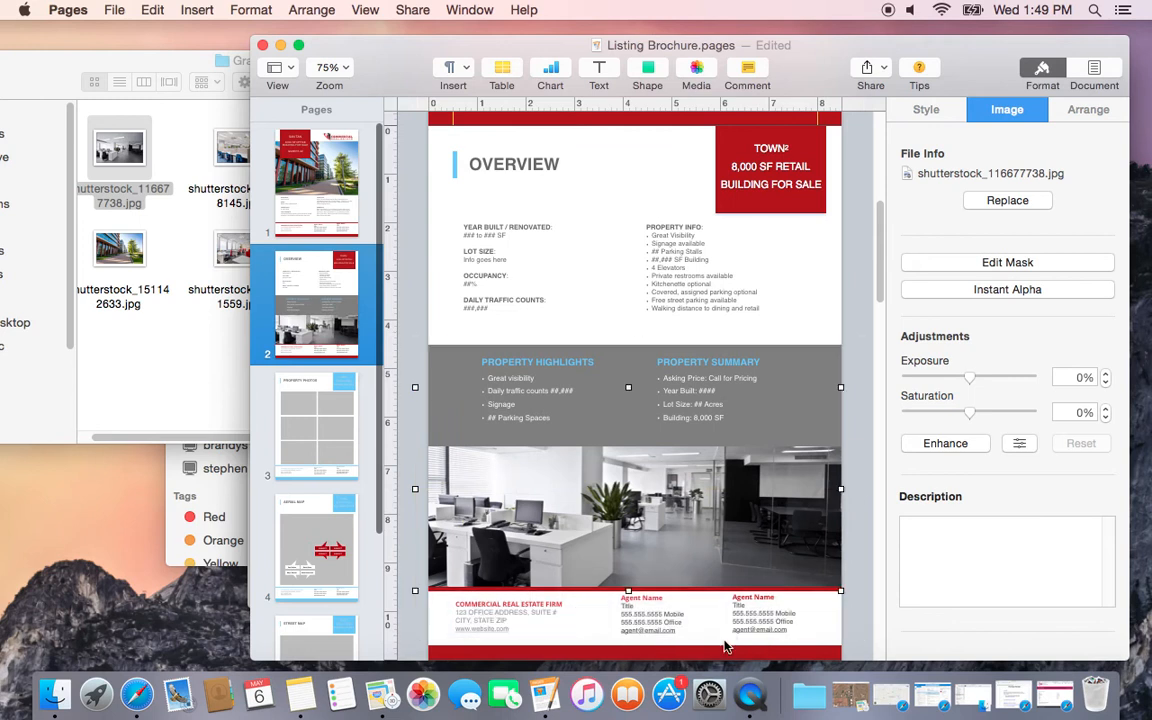
pyautogui.click(868, 485)
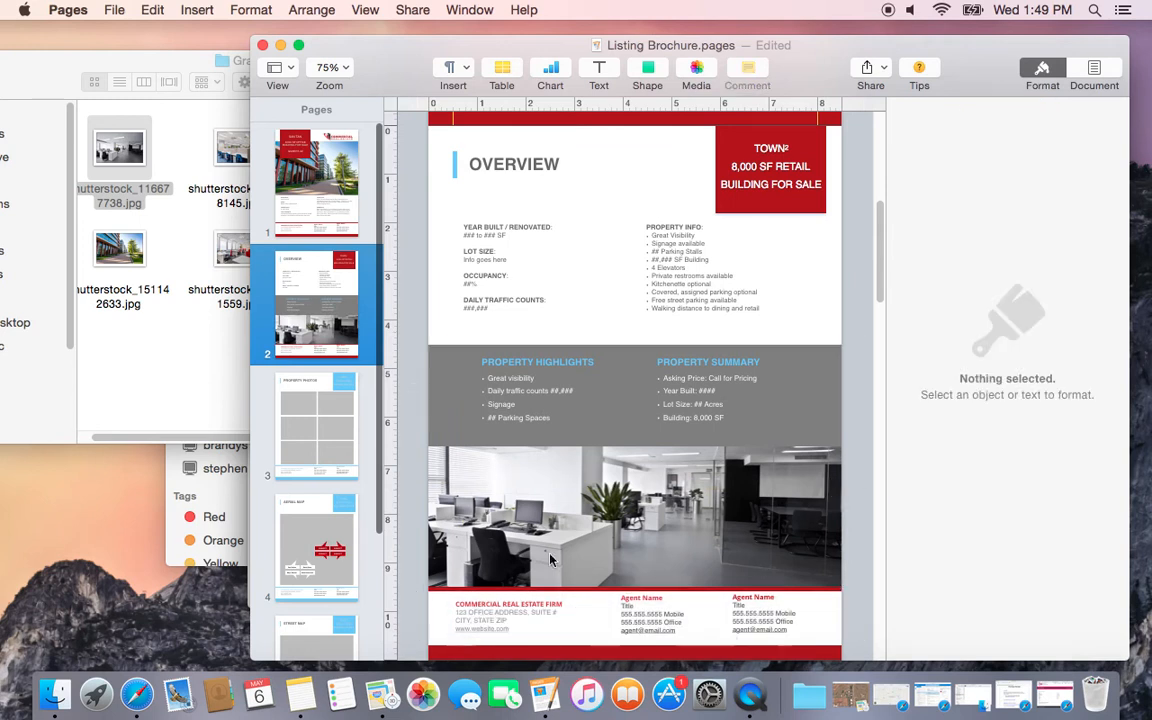
# Delete all six grey picture placeholders from the PROPERTY PHOTOS page
pyautogui.click(316, 435)
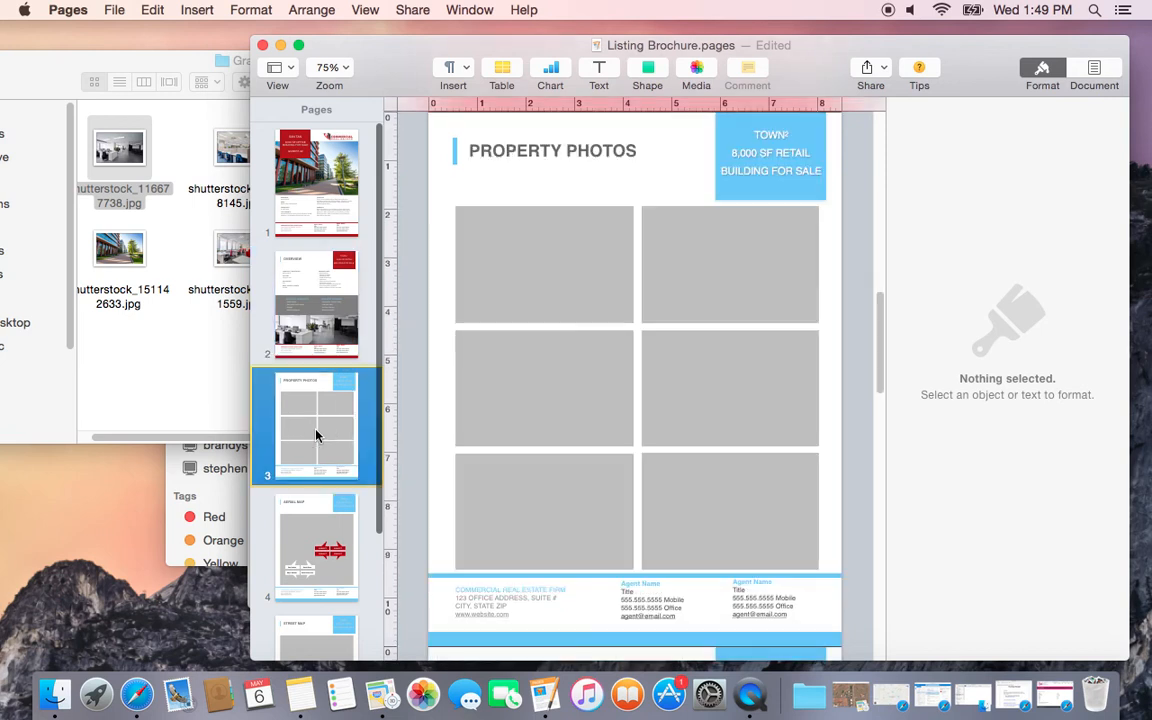
pyautogui.click(560, 244)
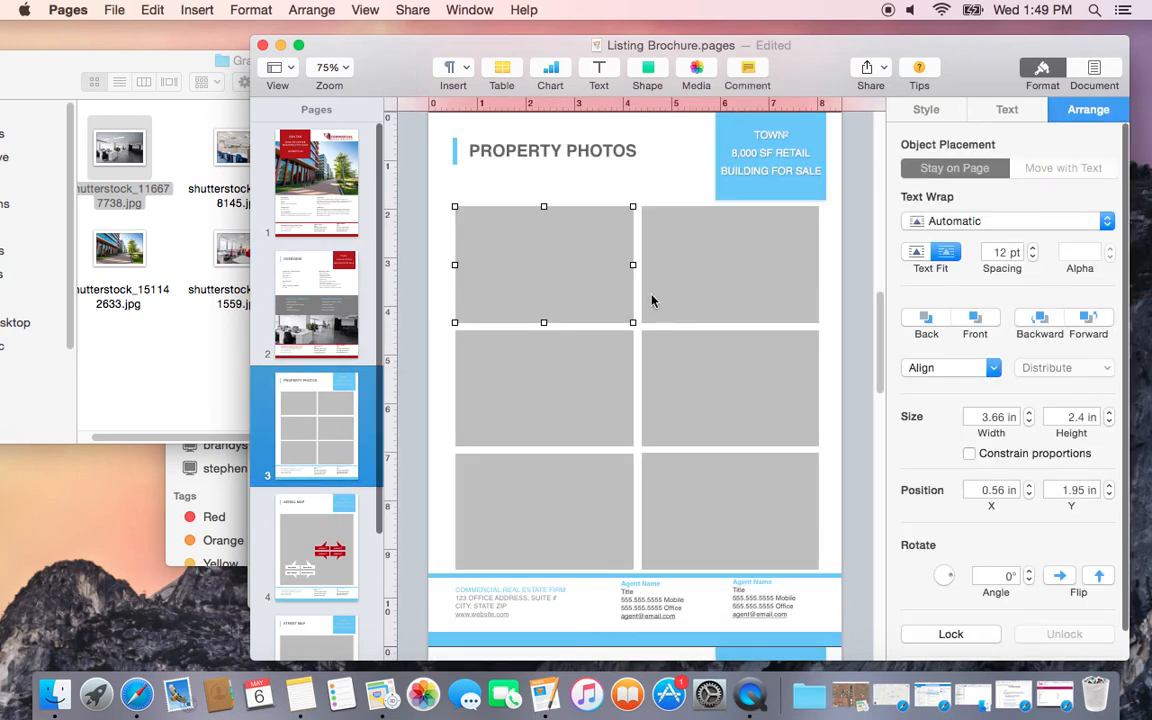
pyautogui.click(447, 278)
pyautogui.moveTo(444, 268); pyautogui.dragTo(760, 501)
pyautogui.press('Delete')
# Place shutterstock_125068145.jpg under the PROPERTY PHOTOS heading and scale it down to about two thirds of the page width
pyautogui.click(121, 355)
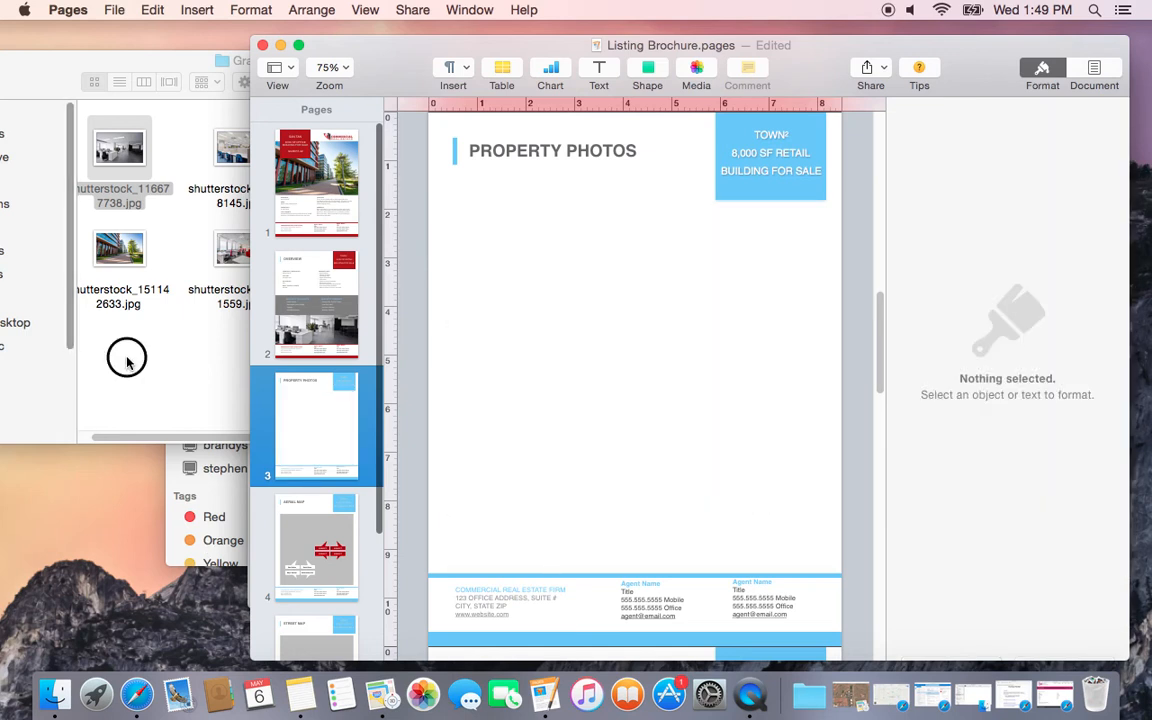
pyautogui.click(243, 155)
pyautogui.moveTo(212, 132); pyautogui.dragTo(688, 318)
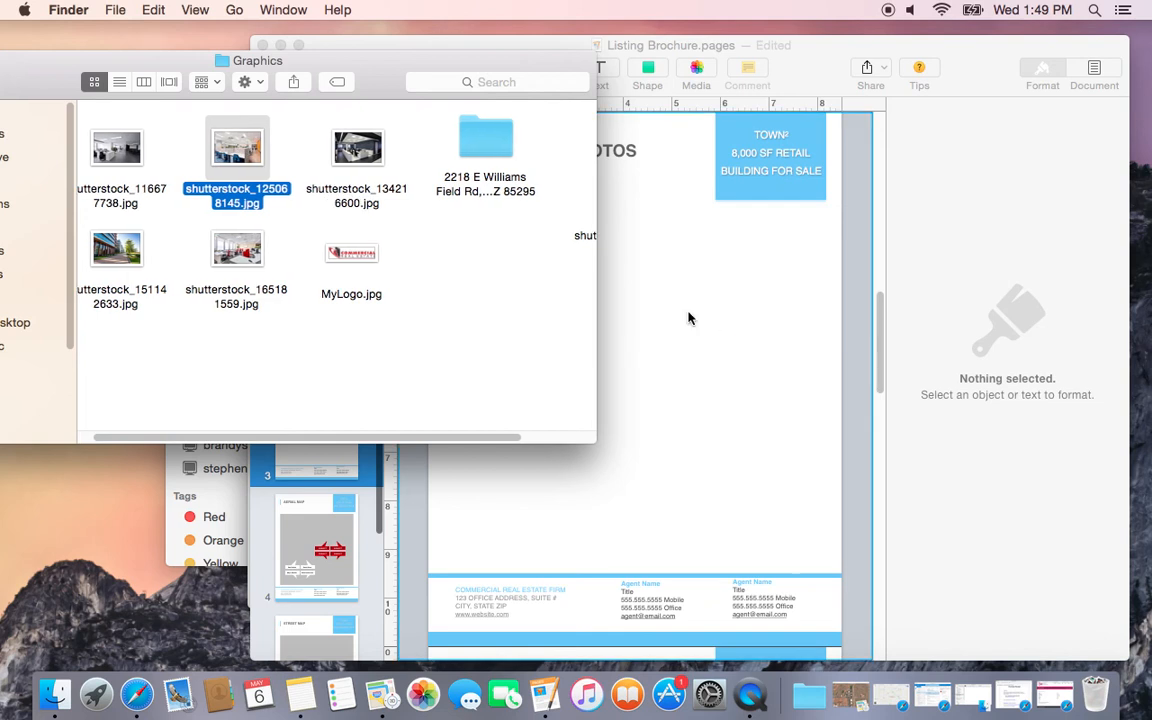
pyautogui.click(795, 402)
pyautogui.moveTo(844, 420); pyautogui.dragTo(786, 379)
pyautogui.moveTo(727, 343); pyautogui.dragTo(650, 350)
# Place shutterstock_134216600.jpg directly below the first property photo and resize it to the same width
pyautogui.click(184, 335)
pyautogui.moveTo(349, 168); pyautogui.dragTo(754, 502)
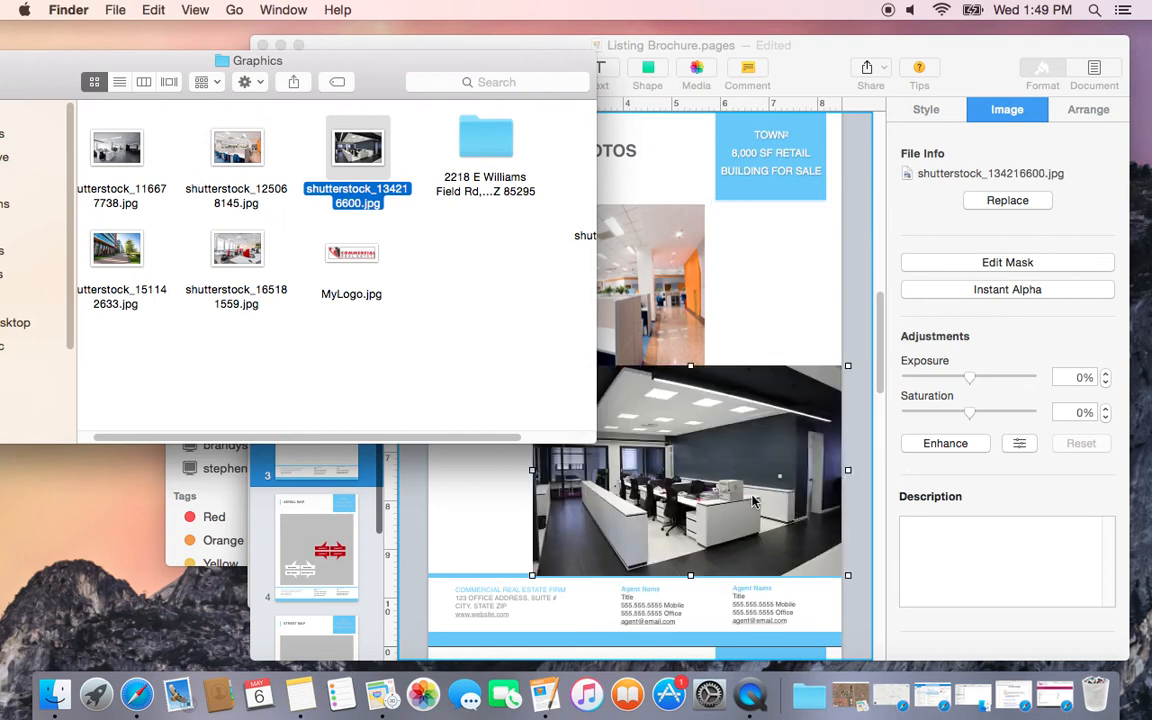
pyautogui.click(848, 368)
pyautogui.moveTo(848, 366); pyautogui.dragTo(742, 395)
pyautogui.moveTo(563, 453); pyautogui.dragTo(601, 455)
pyautogui.moveTo(678, 542); pyautogui.dragTo(706, 552)
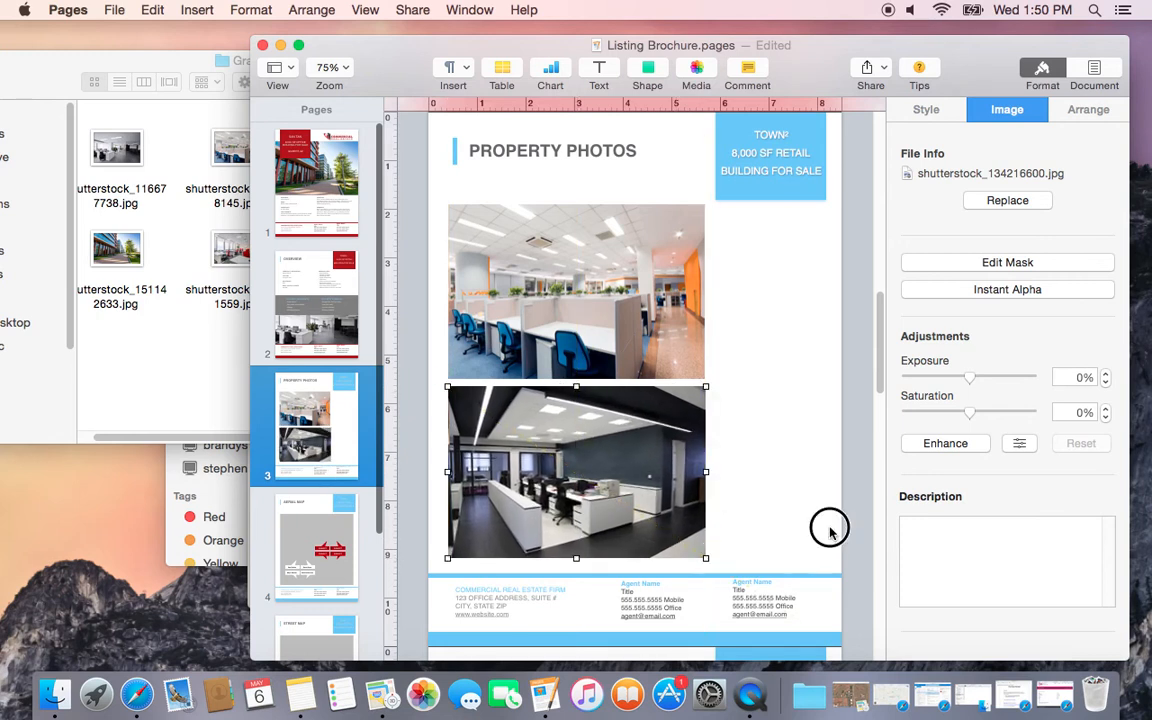
# Move both property photos together to the horizontal centre of the page and nudge them slightly downward
pyautogui.keyDown('shift'); pyautogui.click(548, 360); pyautogui.keyUp('shift')
pyautogui.press('Right')
pyautogui.press('Right')
pyautogui.press('Right')
pyautogui.press('Right')
pyautogui.press('Right')
pyautogui.press('Right')
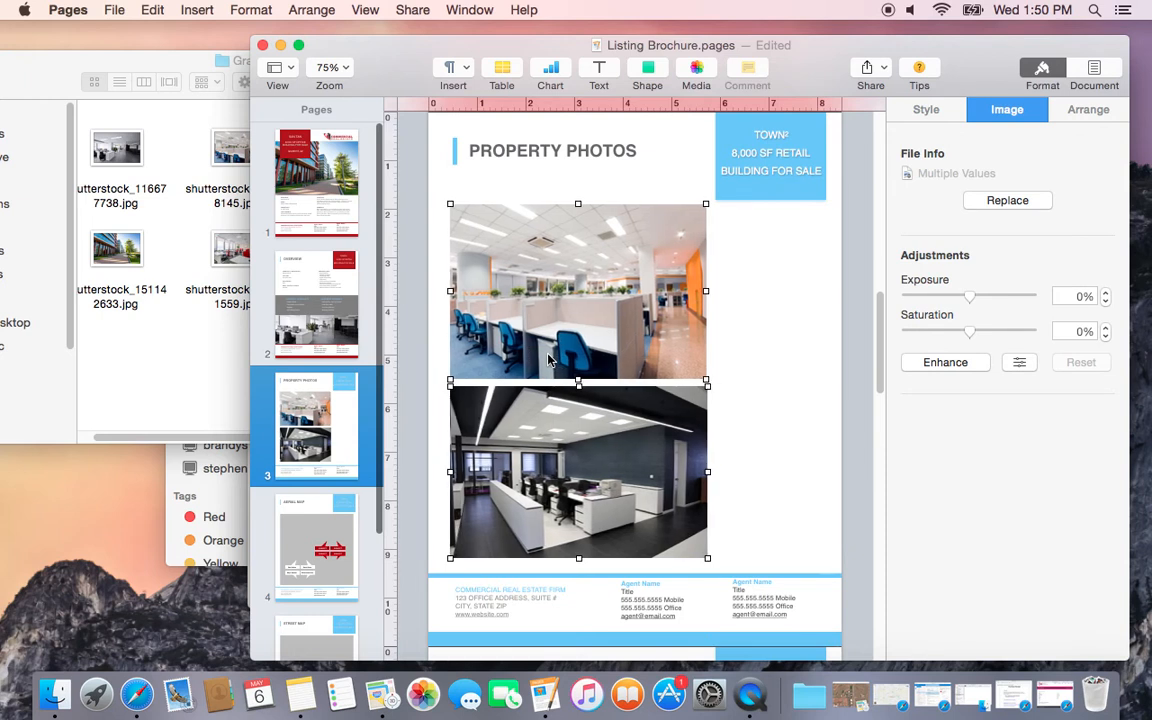
pyautogui.moveTo(514, 303); pyautogui.dragTo(572, 313)
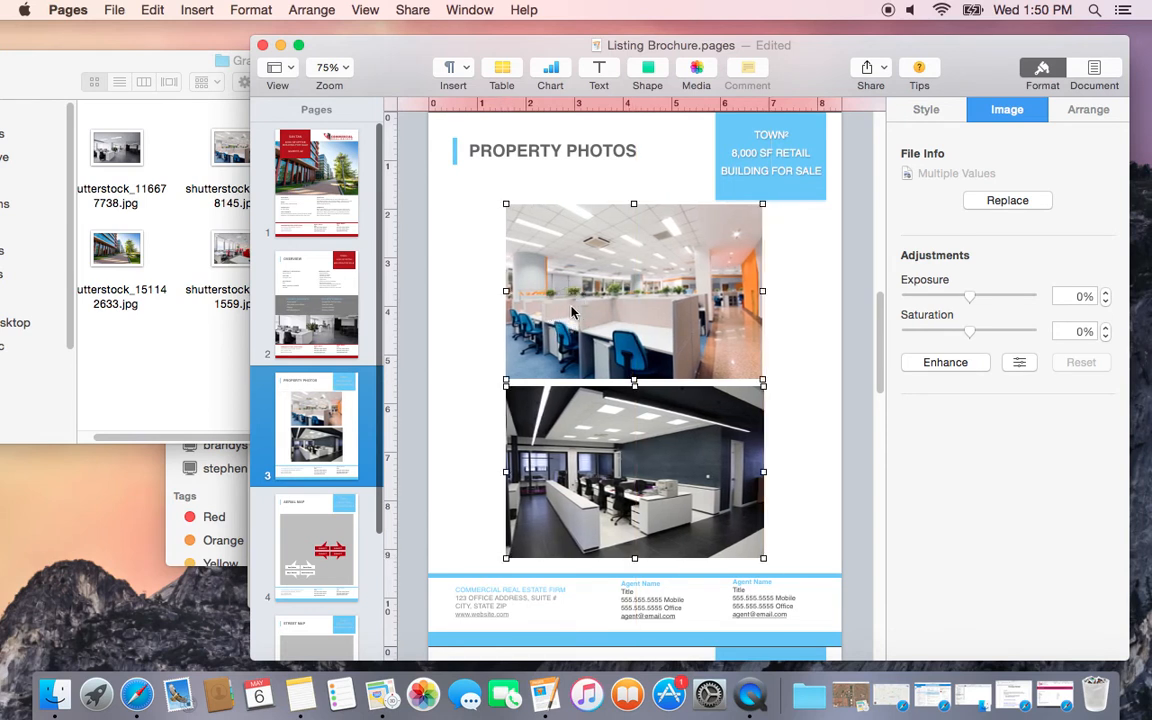
pyautogui.press('Down')
pyautogui.press('Down')
pyautogui.press('Down')
pyautogui.press('Down')
pyautogui.press('Down')
pyautogui.press('Down')
pyautogui.click(478, 332)
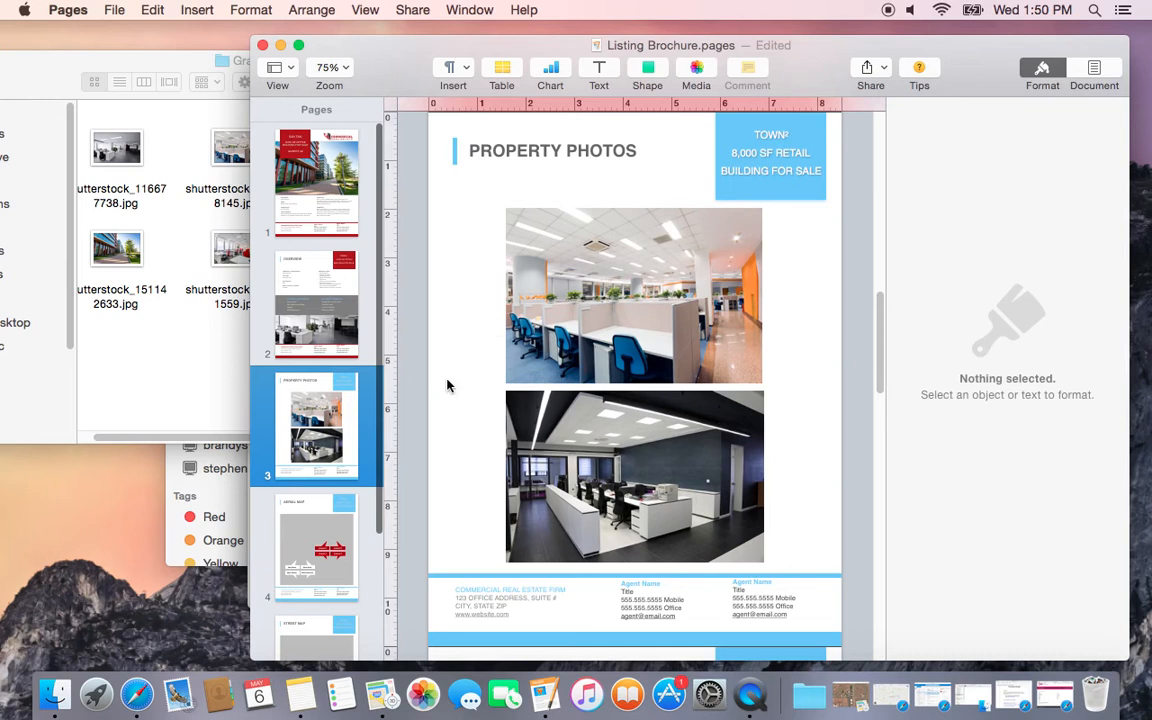
# Go to the AERIAL MAP page, then minimise the brochure window and switch to Maps
pyautogui.click(315, 541)
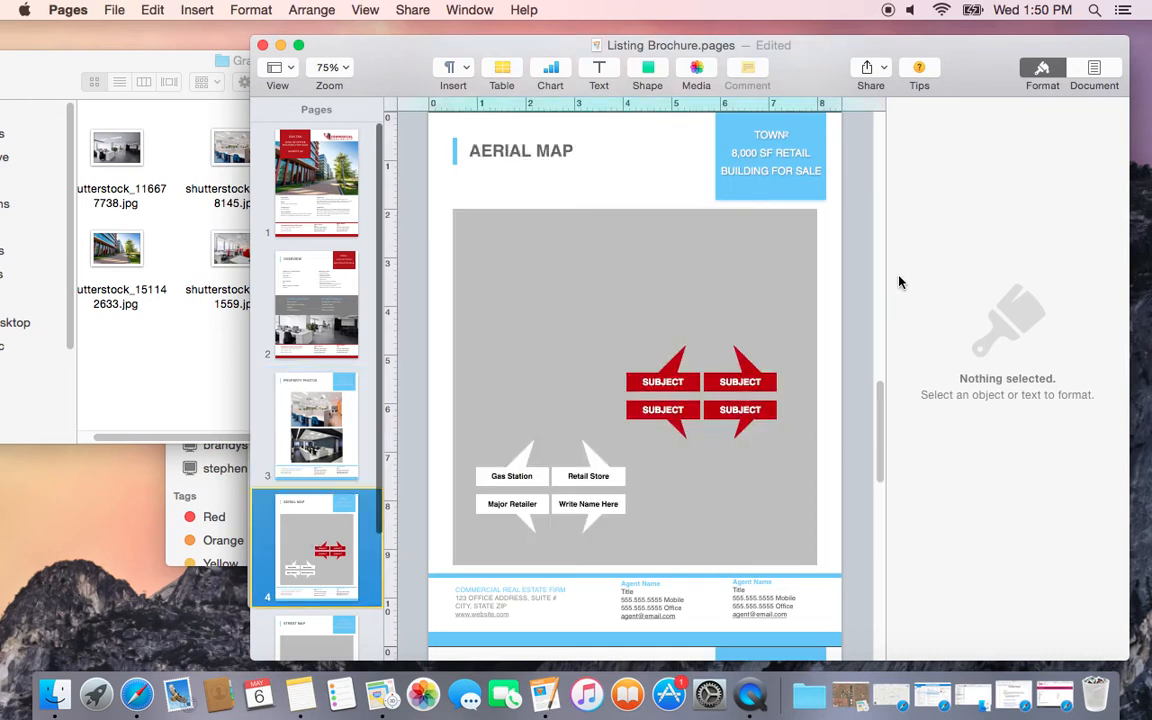
pyautogui.moveTo(884, 436)
pyautogui.mouseDown()
pyautogui.moveTo(887, 494)
pyautogui.moveTo(887, 417)
pyautogui.moveTo(893, 429)
pyautogui.mouseUp()
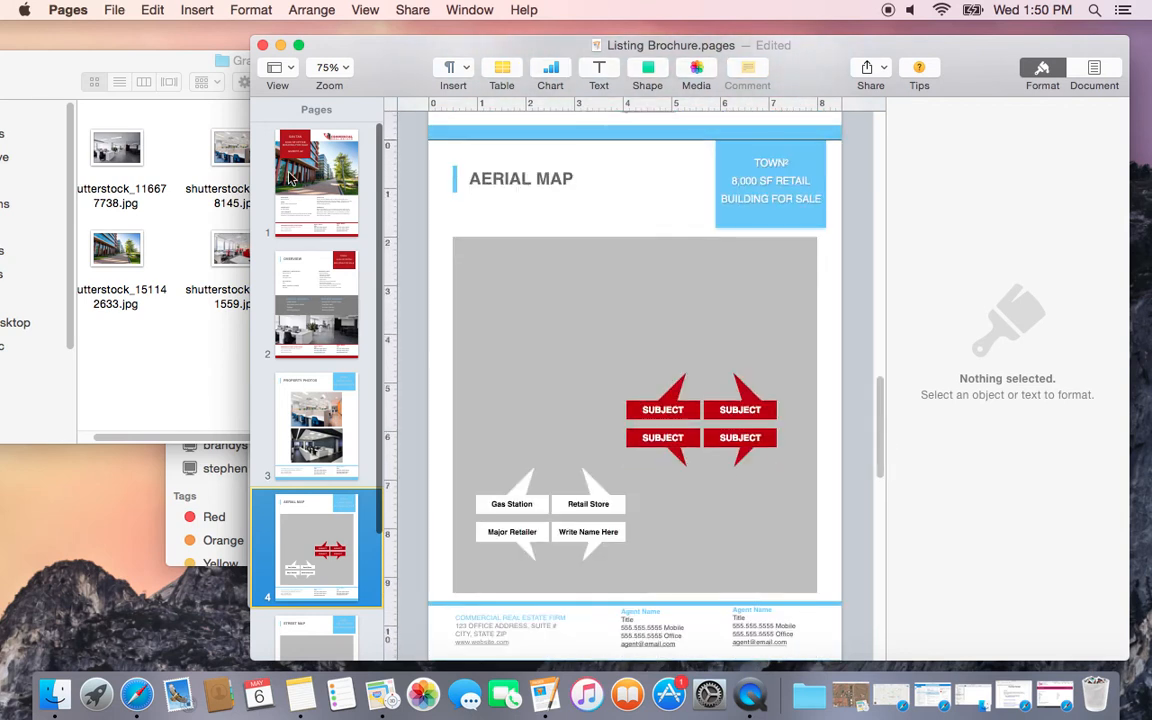
pyautogui.click(281, 45)
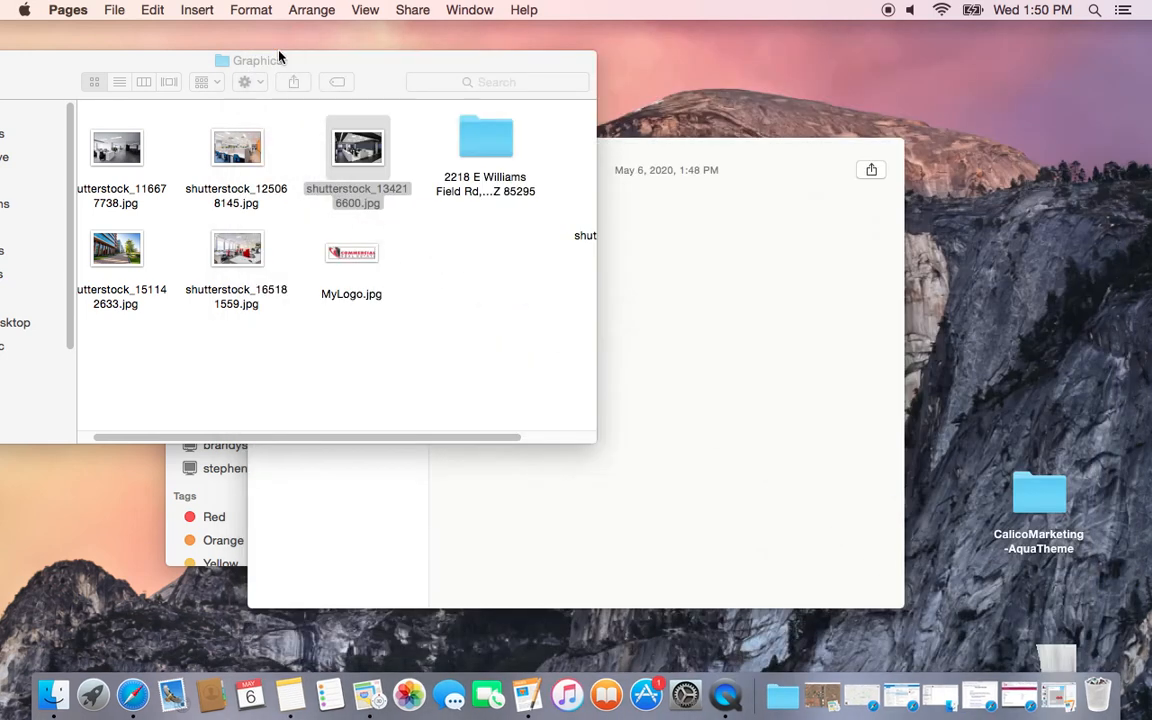
pyautogui.click(368, 700)
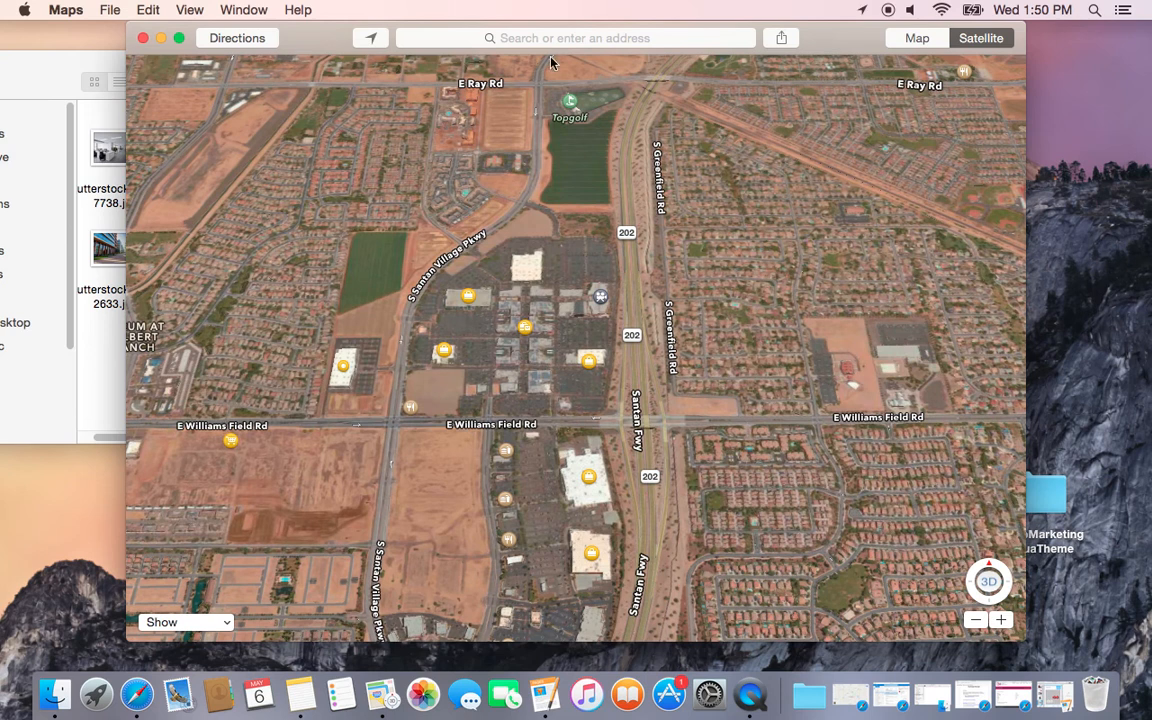
# Copy the property's address from the name of the address folder in the Graphics folder
pyautogui.click(88, 335)
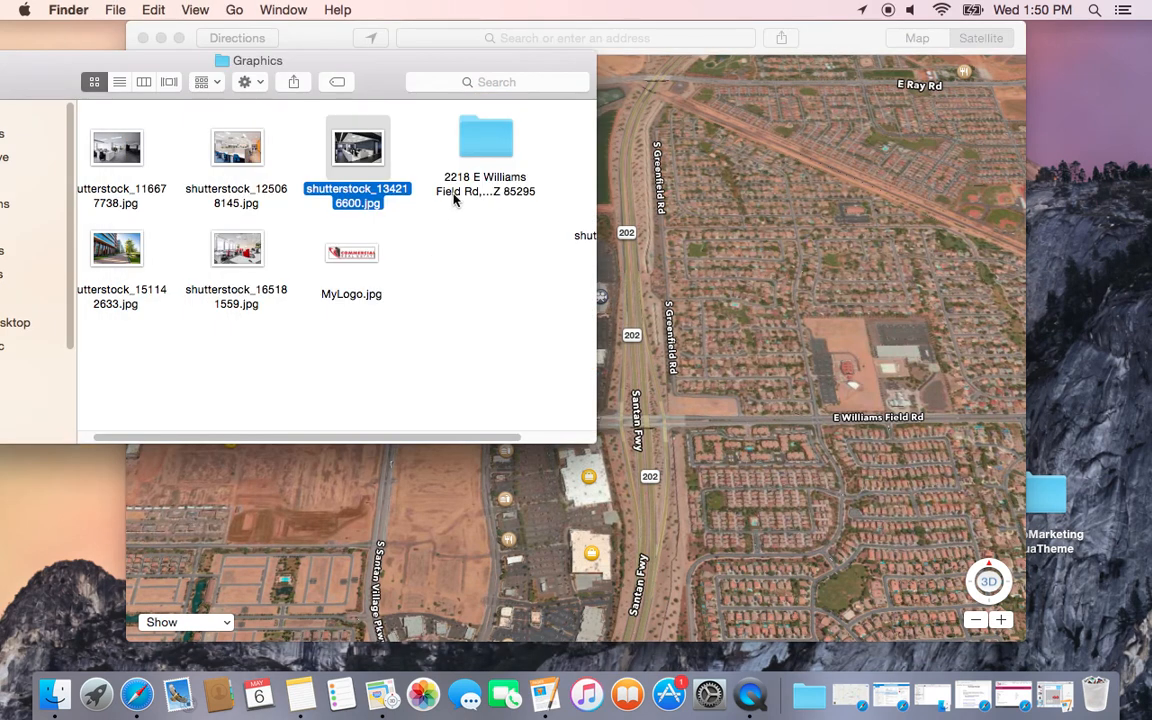
pyautogui.click(489, 190)
pyautogui.click(491, 190)
pyautogui.press('super+c')
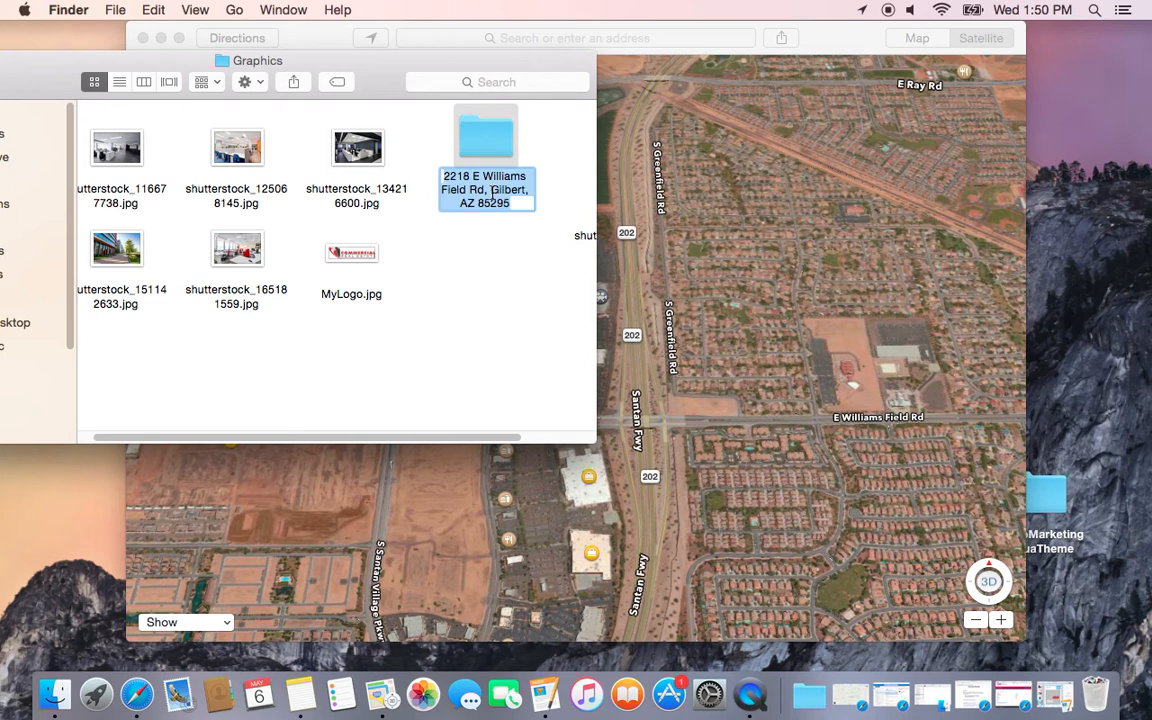
# Switch to Maps, look up the copied property address in satellite view, and clear the search to remove its pin
pyautogui.click(832, 58)
pyautogui.click(630, 38)
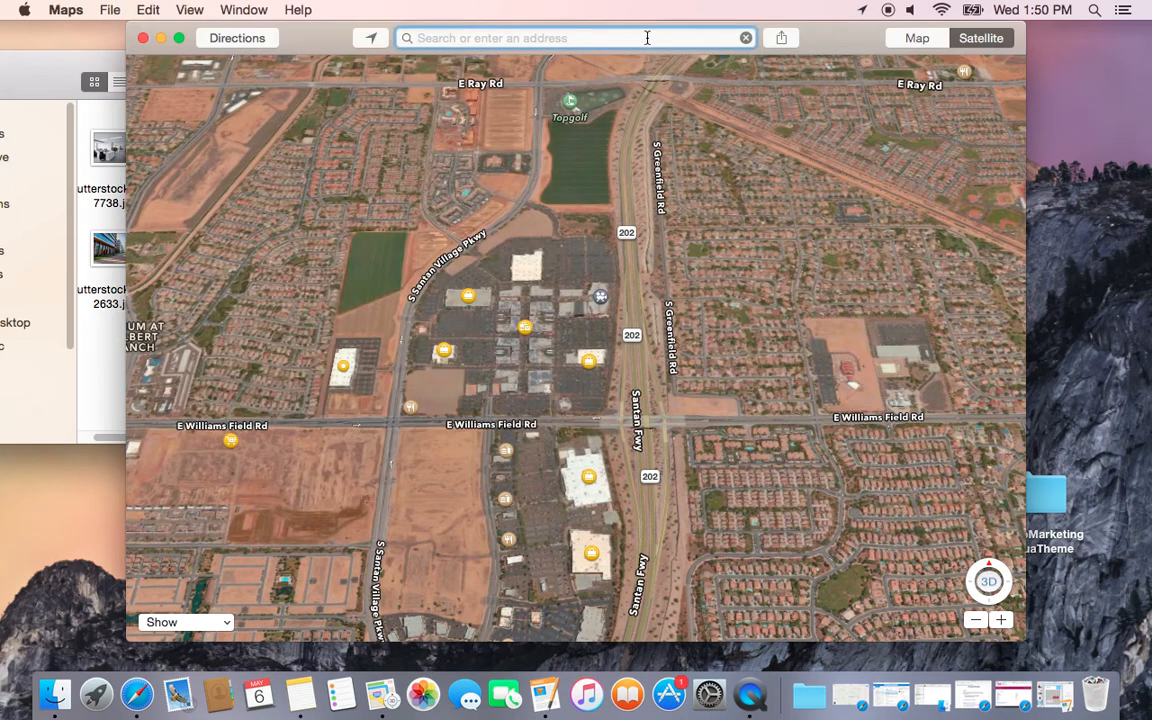
pyautogui.press('super+v')
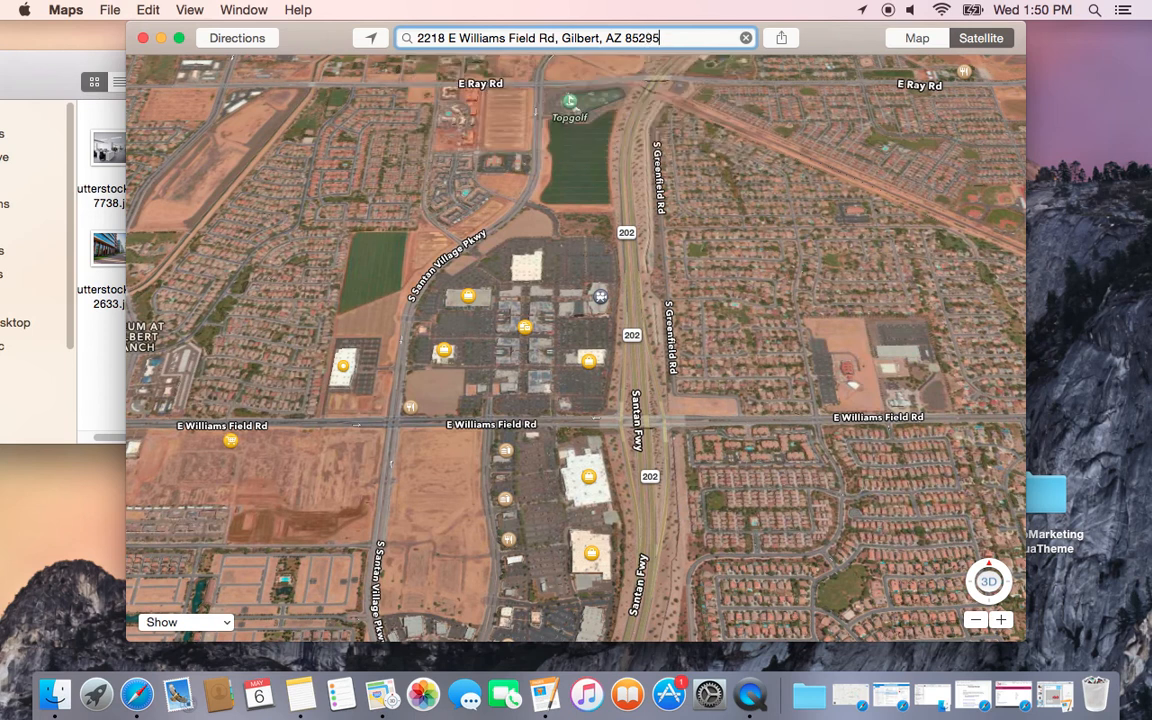
pyautogui.press('Return')
pyautogui.click(410, 352)
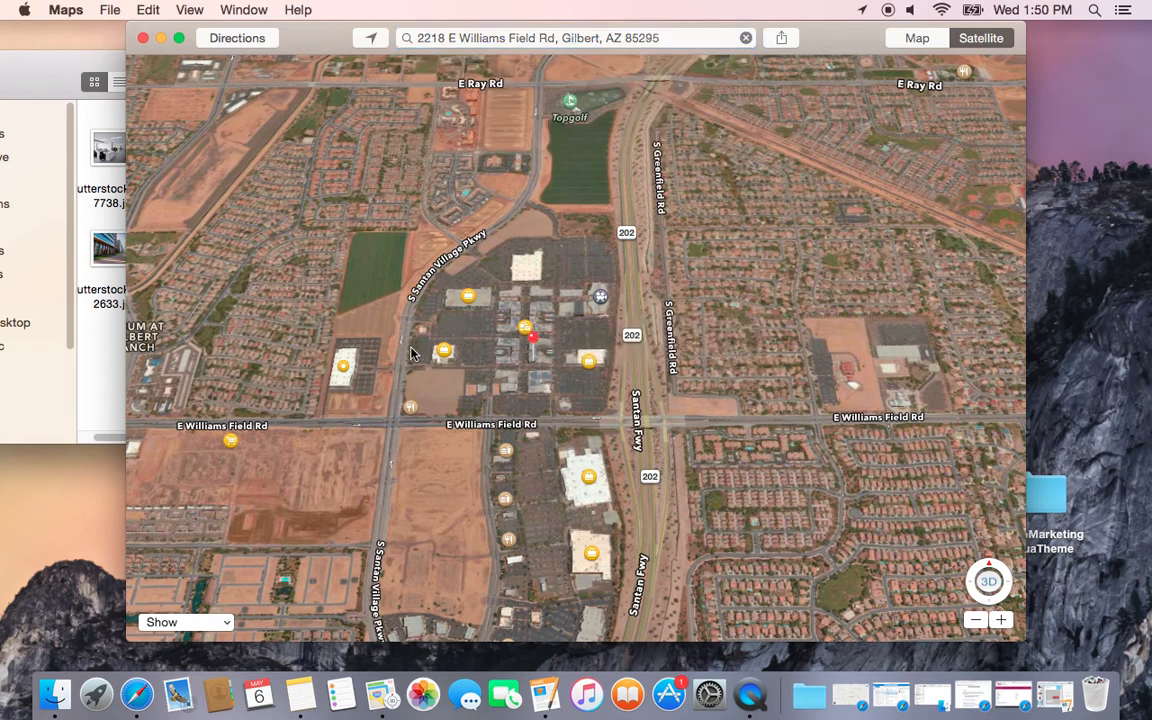
pyautogui.click(746, 38)
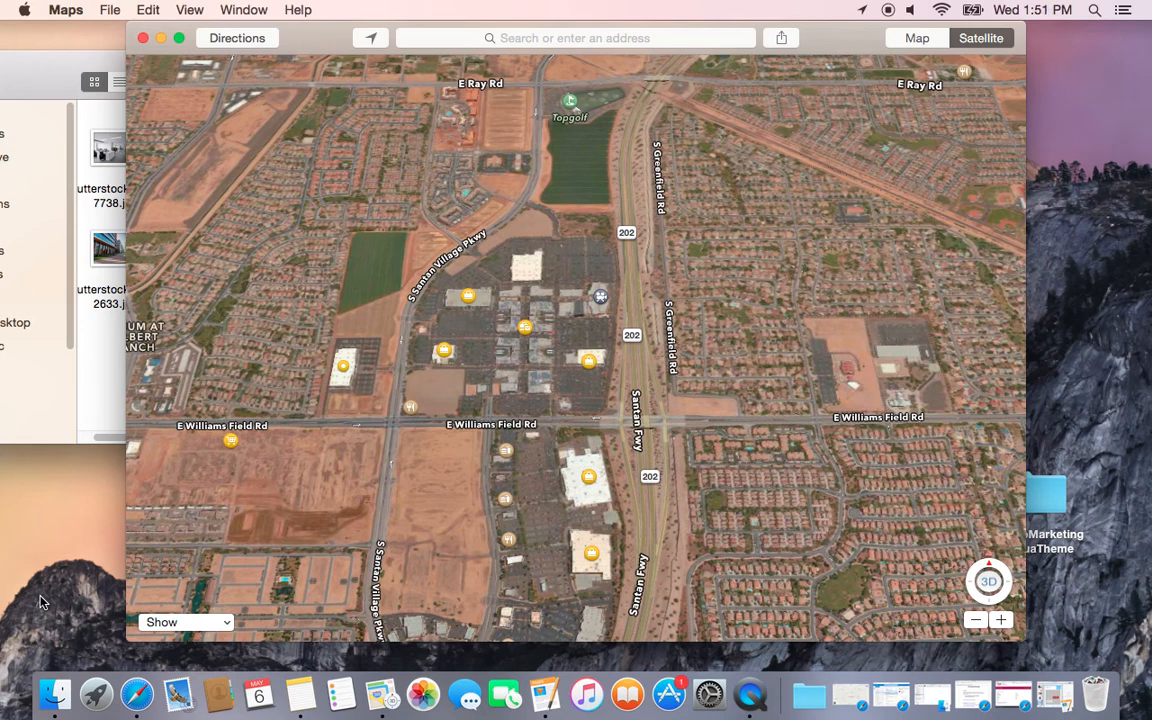
# Capture a screenshot of the satellite map area around the property and minimise the Maps window
pyautogui.press('super+shift+4')
pyautogui.moveTo(137, 604); pyautogui.dragTo(963, 66)
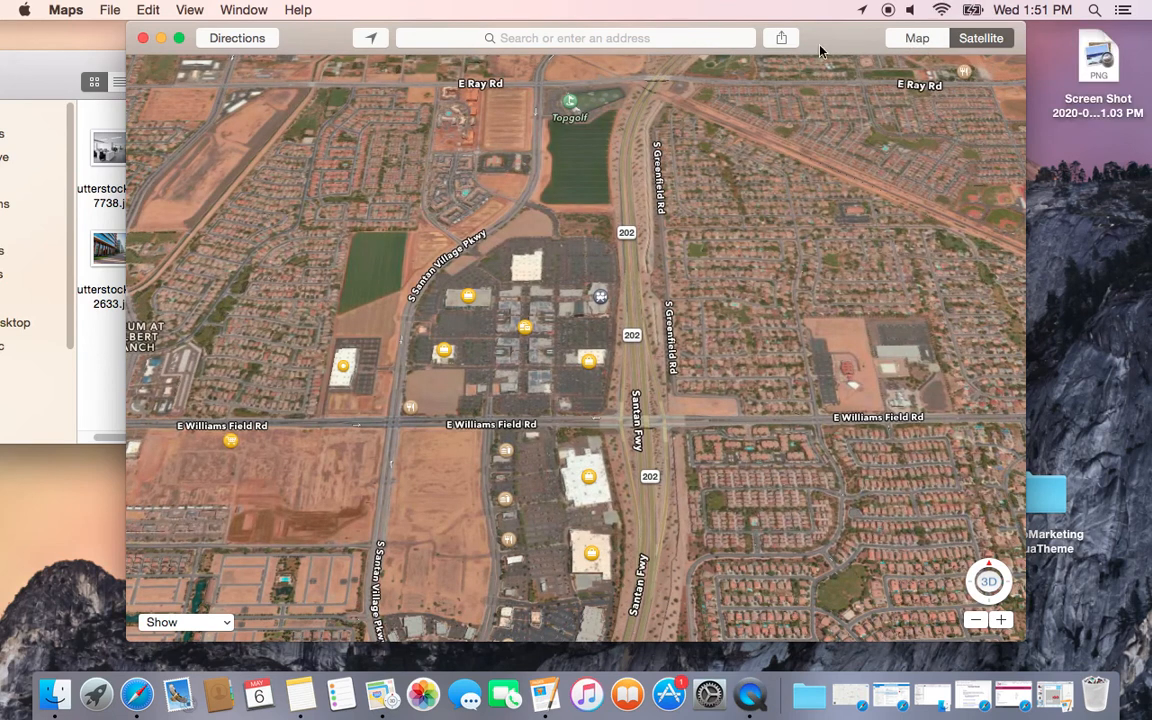
pyautogui.click(160, 38)
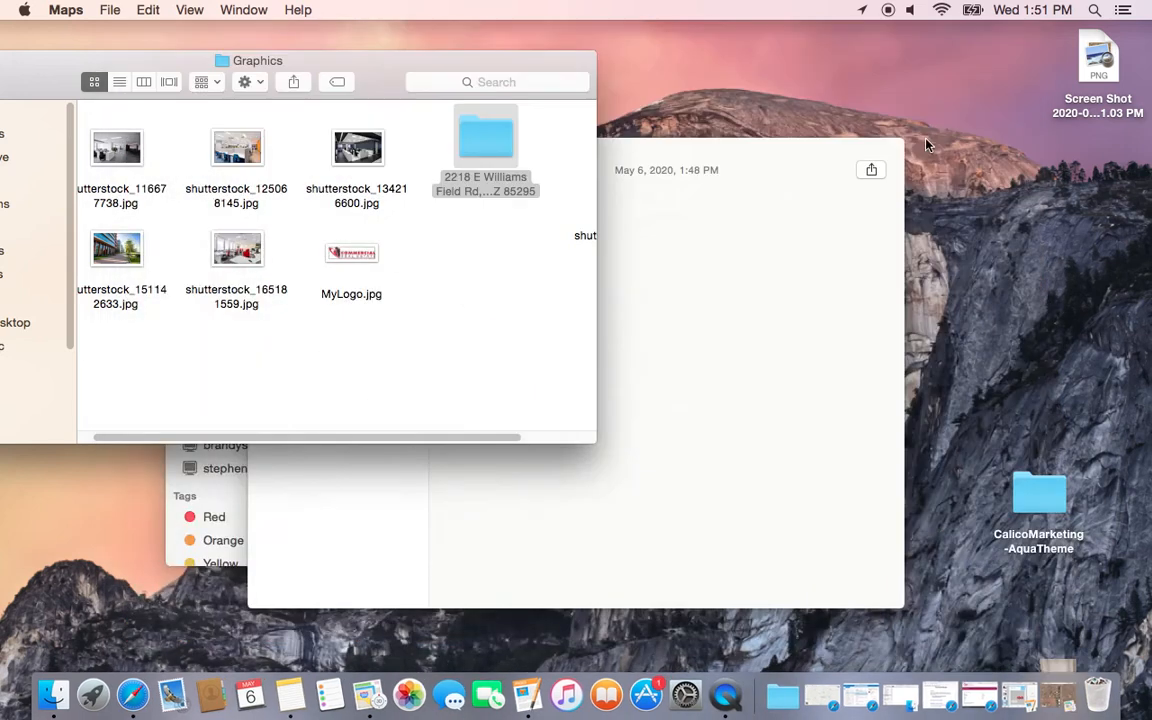
# Move the new map screenshot from the desktop into the Graphics folder and leave it selected there
pyautogui.moveTo(1098, 62); pyautogui.dragTo(453, 342)
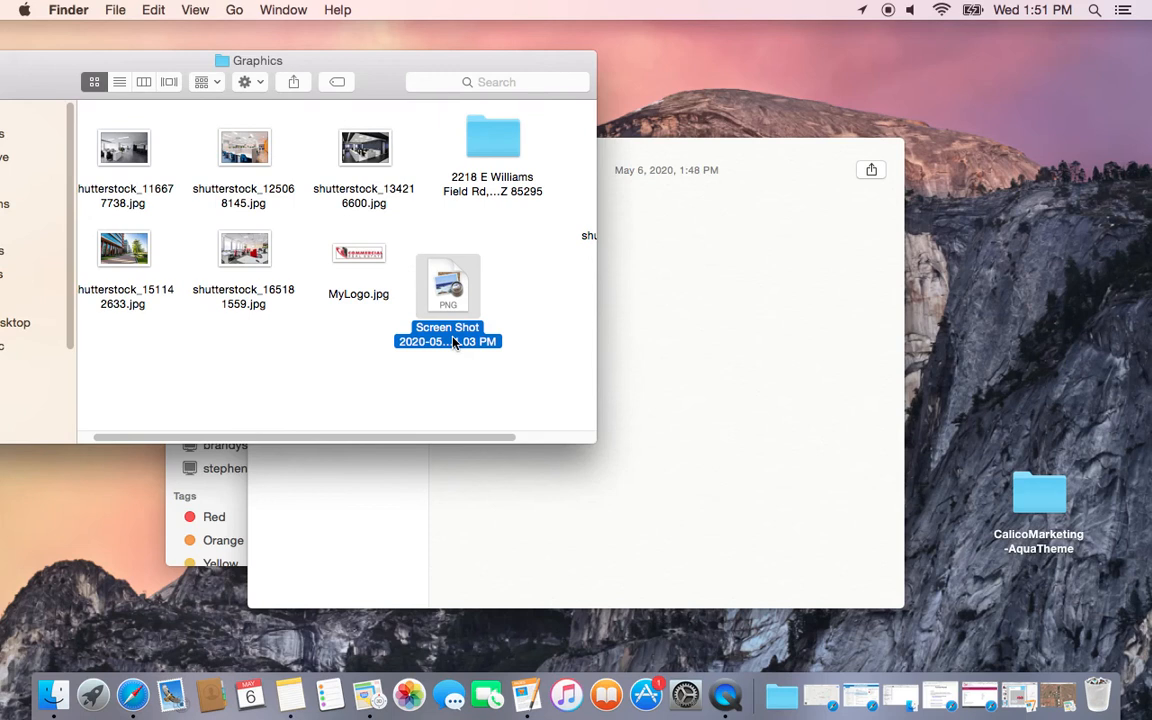
pyautogui.press('Left')
pyautogui.click(453, 342)
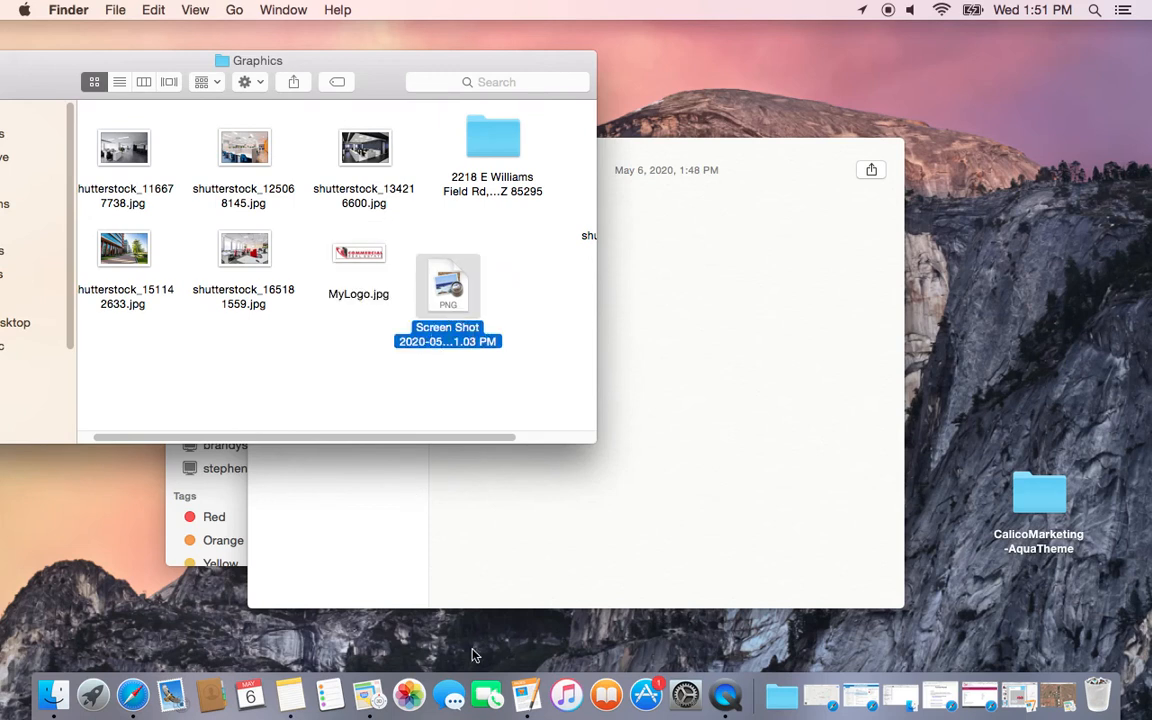